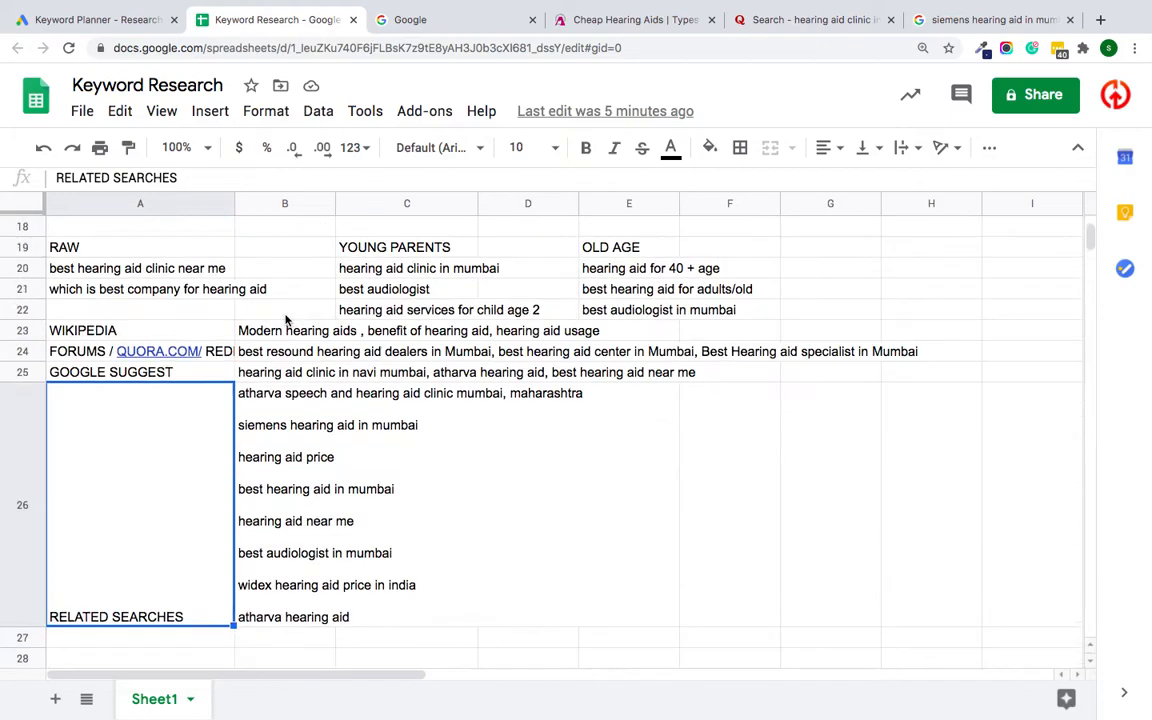
Step: Close the blank Google page and open the search volume and forecasts entry in Google Ads Keyword Planner at default zoom
{"action": "left_click", "coordinate": [95, 19]}
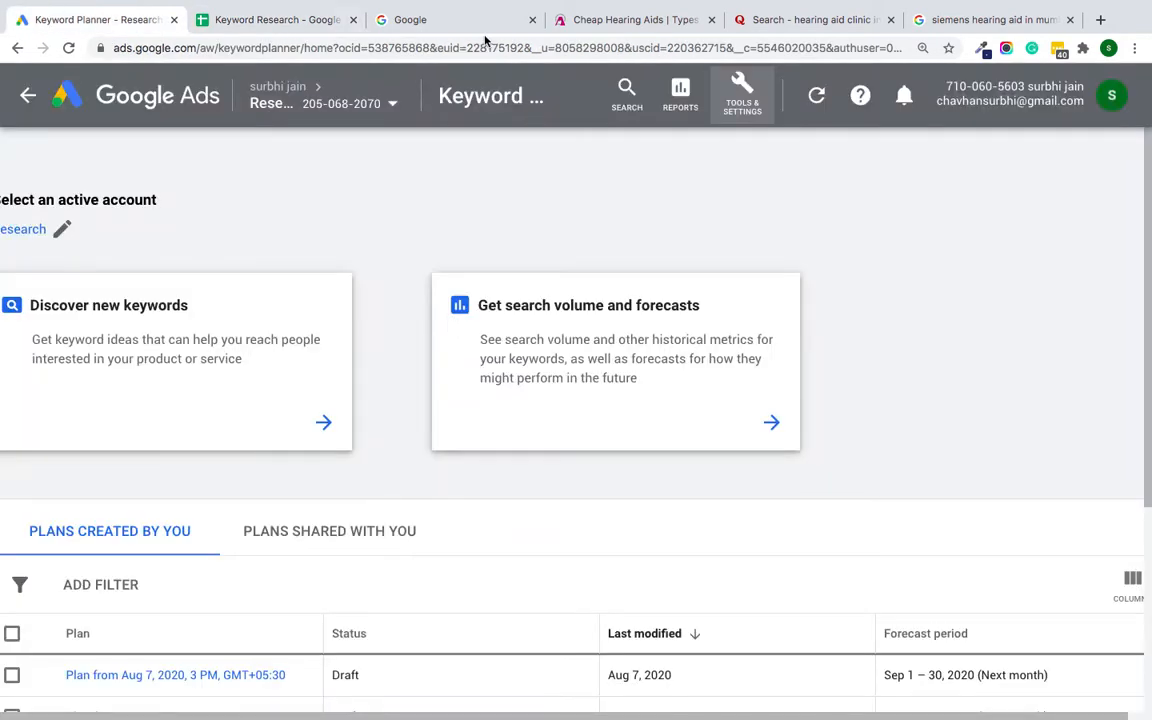
{"action": "left_click", "coordinate": [532, 19]}
{"action": "key", "text": "ctrl+0"}
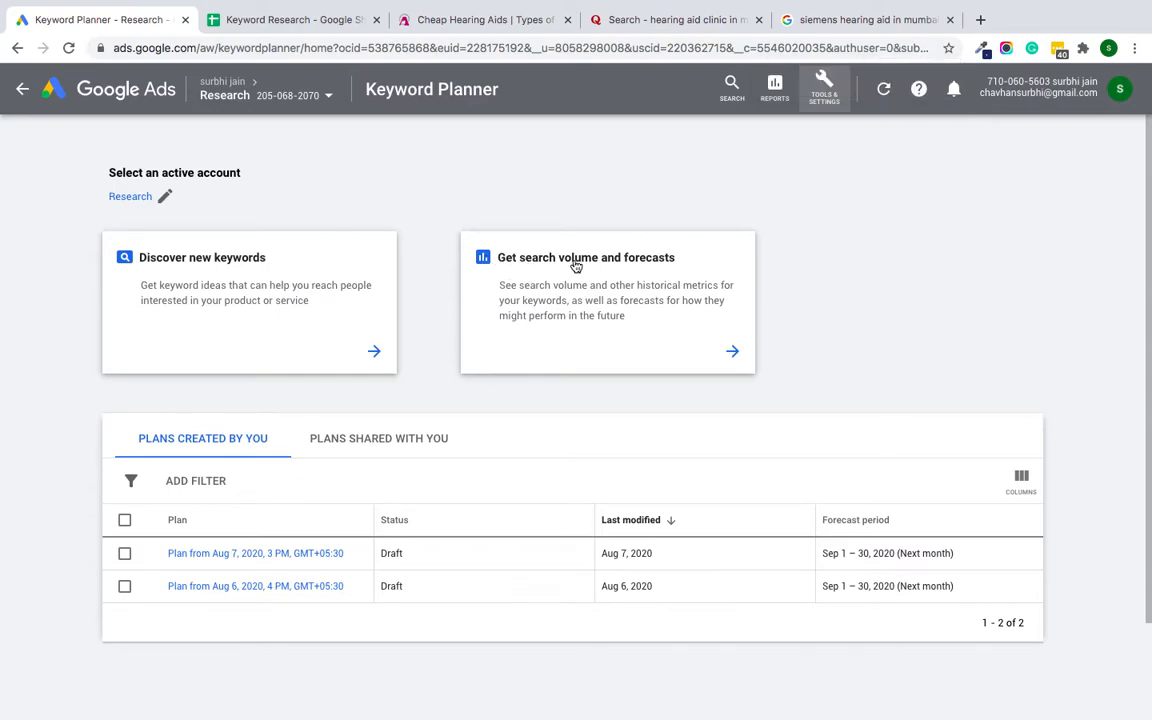
{"action": "left_click", "coordinate": [571, 268]}
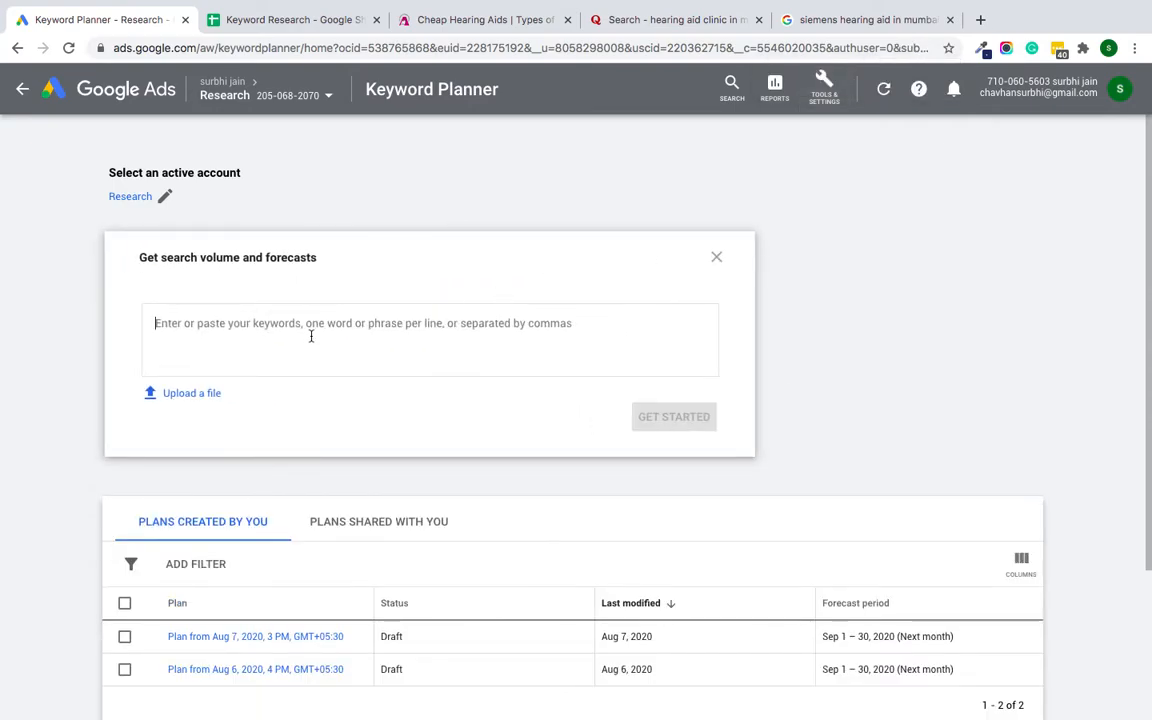
Step: Copy the three YOUNG PARENTS keywords from the Keyword Research sheet into the search volume and forecasts keyword list
{"action": "mouse_move", "coordinate": [257, 5]}
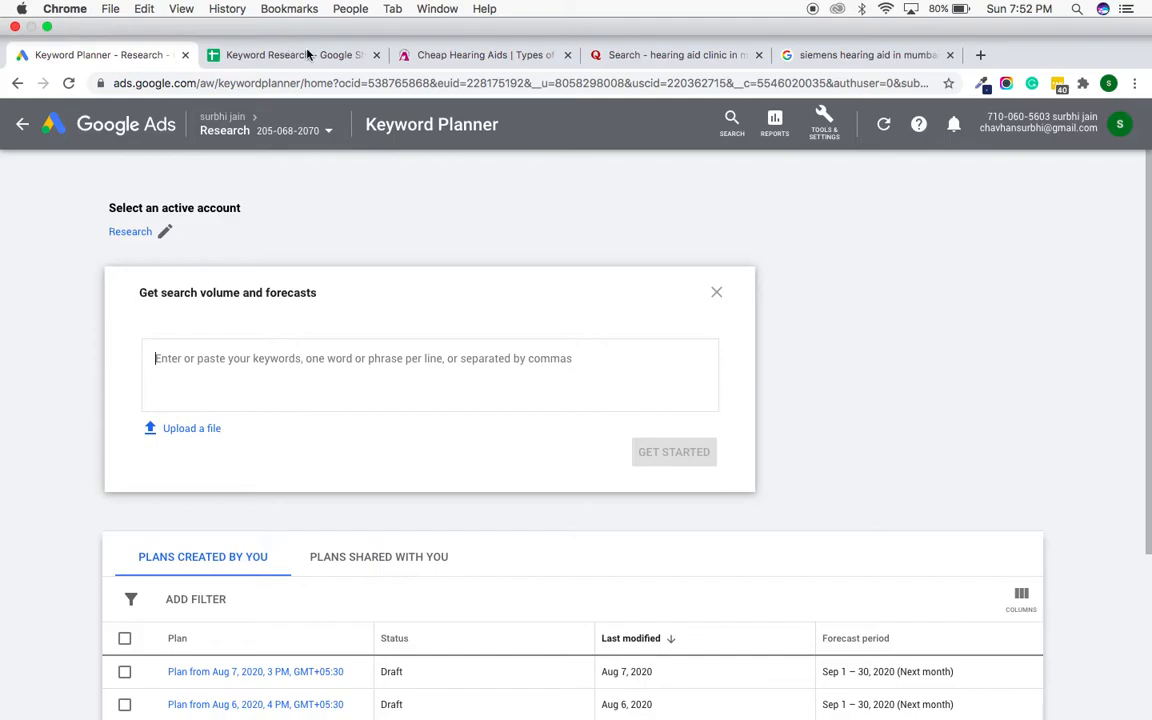
{"action": "left_click", "coordinate": [304, 54]}
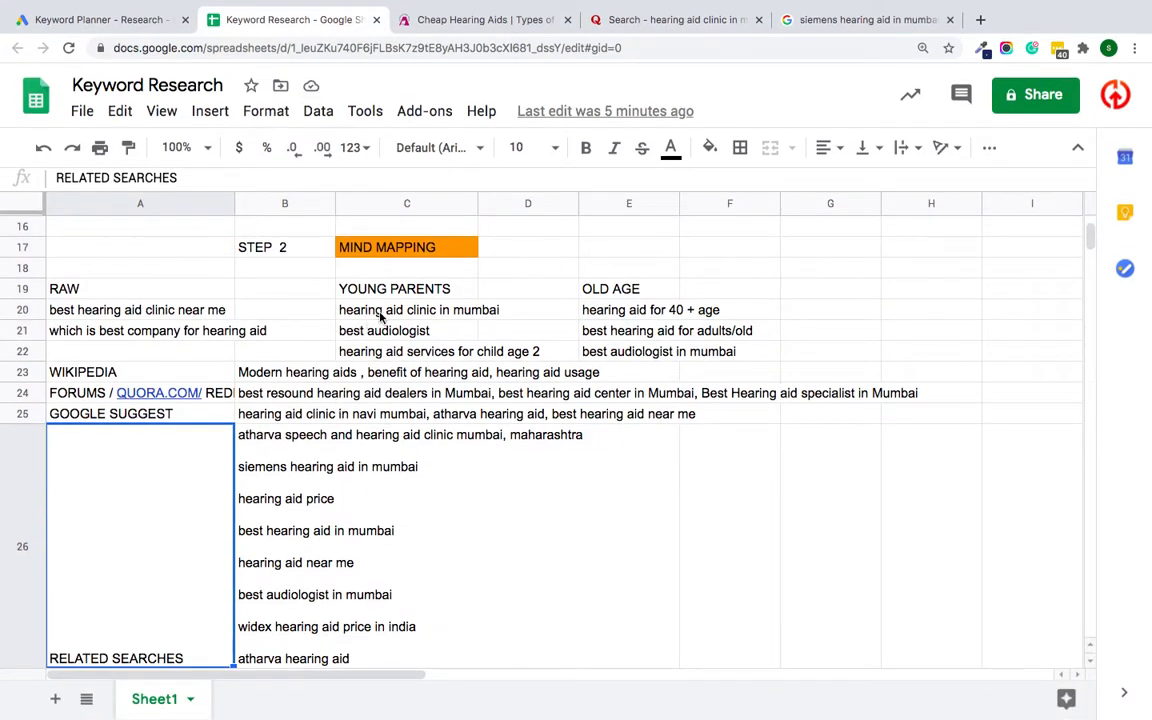
{"action": "left_click", "coordinate": [393, 310]}
{"action": "left_click_drag", "start_coordinate": [393, 310], "coordinate": [410, 352]}
{"action": "key", "text": "ctrl+c"}
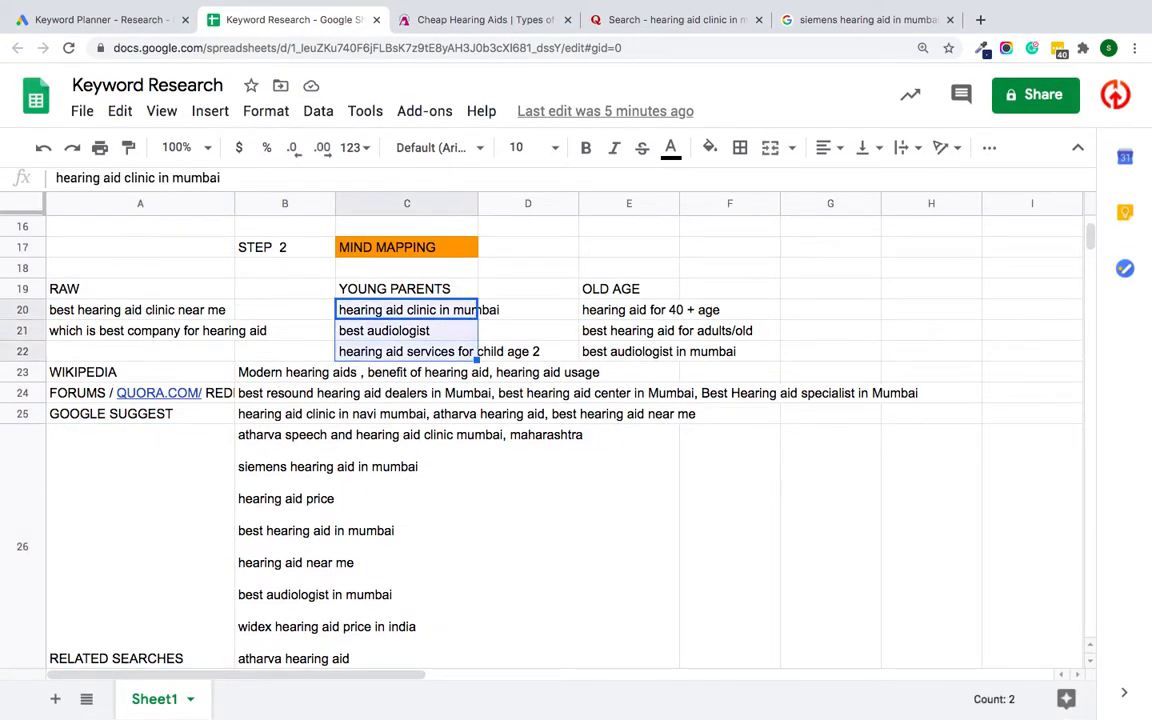
{"action": "left_click", "coordinate": [44, 19]}
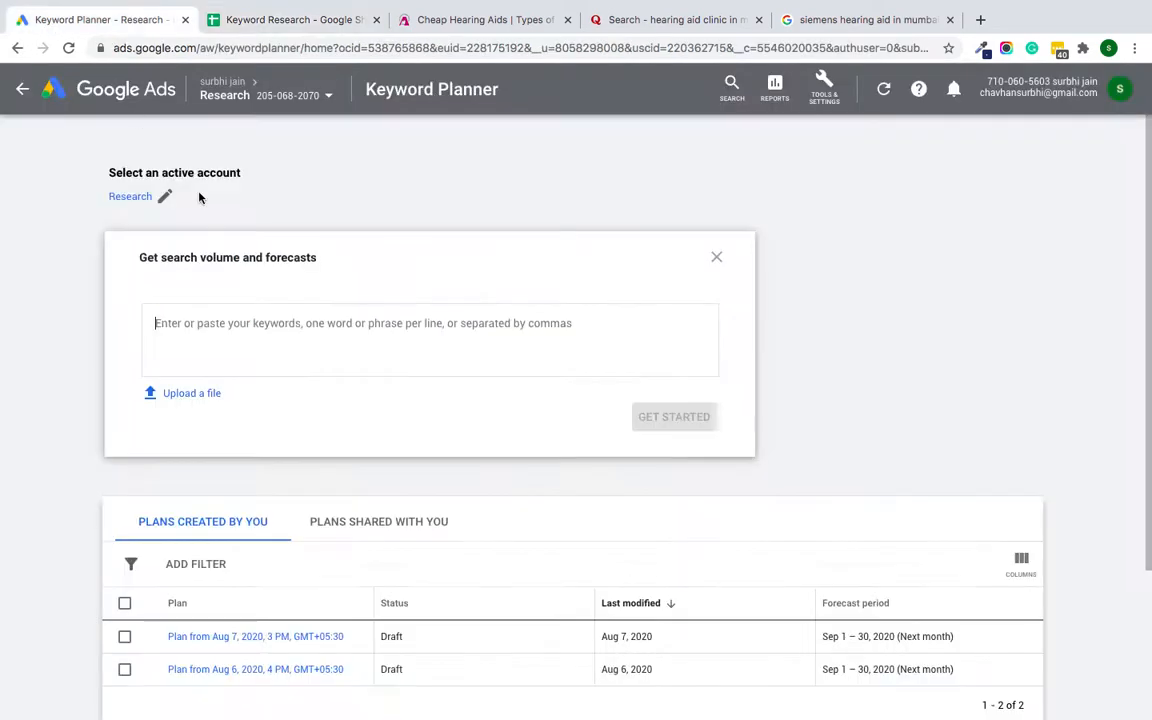
{"action": "left_click", "coordinate": [289, 326]}
{"action": "key", "text": "ctrl+v"}
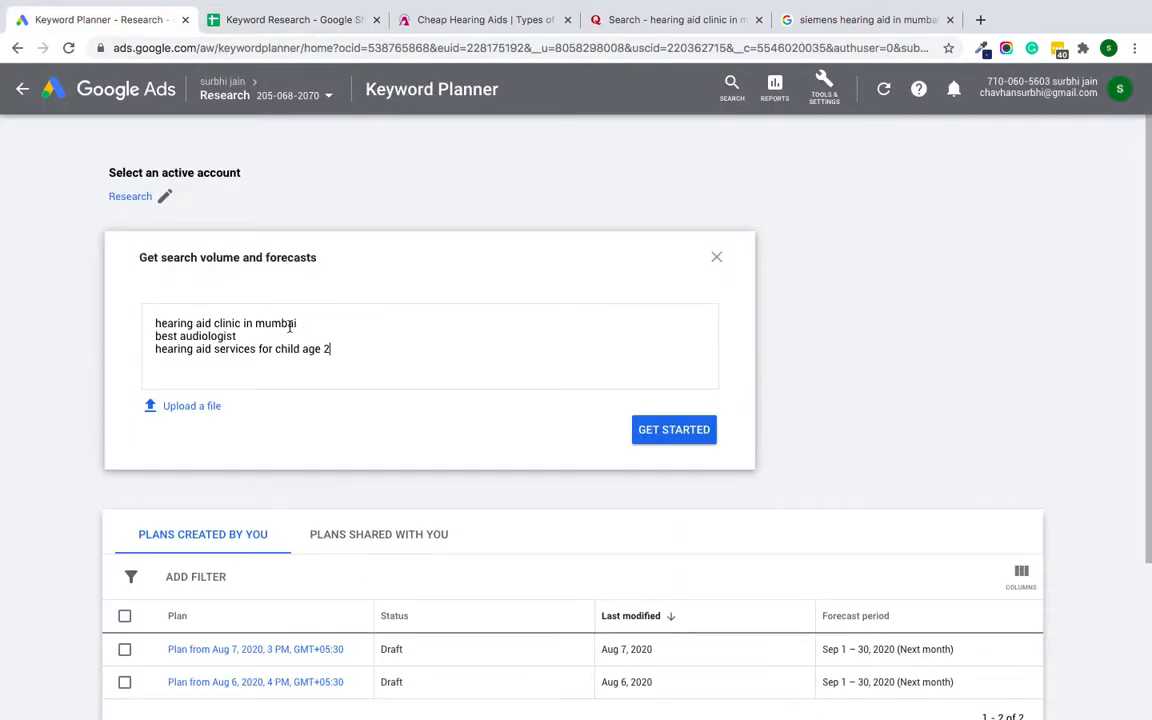
{"action": "key", "text": "Return"}
Step: Copy the WIKIPEDIA row's keywords from the Keyword Research sheet and add them below the existing keywords in Keyword Planner
{"action": "left_click", "coordinate": [478, 20]}
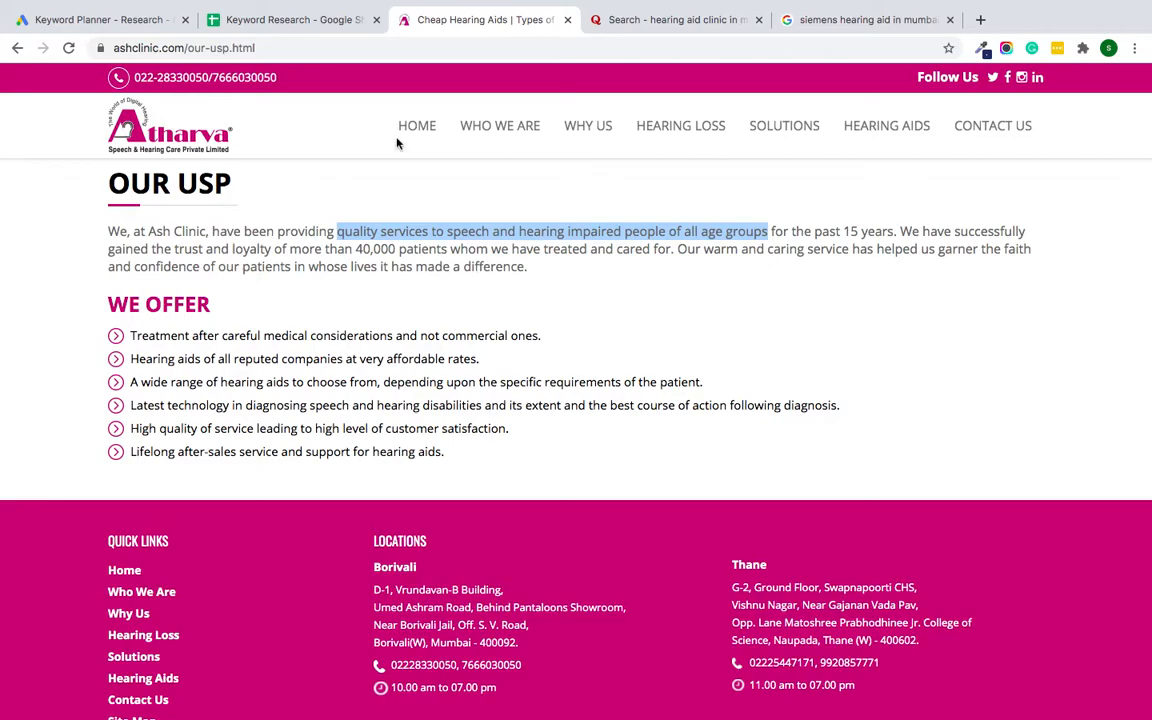
{"action": "left_click", "coordinate": [290, 20]}
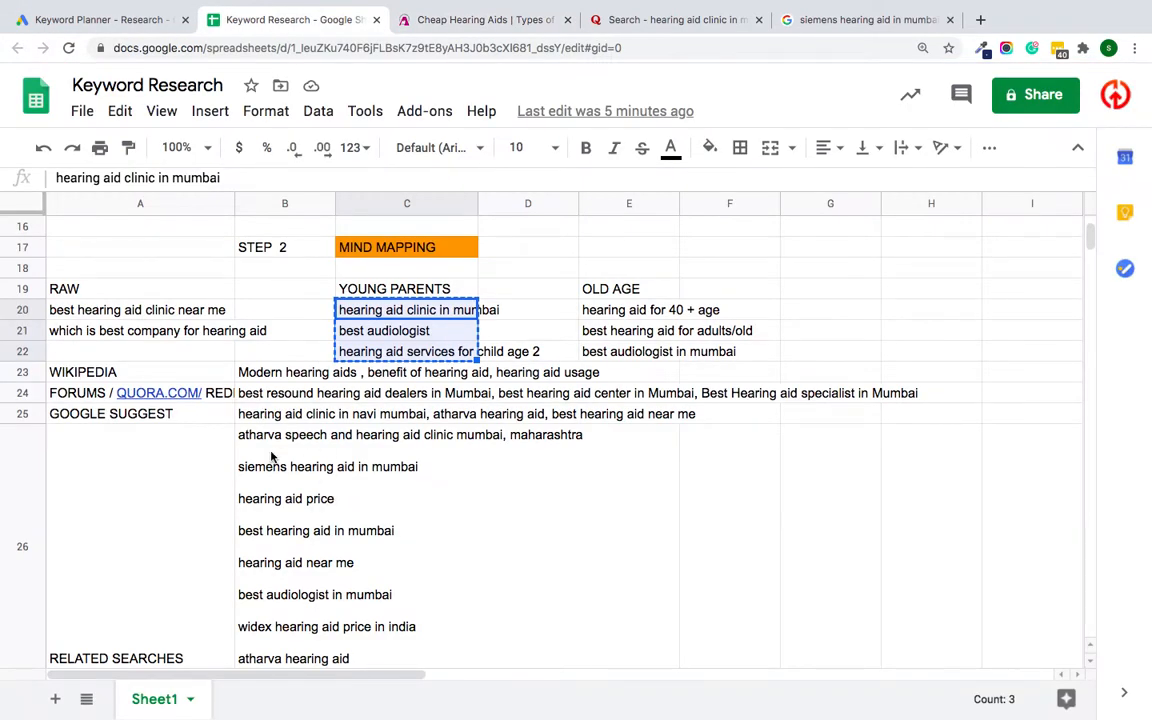
{"action": "double_click", "coordinate": [345, 370]}
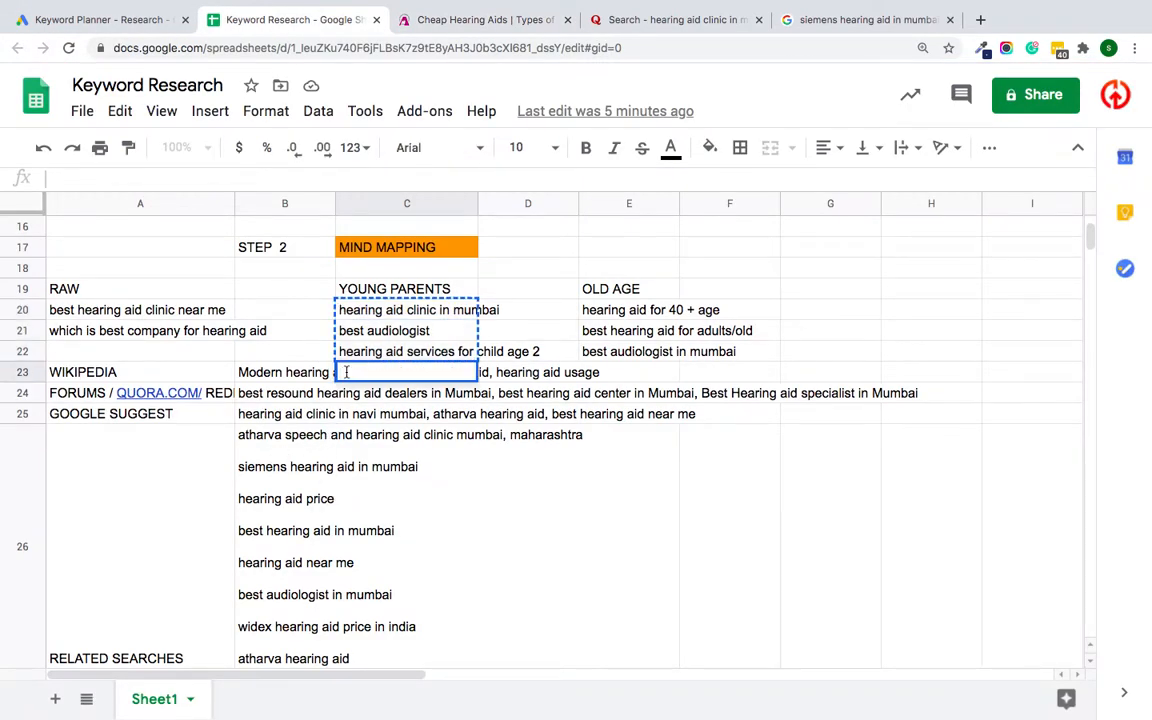
{"action": "double_click", "coordinate": [263, 372]}
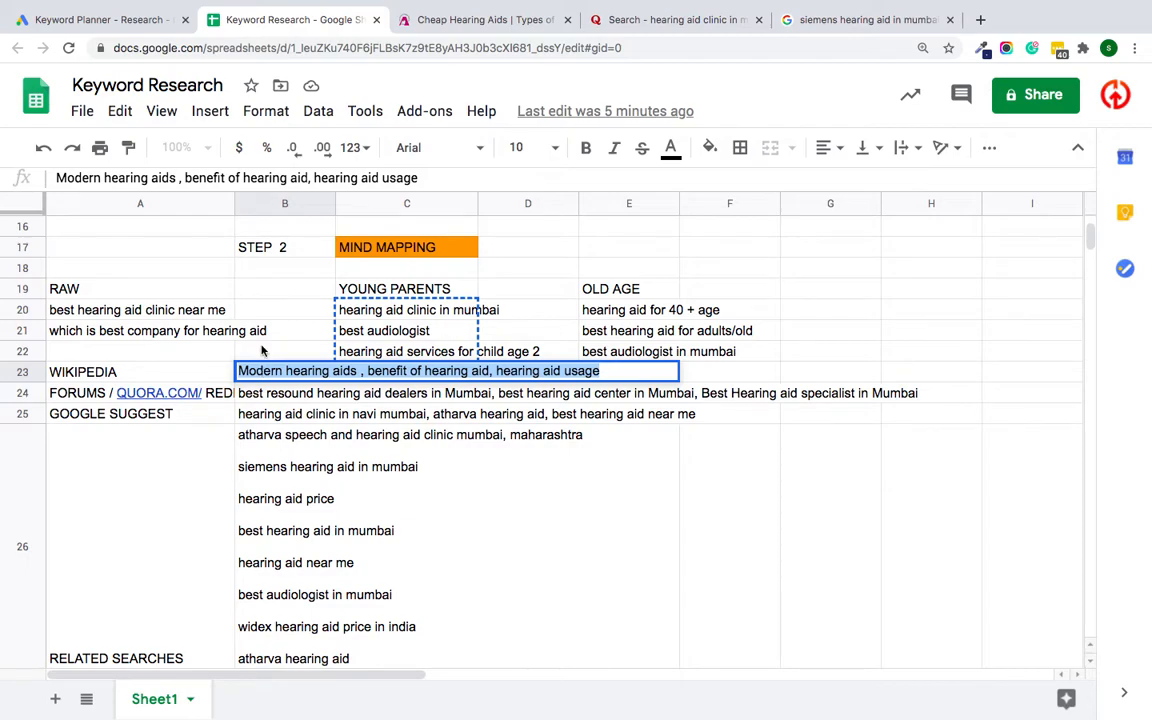
{"action": "left_click", "coordinate": [118, 20]}
{"action": "type", "text": "Modern hearing aids , benefit of hearing aid, hearing aid usage"}
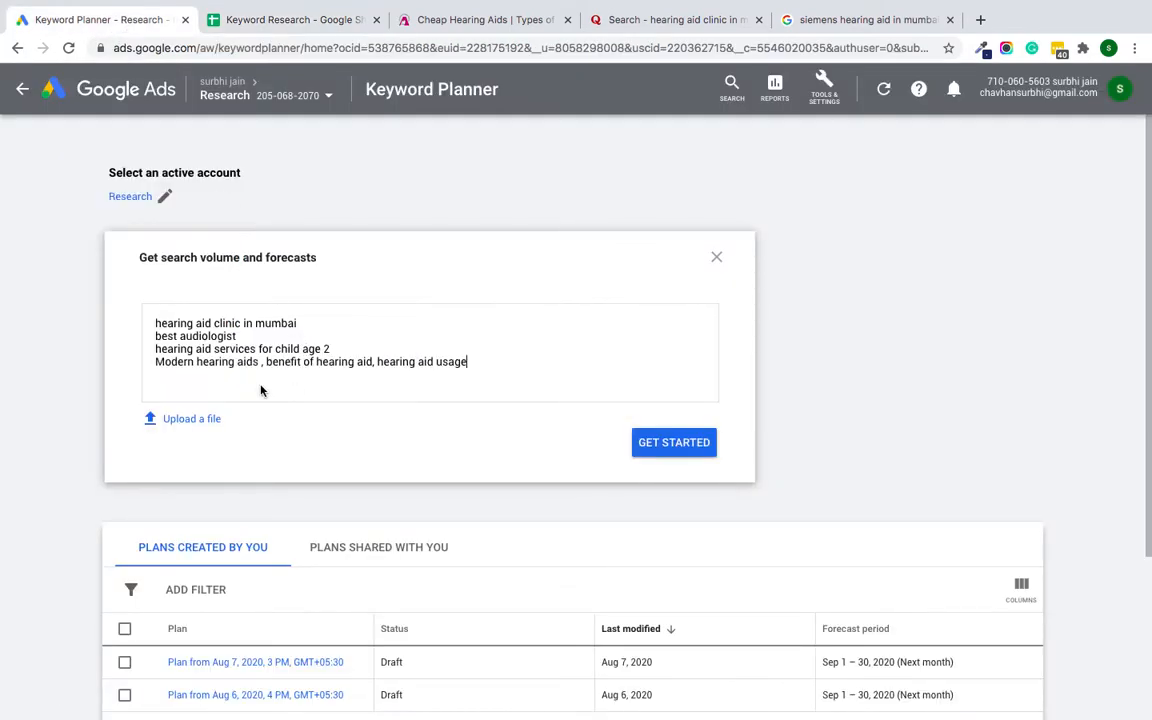
Step: Split the added keywords onto separate lines as Modern hearing aids, benefit of hearing aid and hearing aid usage, removing the commas
{"action": "left_click", "coordinate": [478, 362]}
{"action": "key", "text": "Return"}
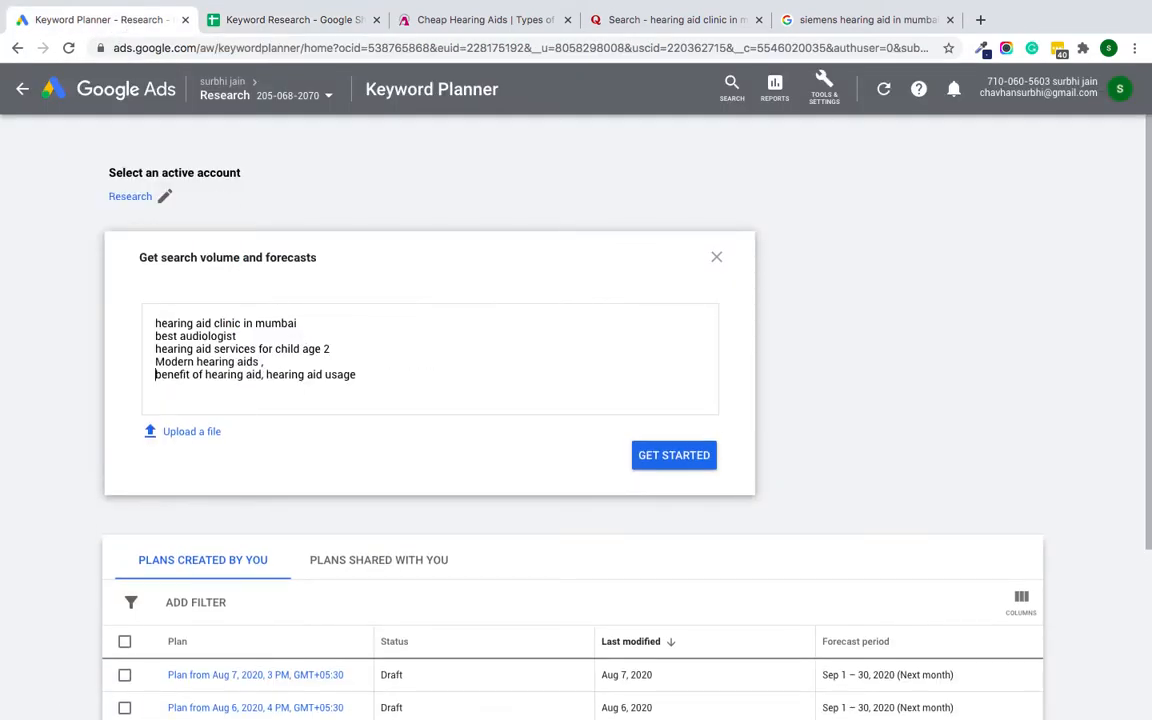
{"action": "left_click", "coordinate": [264, 374]}
{"action": "key", "text": "Return"}
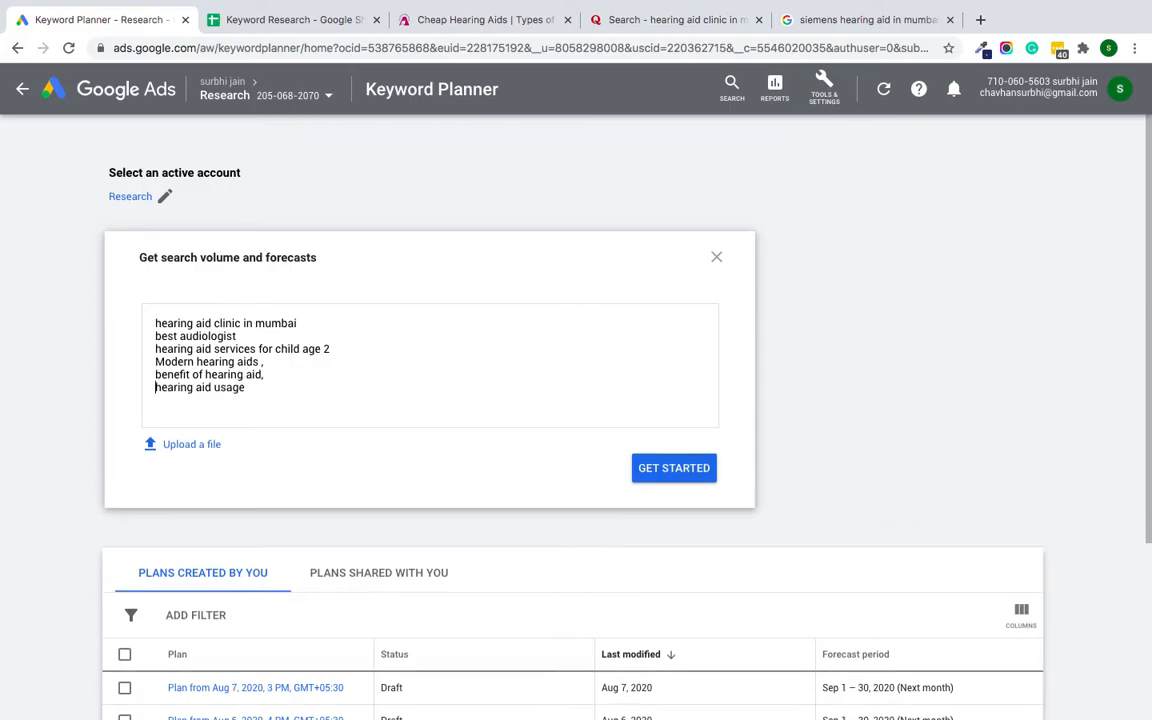
{"action": "left_click", "coordinate": [265, 362]}
{"action": "key", "text": "BackSpace"}
{"action": "key", "text": "BackSpace"}
{"action": "left_click", "coordinate": [266, 375]}
{"action": "key", "text": "BackSpace"}
Step: Submit the keyword list to create the plan and open its historical metrics
{"action": "scroll", "coordinate": [248, 391], "scroll_direction": "down", "scroll_amount": 1}
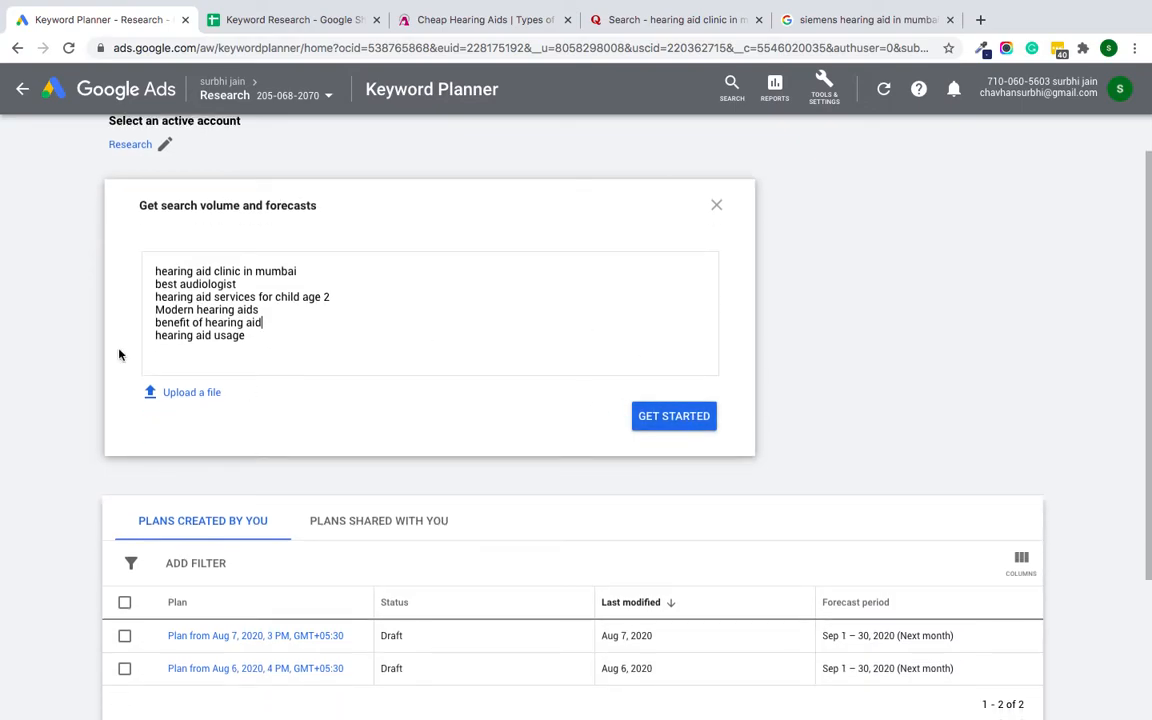
{"action": "key", "text": "Return"}
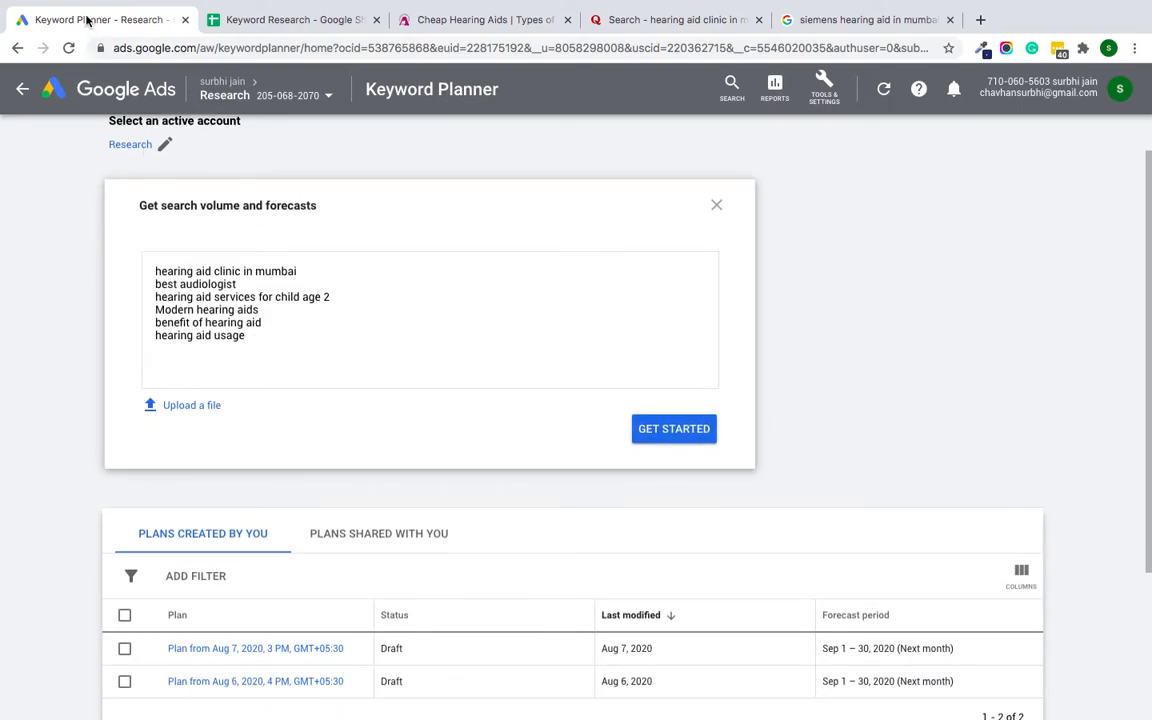
{"action": "left_click", "coordinate": [658, 432]}
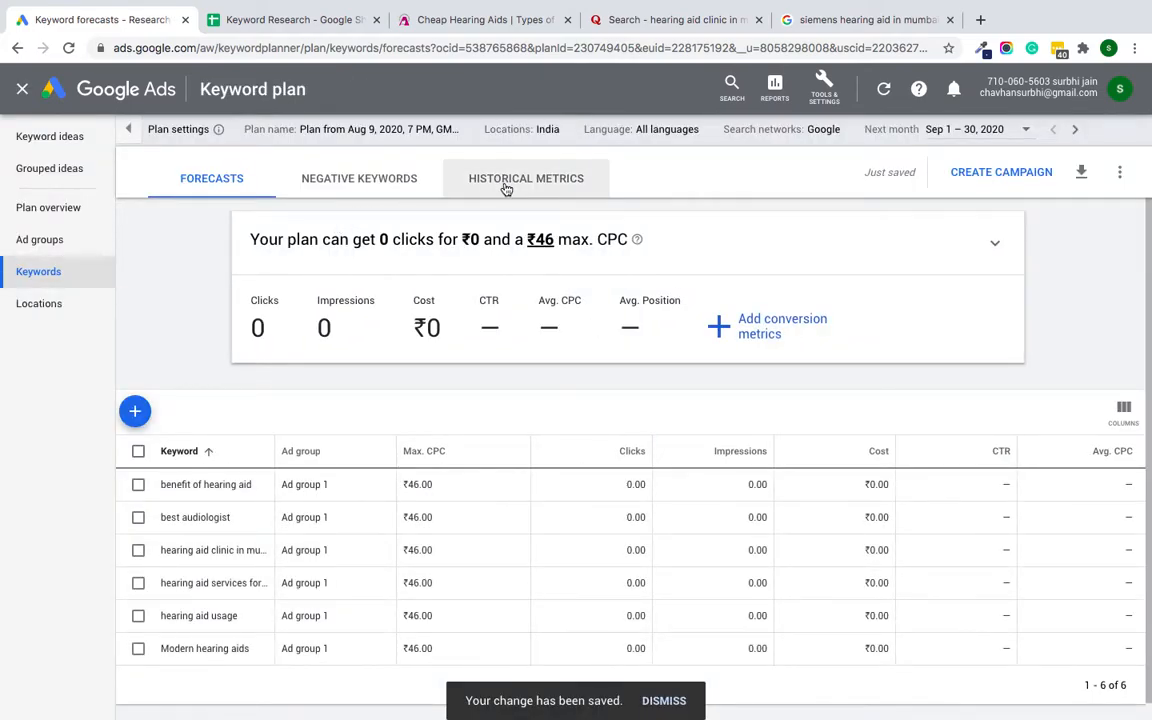
{"action": "left_click", "coordinate": [506, 180]}
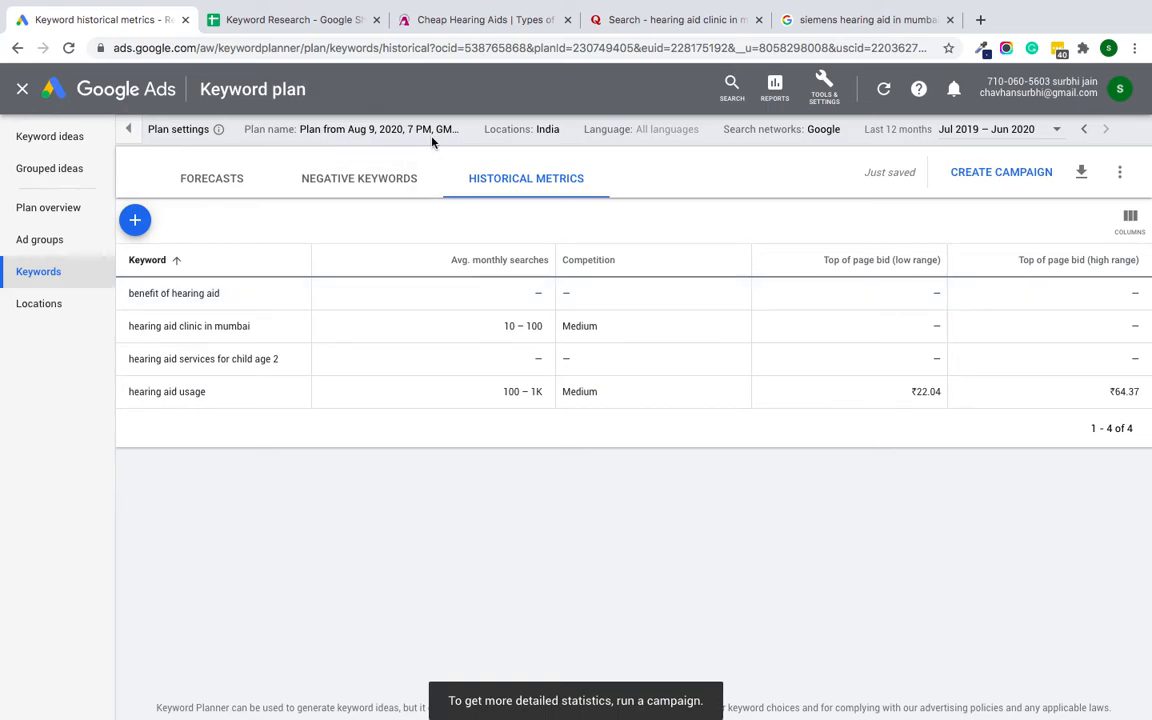
Step: Change the plan's targeted location from India to Mumbai, Maharashtra, India and save it
{"action": "left_click", "coordinate": [573, 132]}
{"action": "left_click", "coordinate": [273, 228]}
{"action": "type", "text": "mum"}
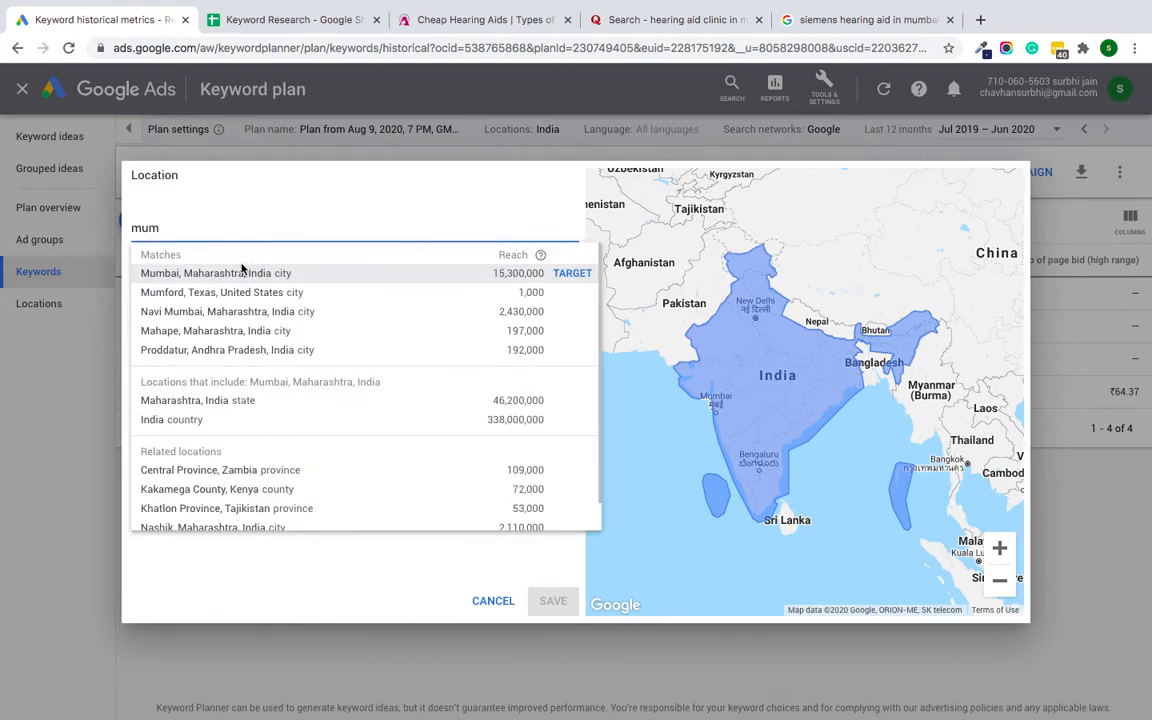
{"action": "left_click", "coordinate": [241, 273]}
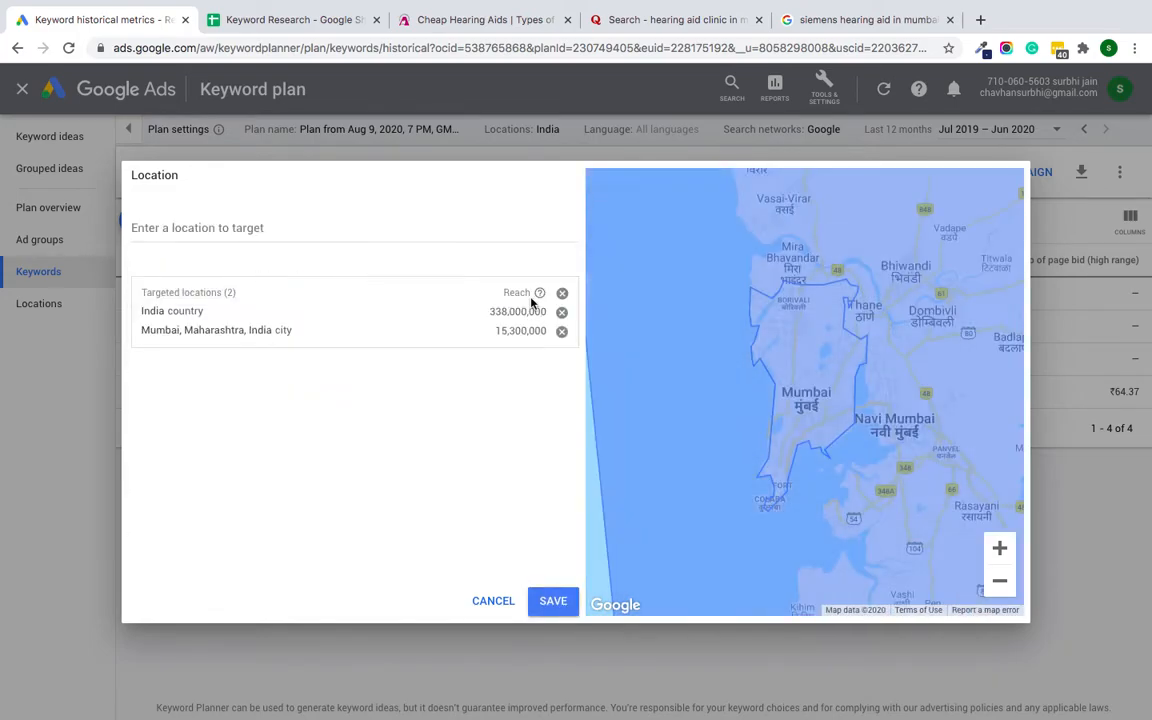
{"action": "left_click", "coordinate": [562, 313]}
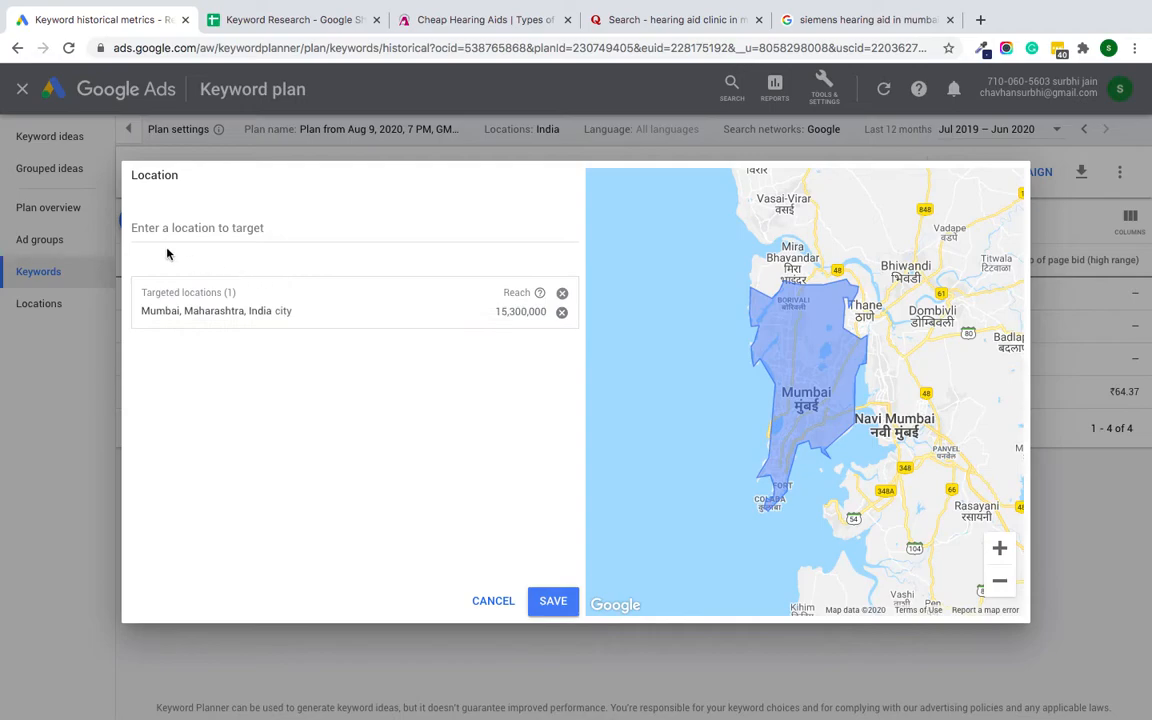
{"action": "left_click", "coordinate": [320, 229]}
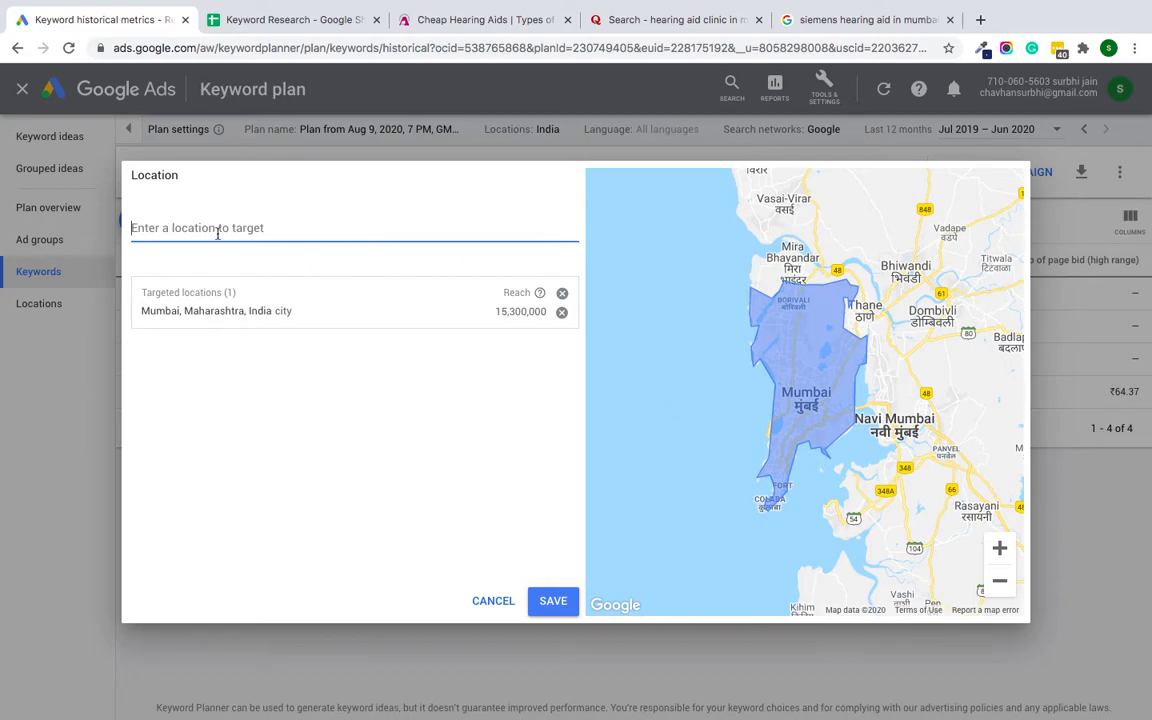
{"action": "left_click", "coordinate": [553, 601]}
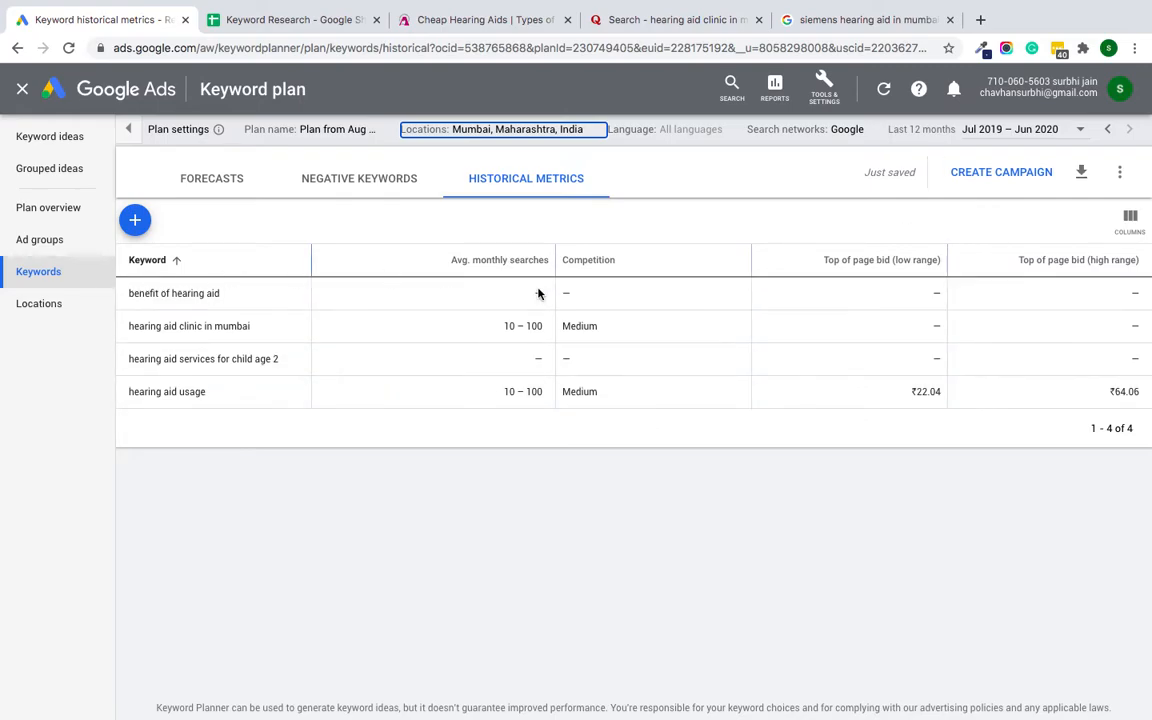
Step: Download the historical metrics to Google Sheets in My Drive and open the resulting spreadsheet
{"action": "mouse_move", "coordinate": [528, 268]}
{"action": "mouse_move", "coordinate": [600, 266]}
{"action": "left_click", "coordinate": [1081, 173]}
{"action": "left_click", "coordinate": [997, 219]}
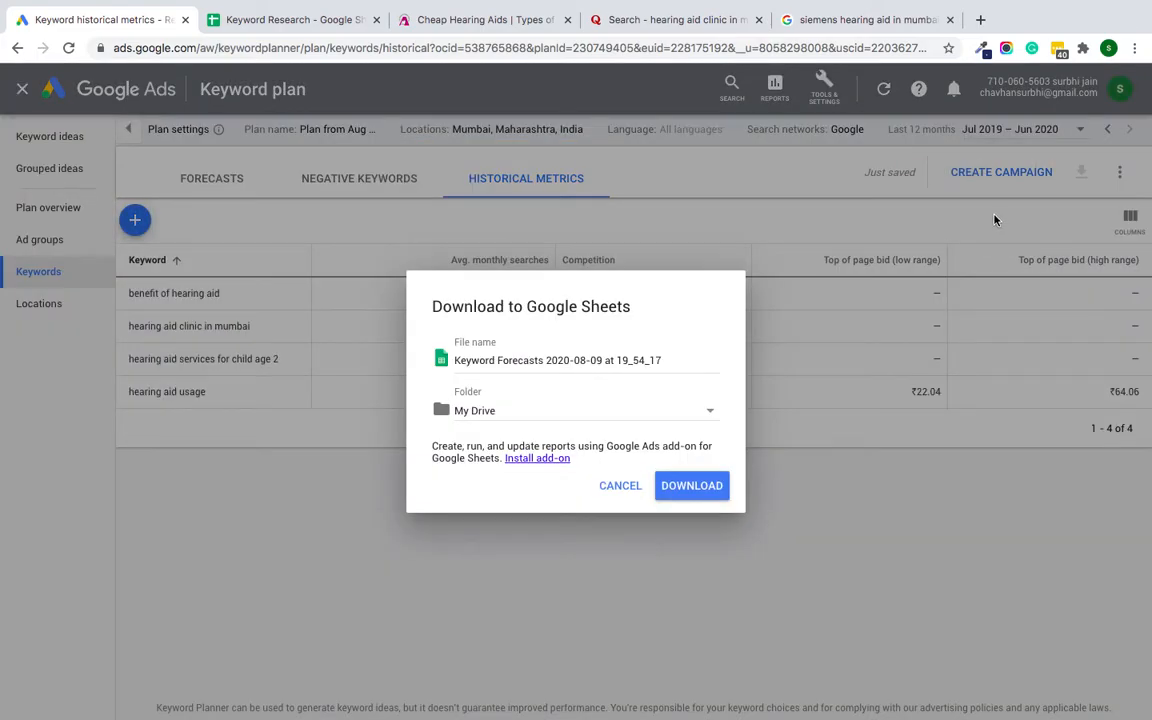
{"action": "left_click", "coordinate": [708, 490]}
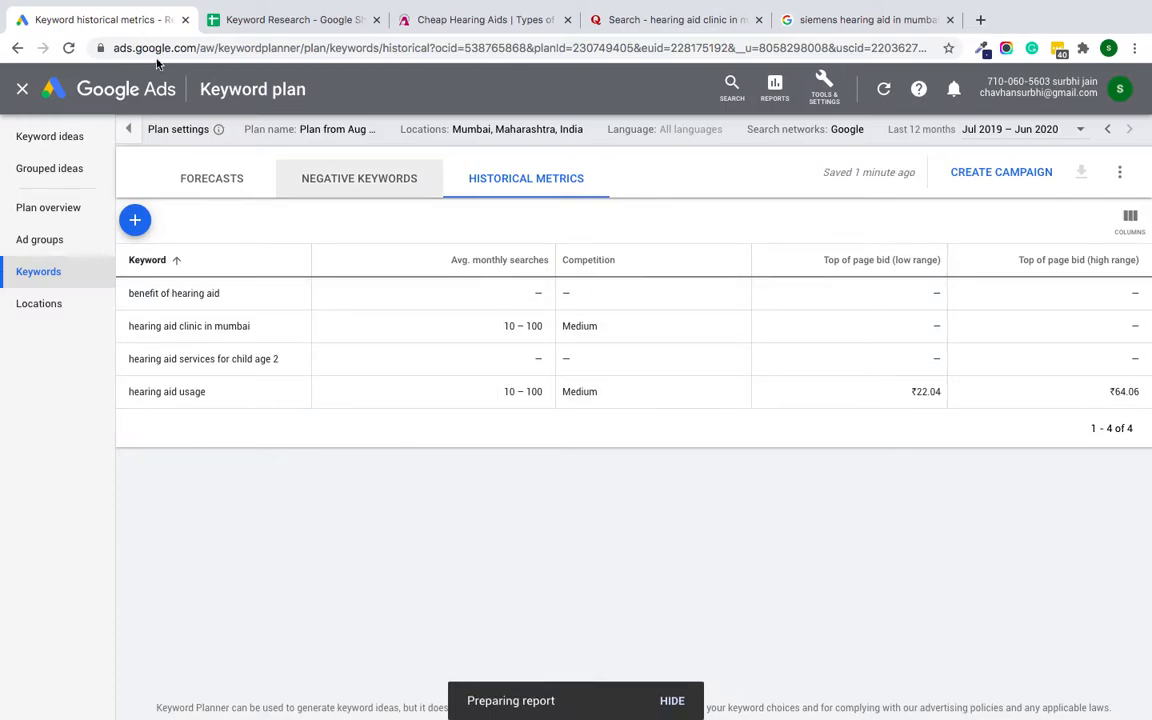
{"action": "left_click", "coordinate": [634, 702]}
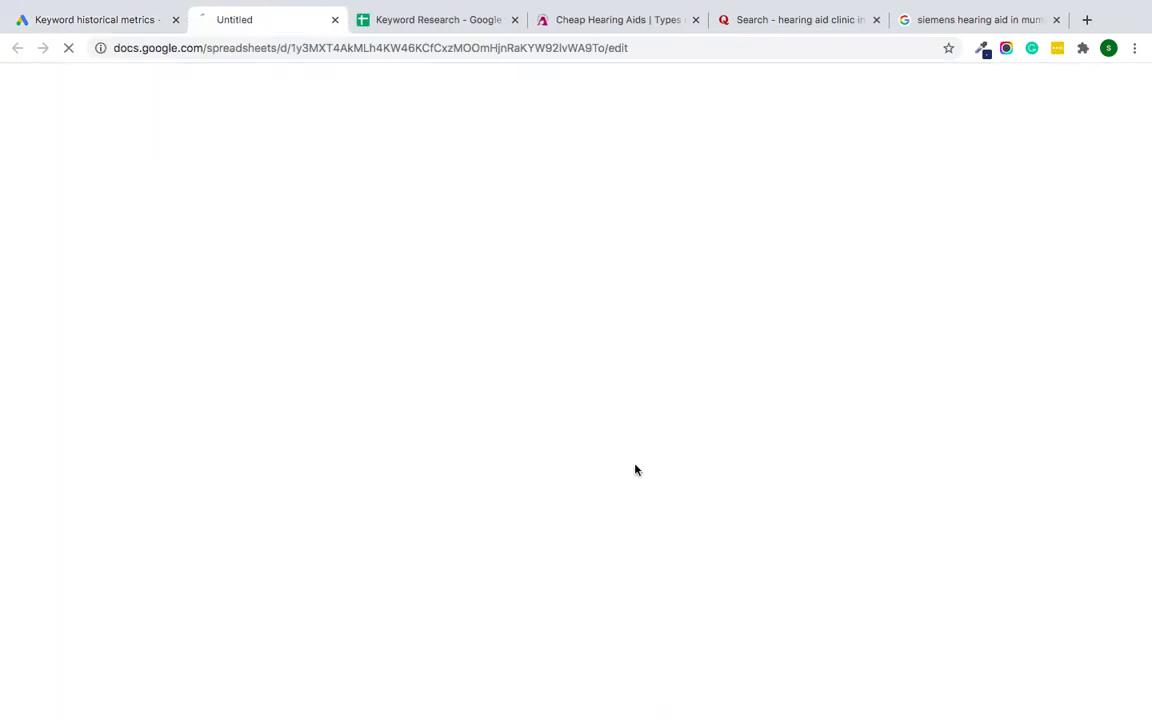
Step: Return to the keyword plan and look through its keyword forecasts and keyword ideas
{"action": "left_click", "coordinate": [58, 21]}
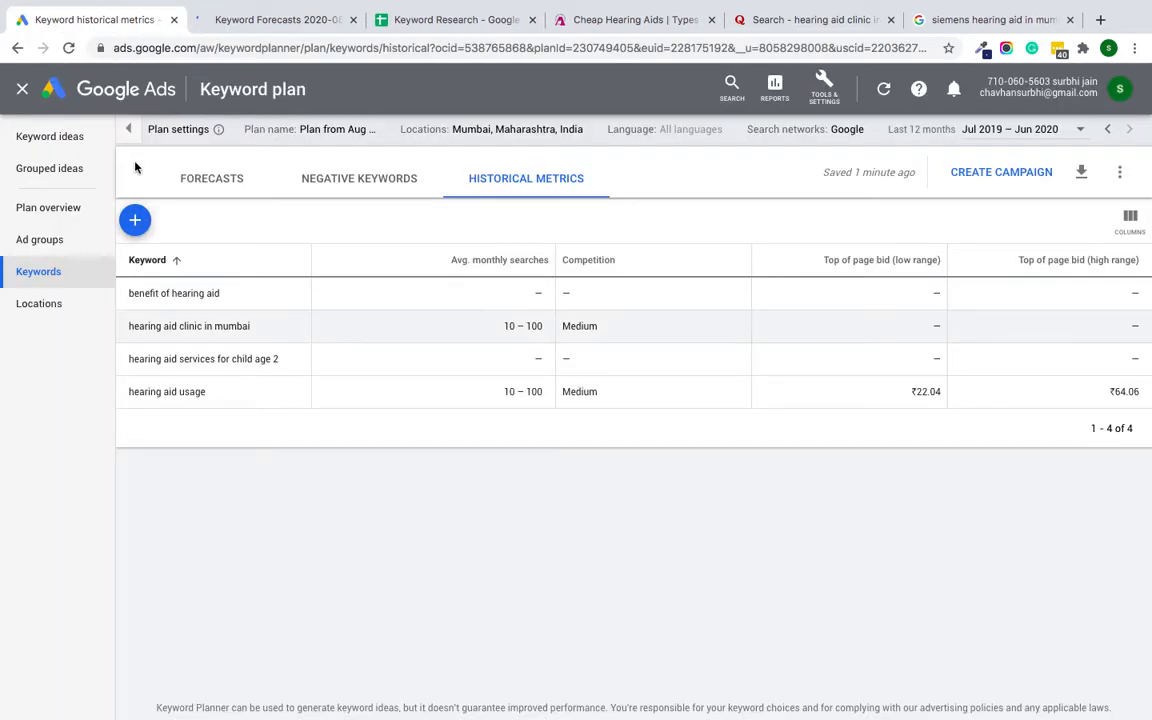
{"action": "left_click", "coordinate": [134, 220]}
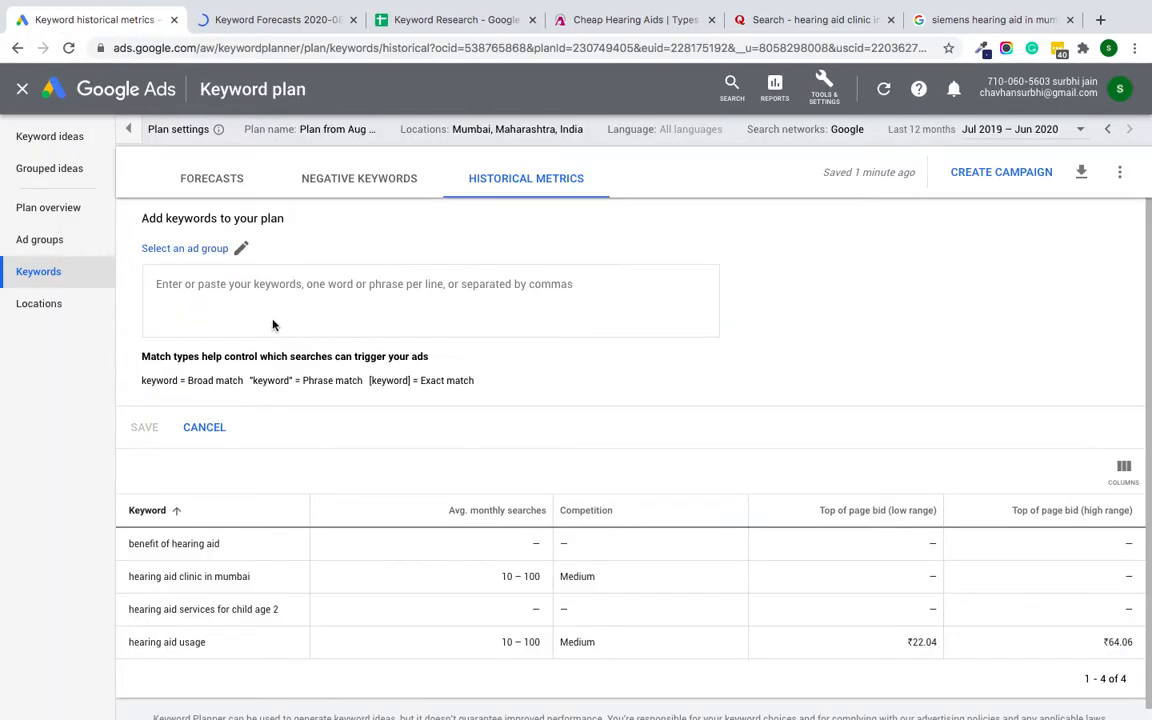
{"action": "left_click", "coordinate": [221, 177]}
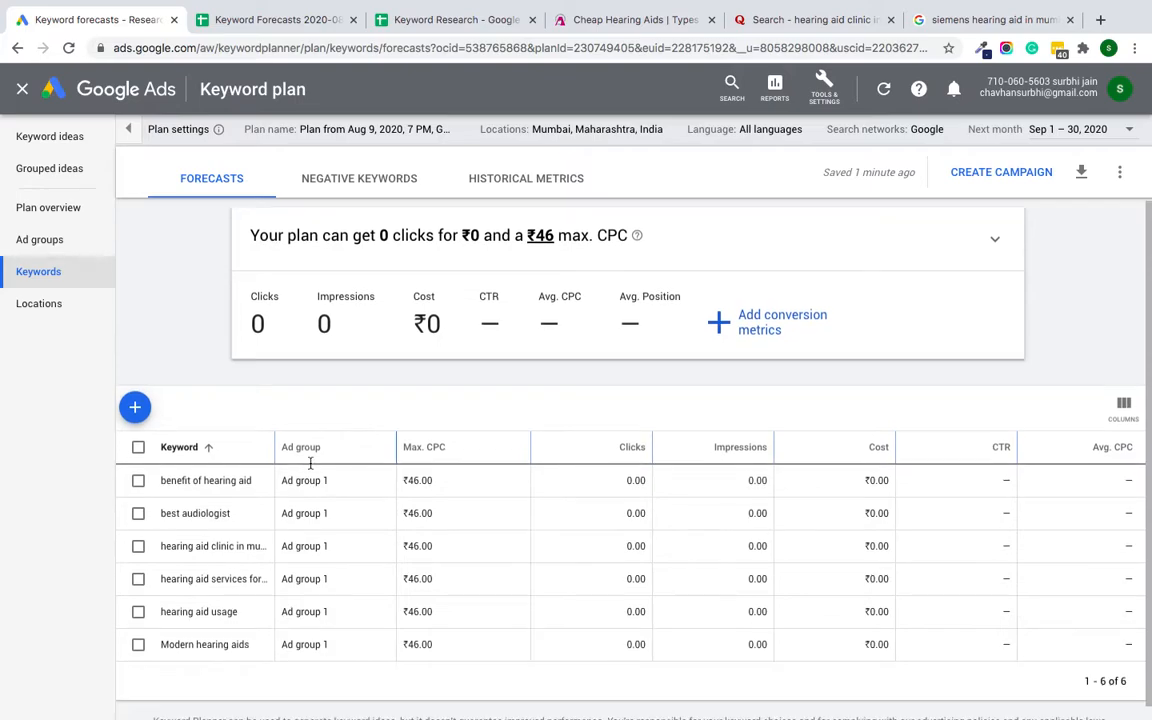
{"action": "scroll", "coordinate": [305, 468], "scroll_direction": "down", "scroll_amount": 1}
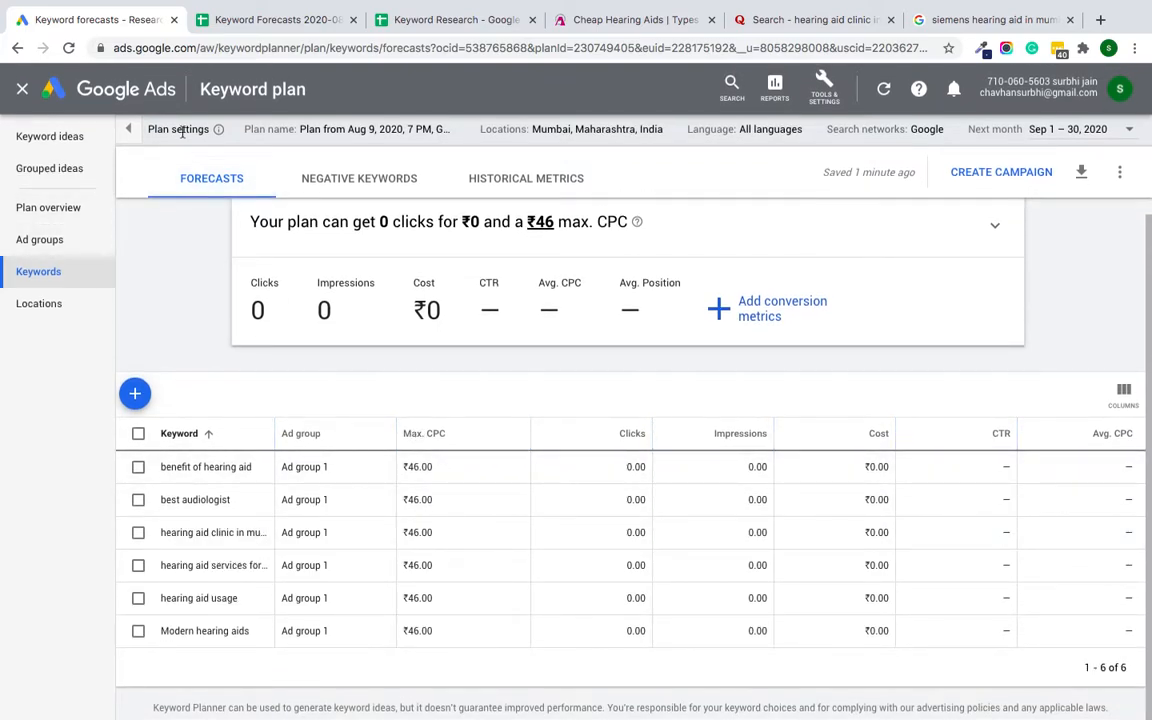
{"action": "left_click", "coordinate": [49, 137]}
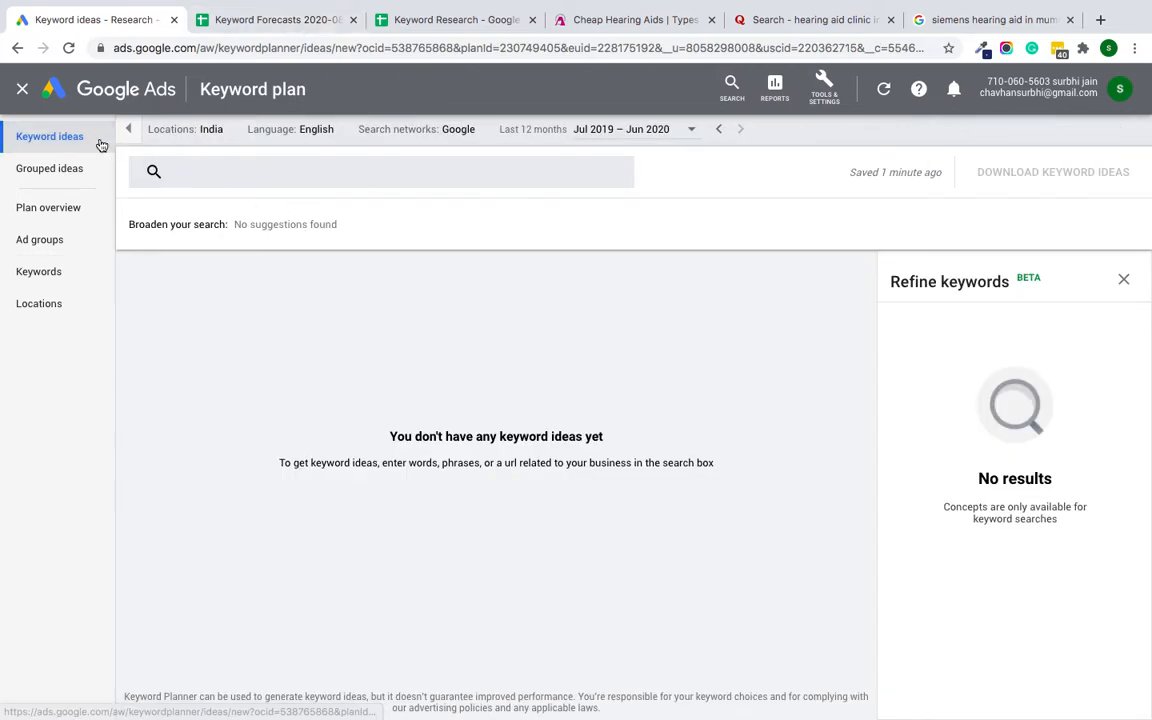
Step: Close the plan and enter Modern hearing aids, benefit of hearing aid and hearing aid usage as starting keywords for discovering new keywords
{"action": "left_click", "coordinate": [21, 93]}
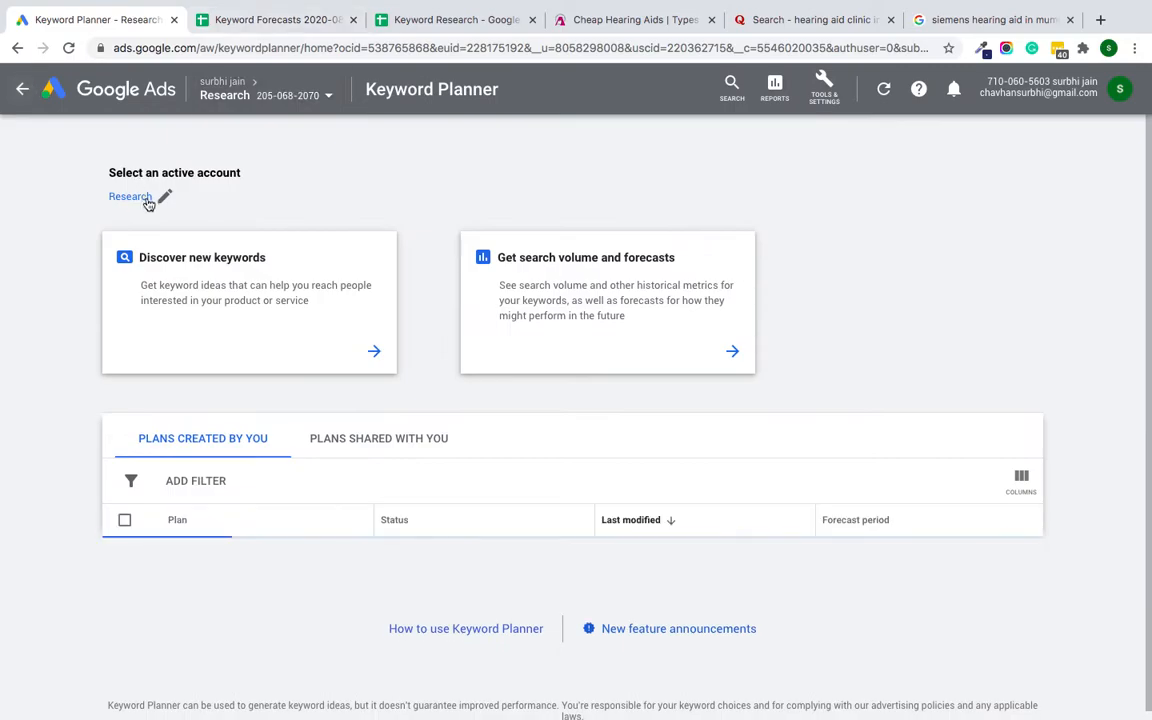
{"action": "left_click", "coordinate": [252, 269]}
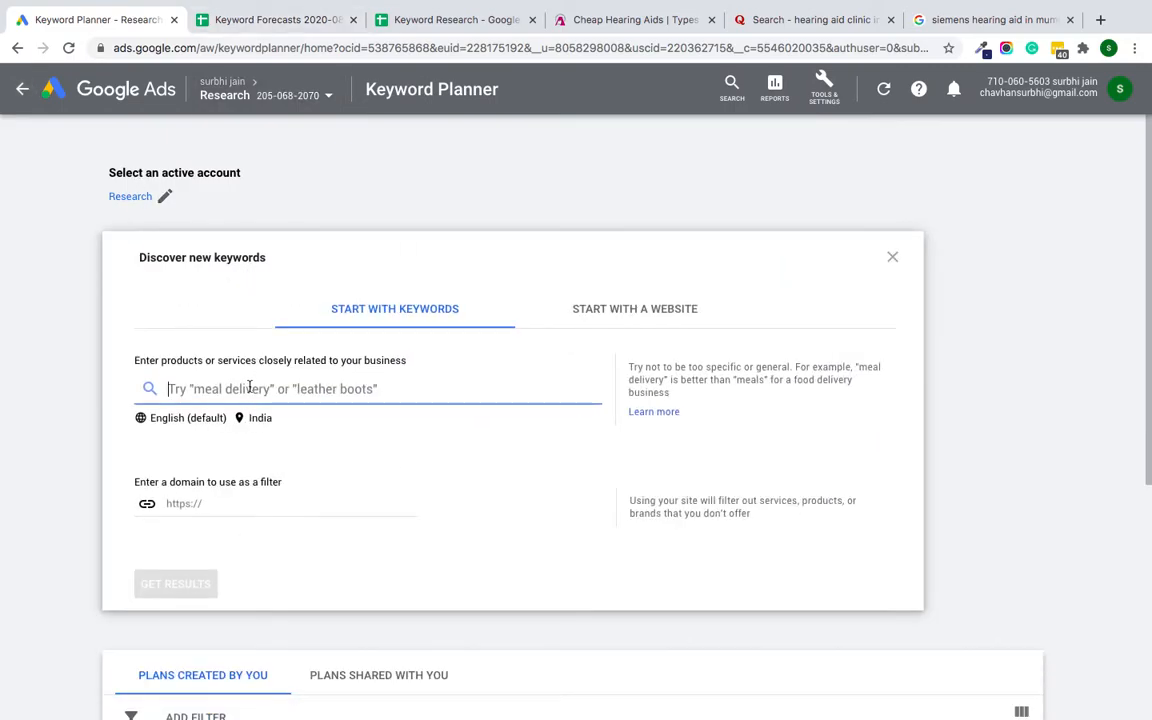
{"action": "type", "text": "Modern hearing aids, benefit of hearing aid, hearing aid usage"}
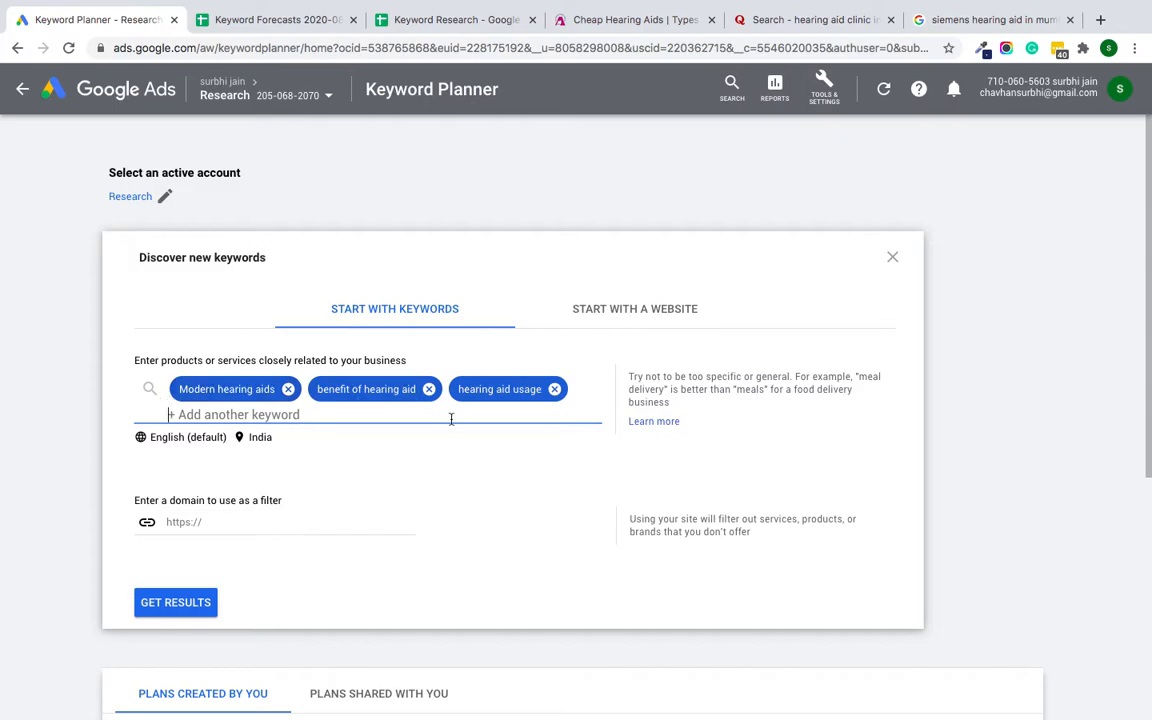
Step: Add hearing aid in mumbai to the starting keywords for discovering new keywords
{"action": "type", "text": "hear"}
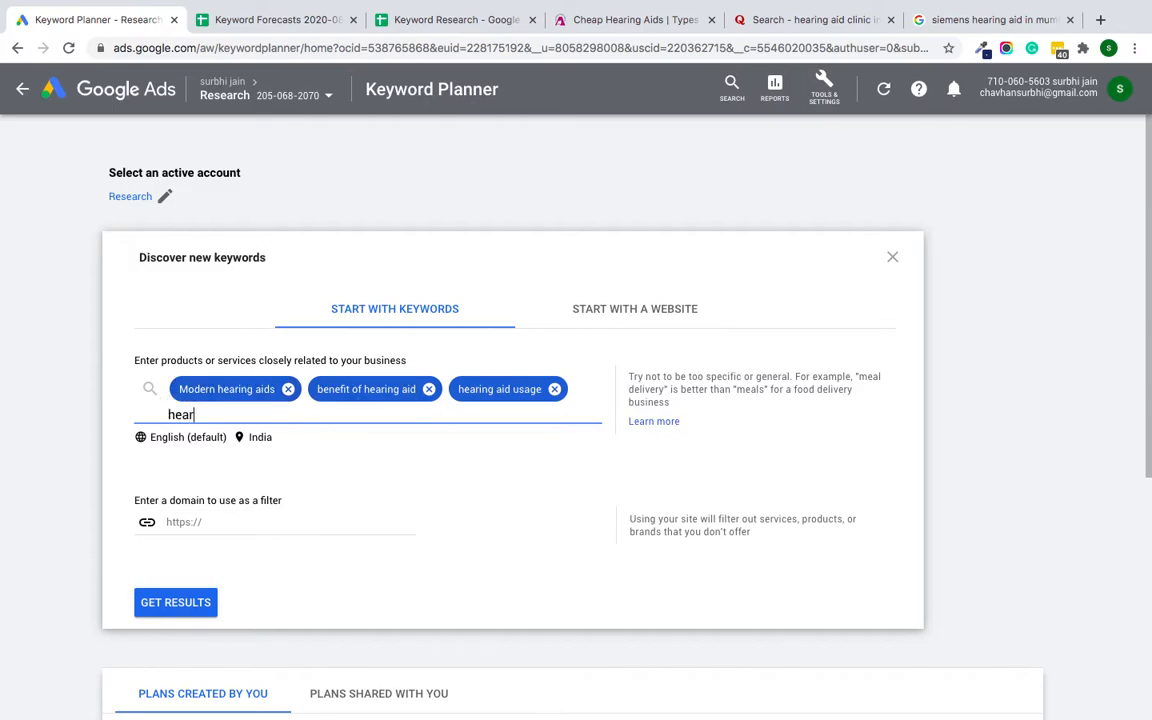
{"action": "type", "text": "ing aid in mumbai"}
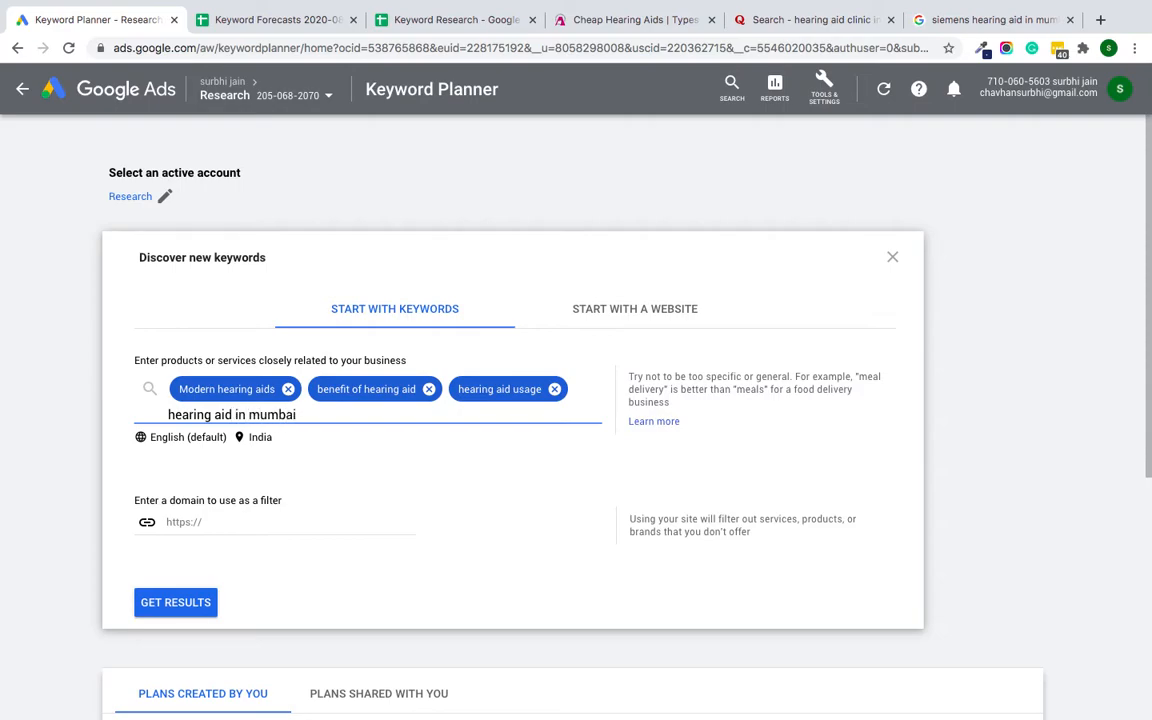
{"action": "left_click", "coordinate": [228, 510]}
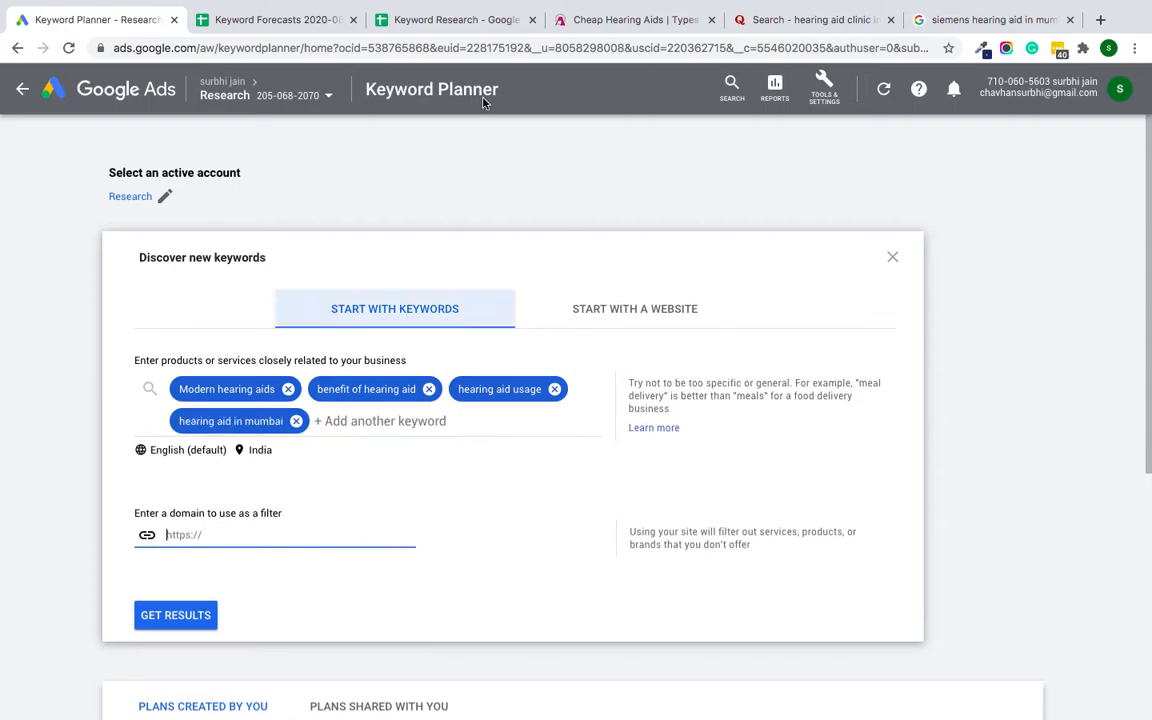
{"action": "left_click", "coordinate": [555, 19]}
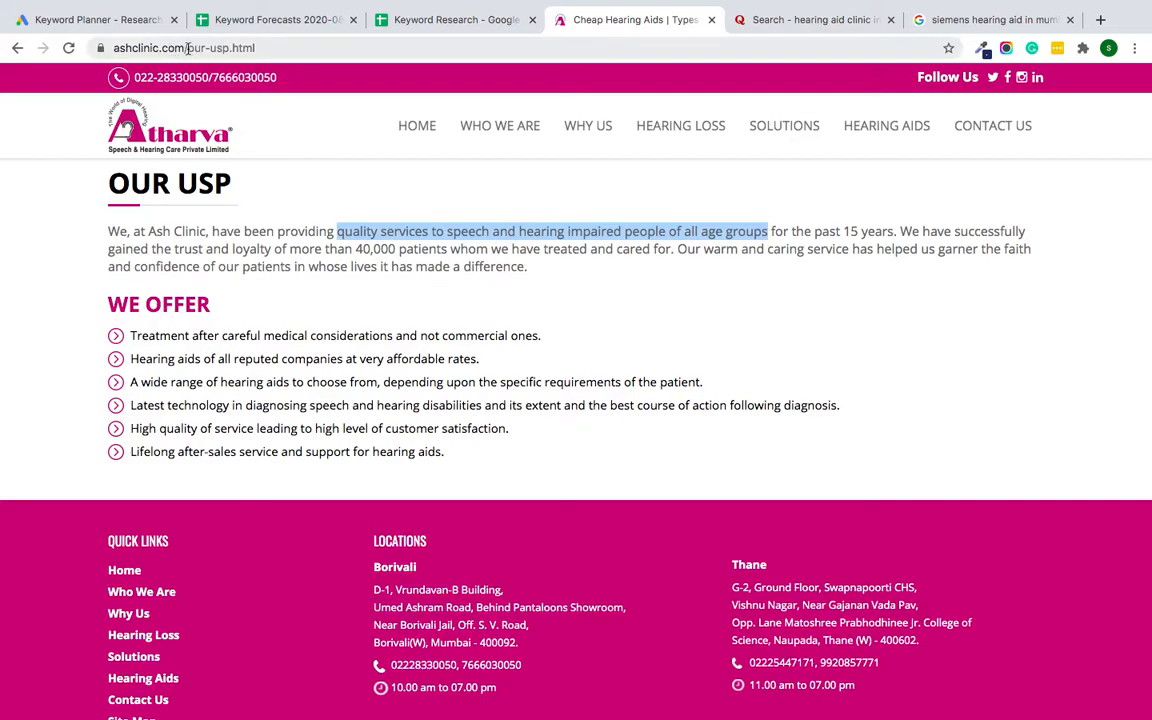
{"action": "left_click_drag", "start_coordinate": [187, 48], "coordinate": [92, 50]}
{"action": "key", "text": "super+c"}
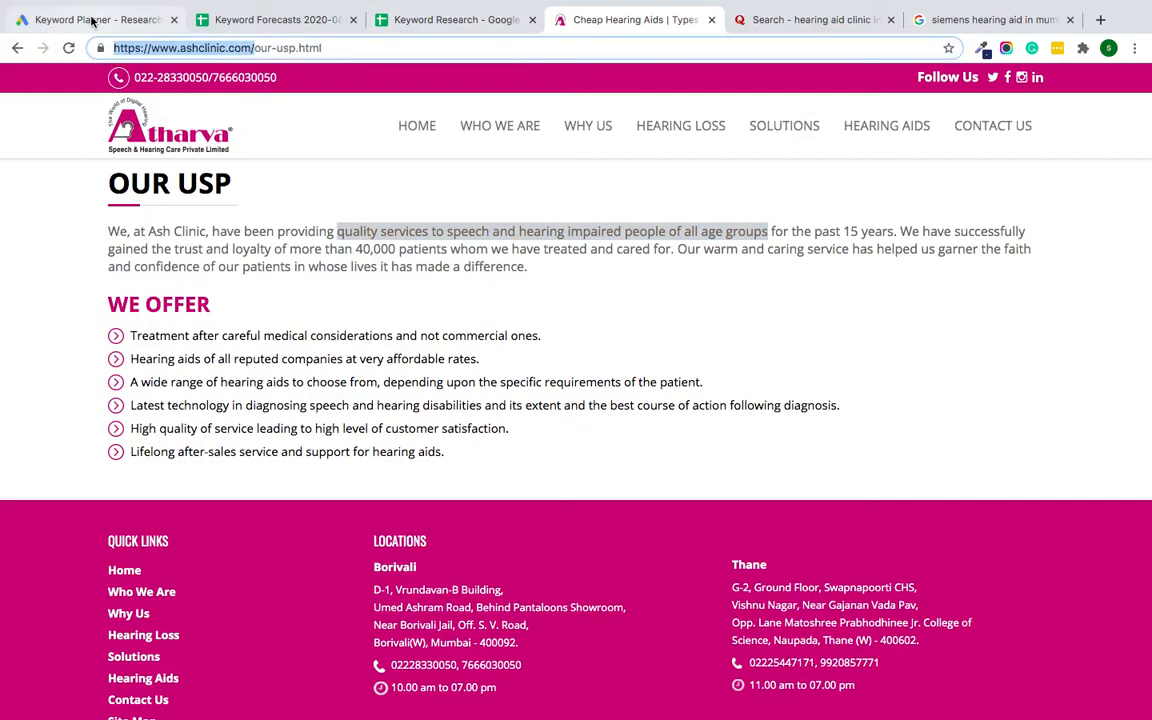
{"action": "left_click", "coordinate": [92, 20]}
{"action": "key", "text": "super+v"}
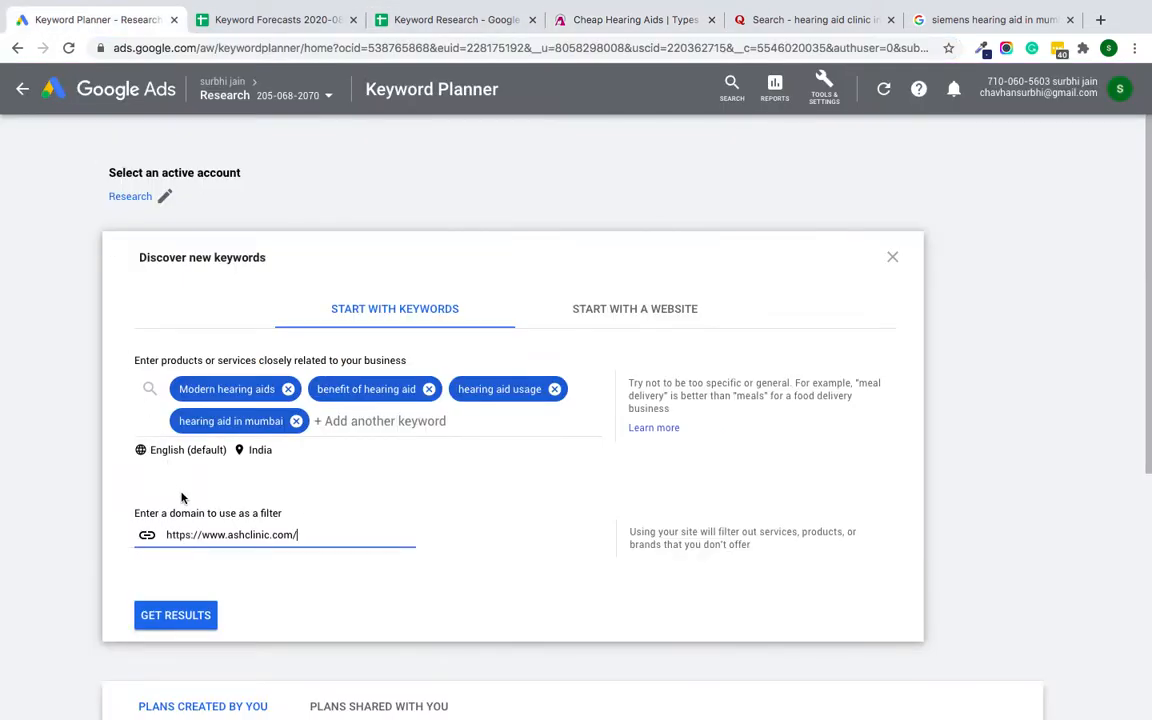
{"action": "left_click", "coordinate": [160, 615]}
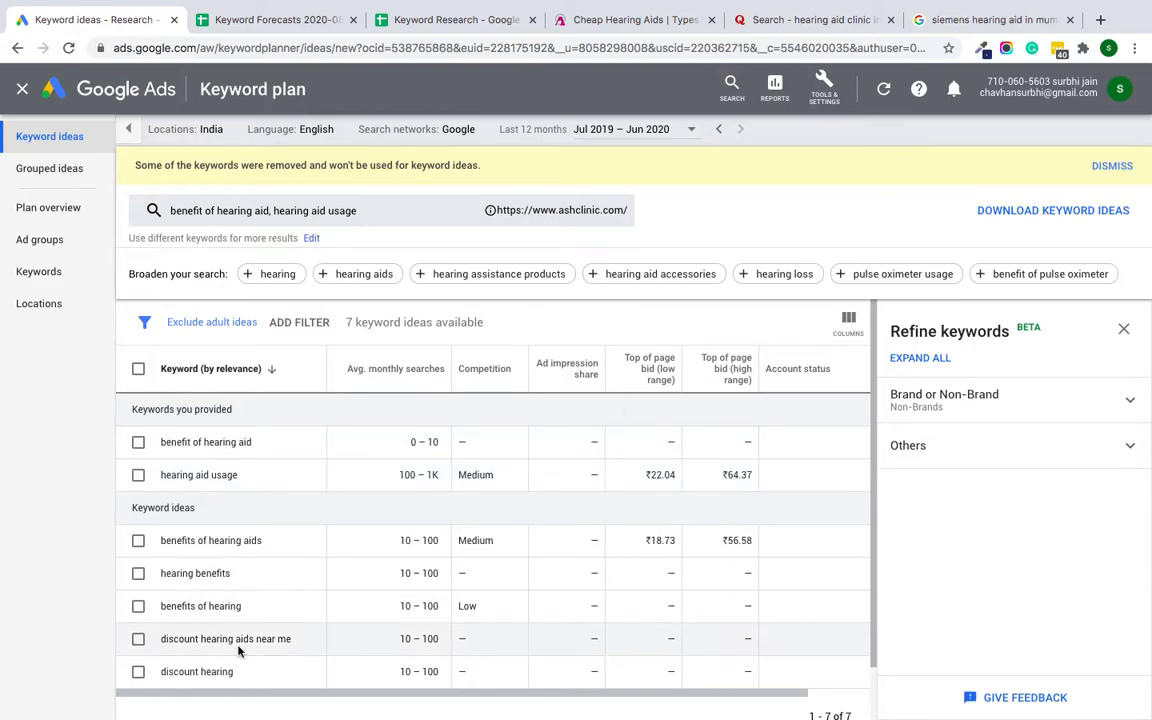
Step: Look through the suggested hearing aid keyword ideas and close the keyword refinement pane
{"action": "scroll", "coordinate": [667, 602], "scroll_direction": "down", "scroll_amount": 1}
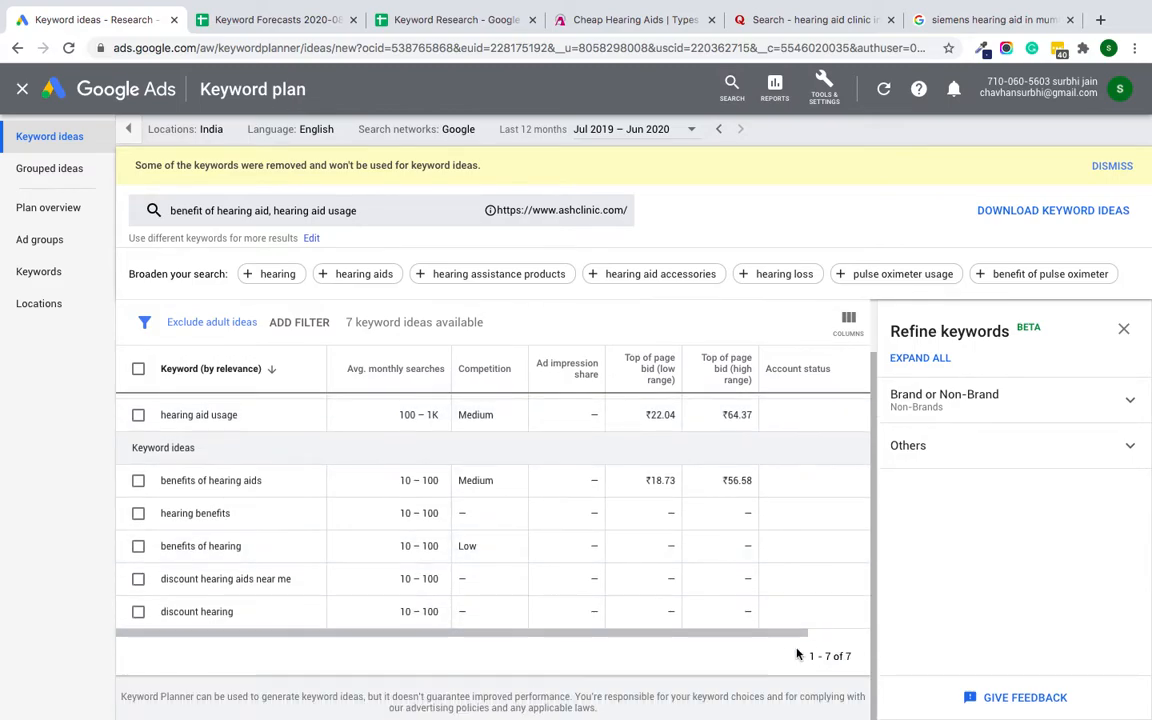
{"action": "scroll", "coordinate": [614, 448], "scroll_direction": "up", "scroll_amount": 1}
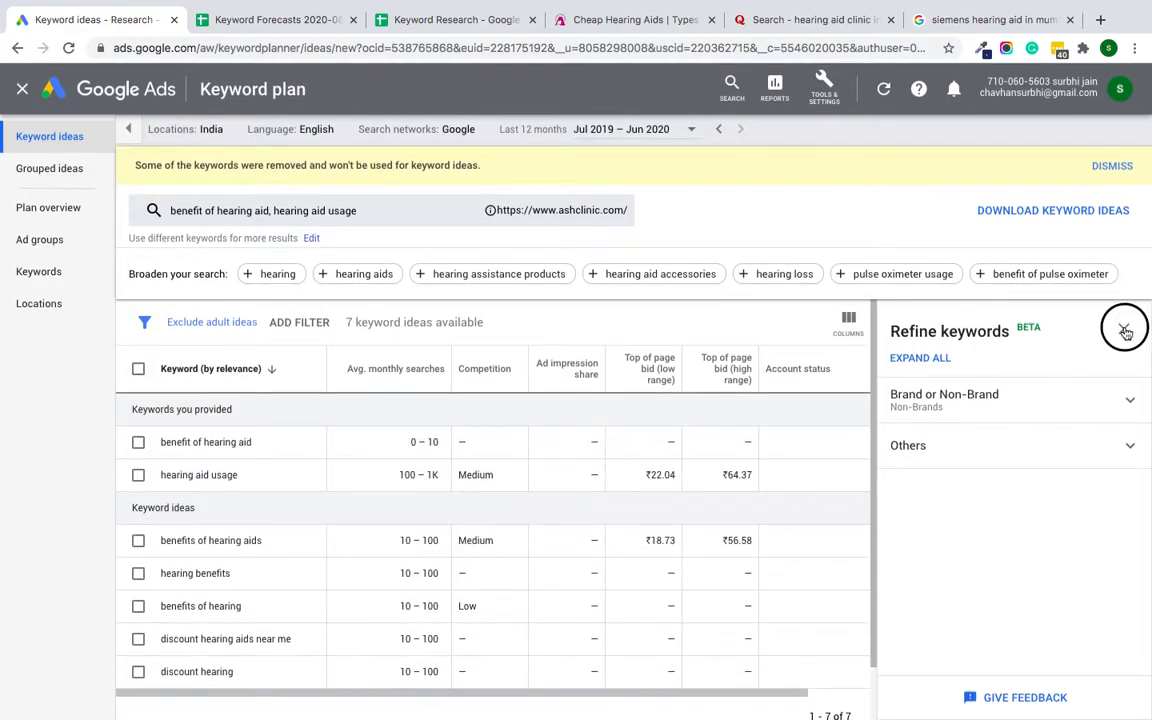
{"action": "left_click", "coordinate": [1125, 332]}
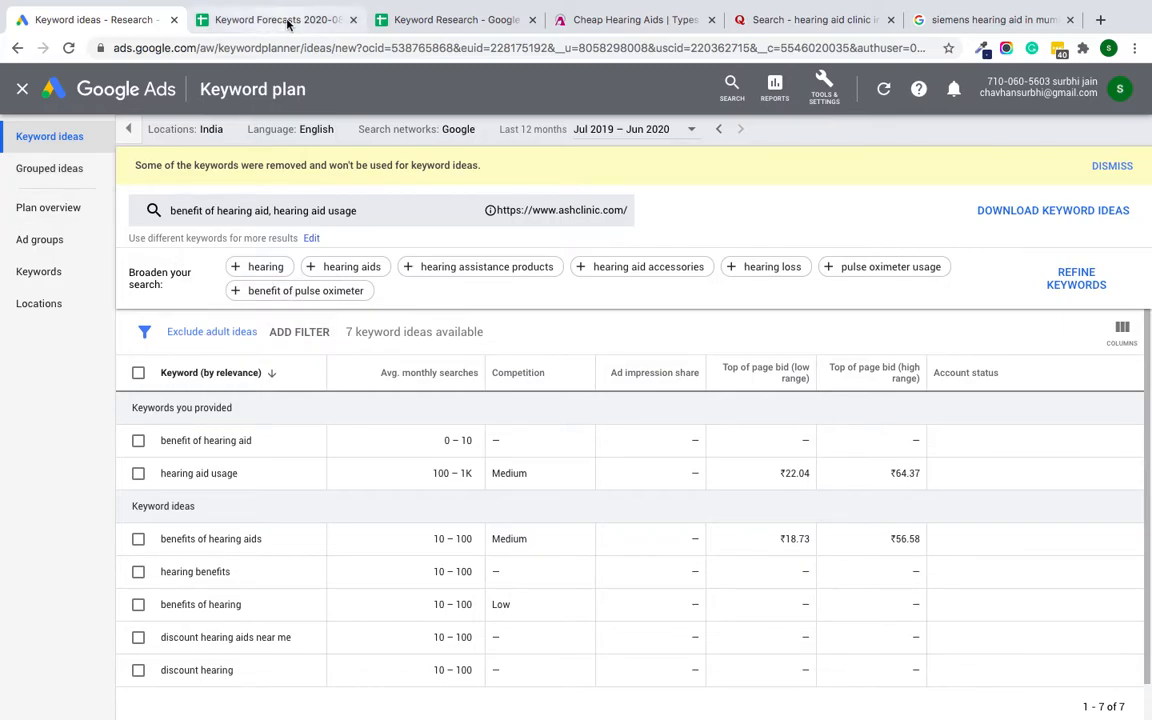
Step: Look over the Keyword Research and Keyword Forecasts spreadsheets, and review the keyword ideas' average monthly searches in Google Ads
{"action": "left_click", "coordinate": [401, 24]}
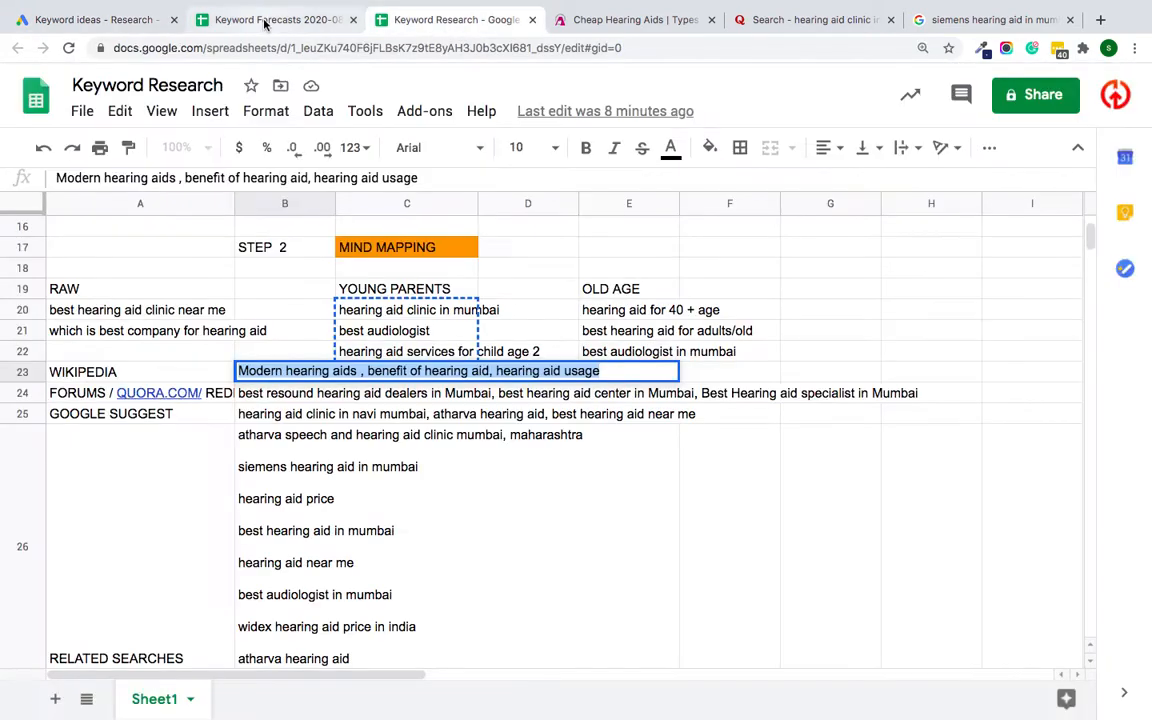
{"action": "left_click", "coordinate": [265, 22]}
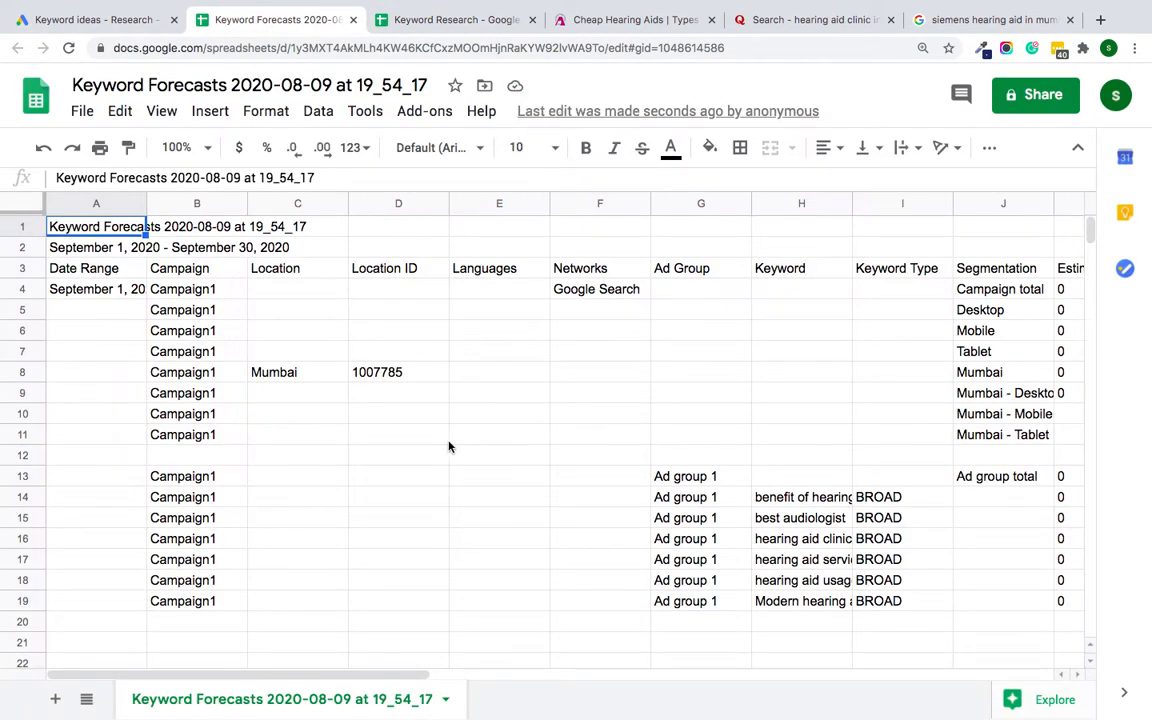
{"action": "left_click", "coordinate": [447, 440]}
{"action": "scroll", "coordinate": [776, 507], "scroll_direction": "right", "scroll_amount": 2}
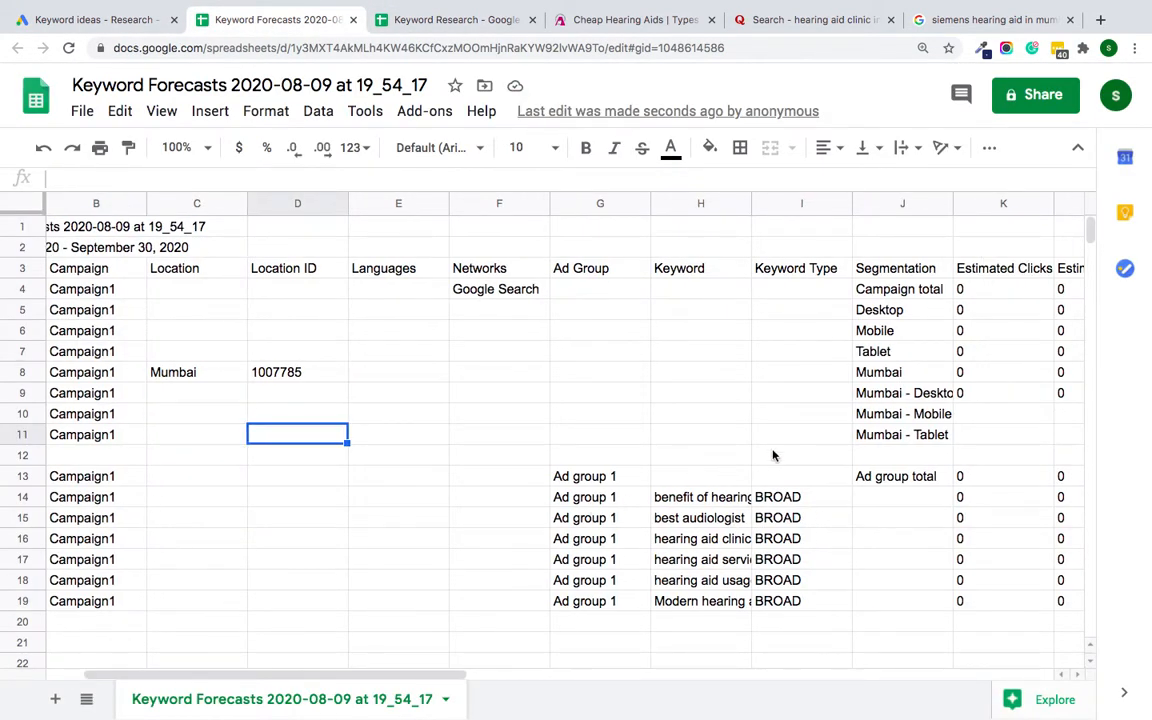
{"action": "left_click", "coordinate": [85, 20]}
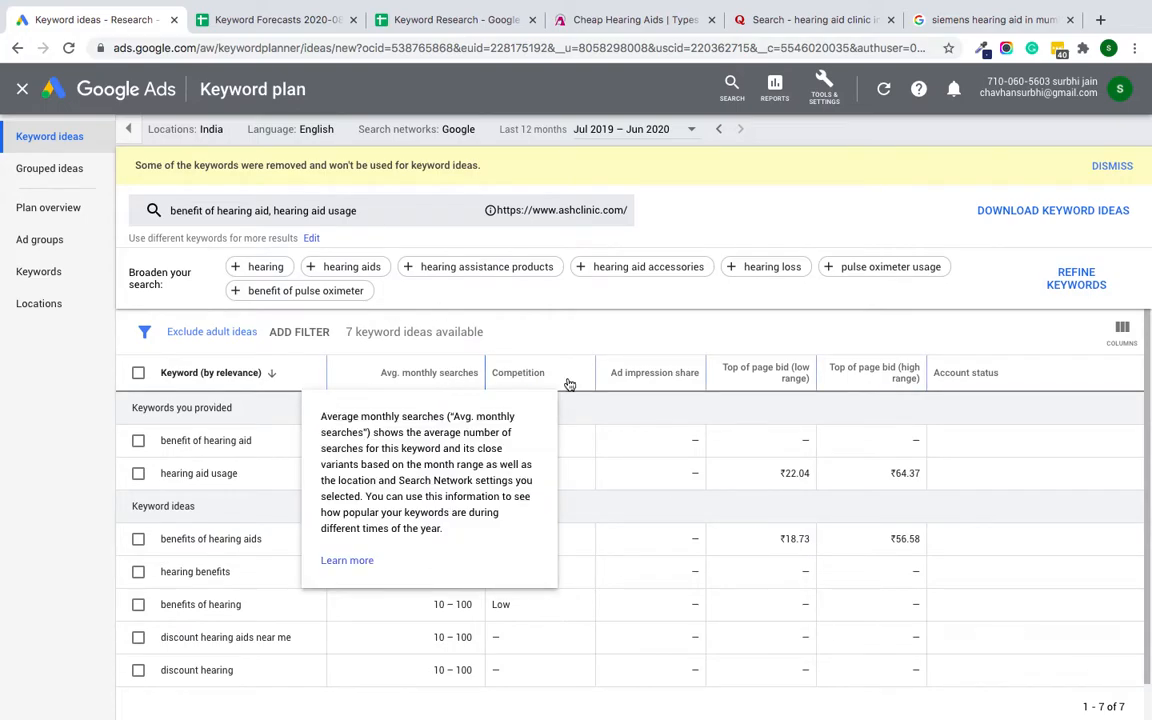
{"action": "scroll", "coordinate": [427, 427], "scroll_direction": "down", "scroll_amount": 2}
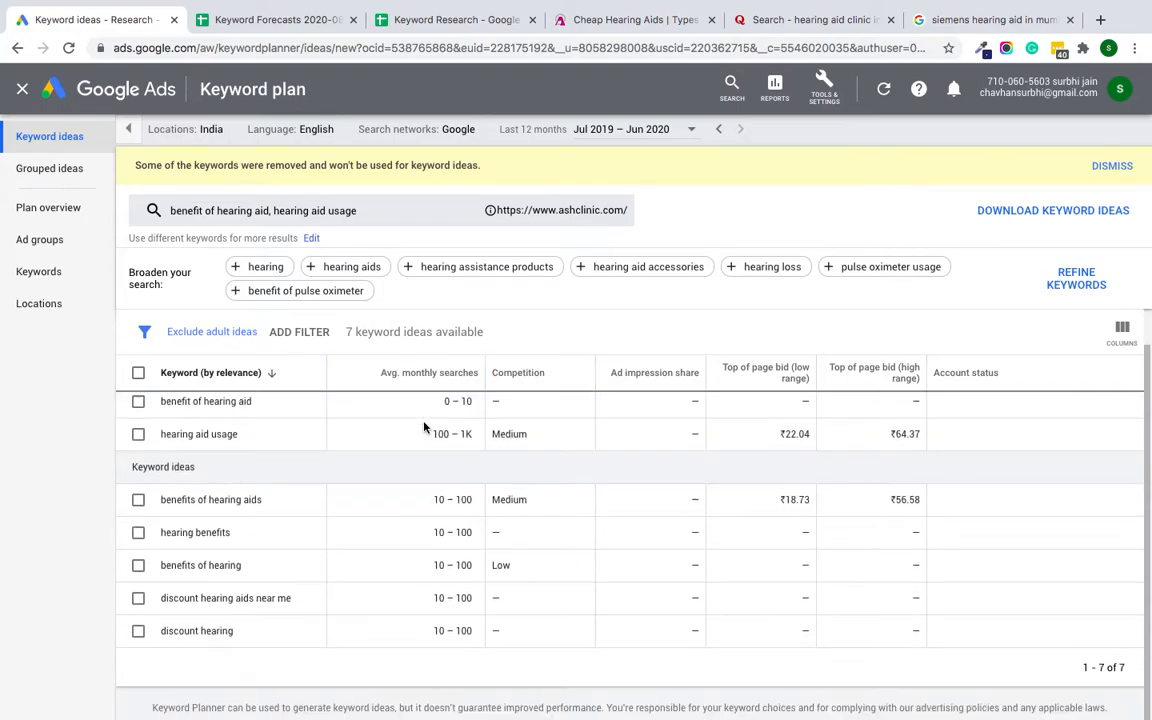
{"action": "scroll", "coordinate": [200, 527], "scroll_direction": "up", "scroll_amount": 2}
Step: Download the keyword ideas to Google Sheets in the My Drive folder
{"action": "left_click", "coordinate": [1052, 226]}
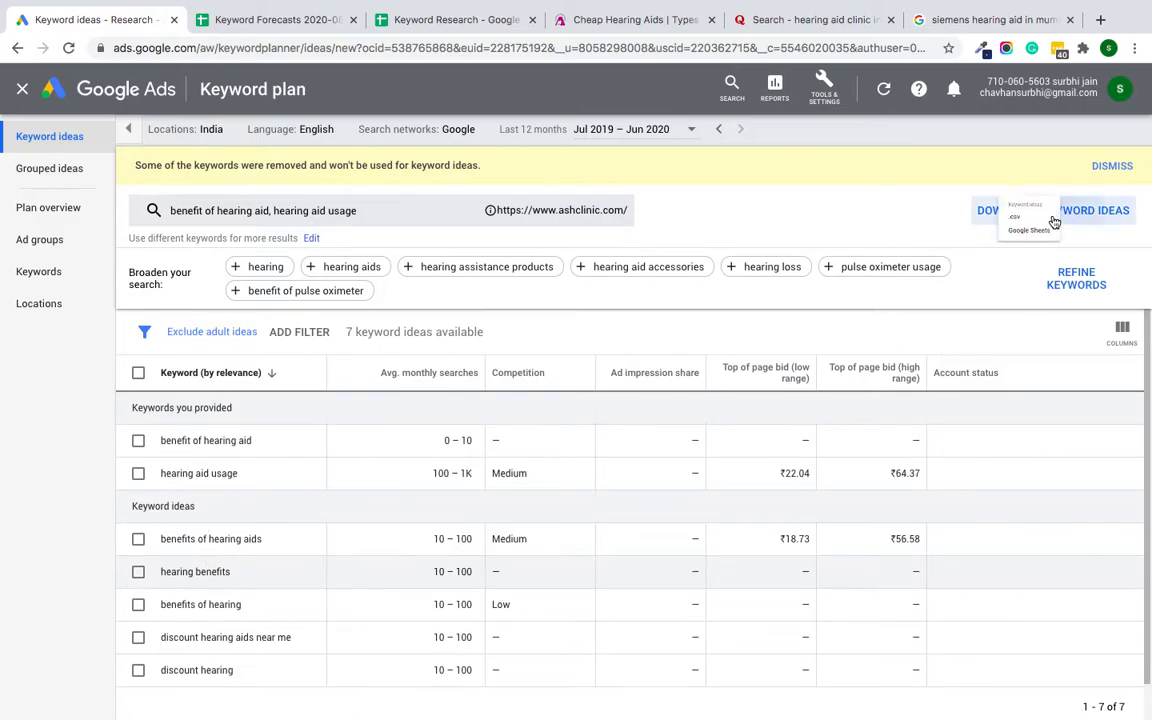
{"action": "left_click", "coordinate": [1028, 260]}
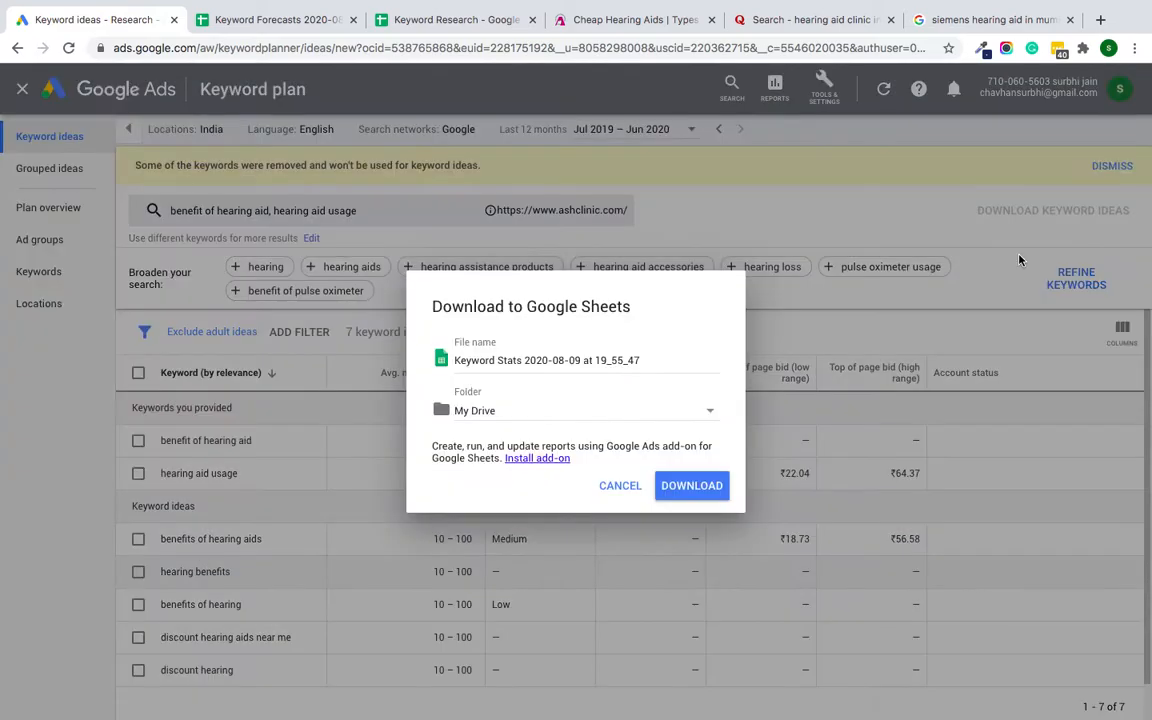
{"action": "left_click", "coordinate": [712, 416]}
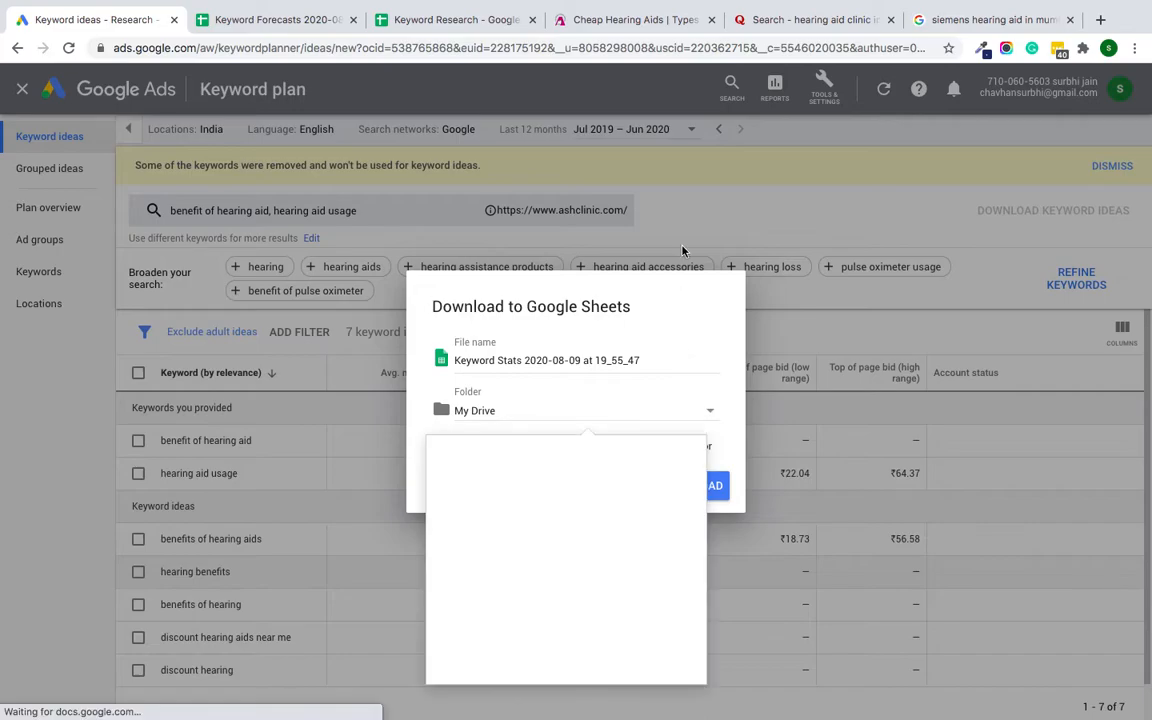
{"action": "left_click", "coordinate": [828, 335]}
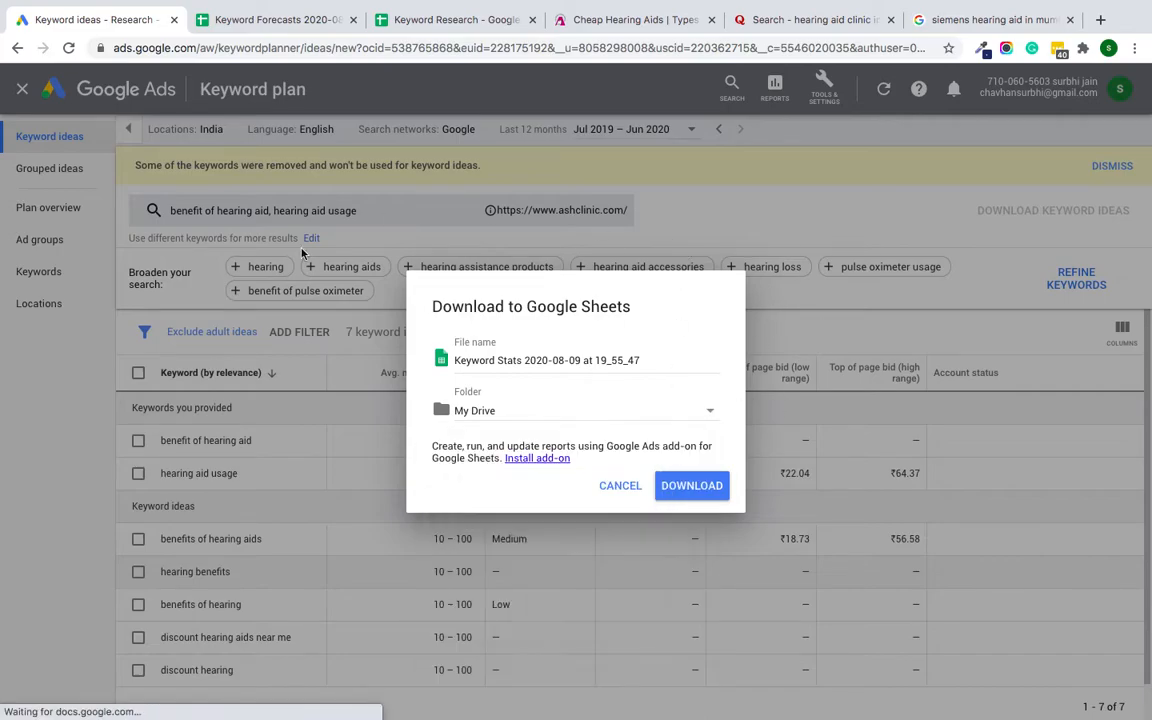
{"action": "left_click", "coordinate": [674, 488]}
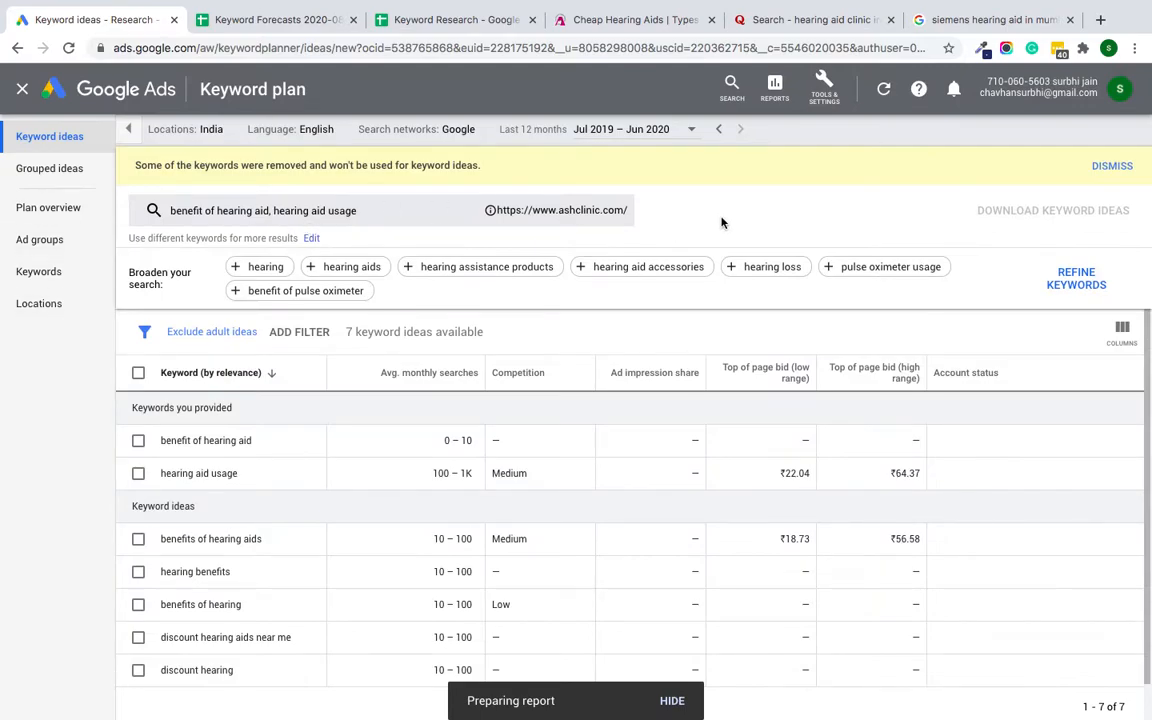
Step: Close the keyword plan and start another search to discover new keywords
{"action": "left_click", "coordinate": [128, 129]}
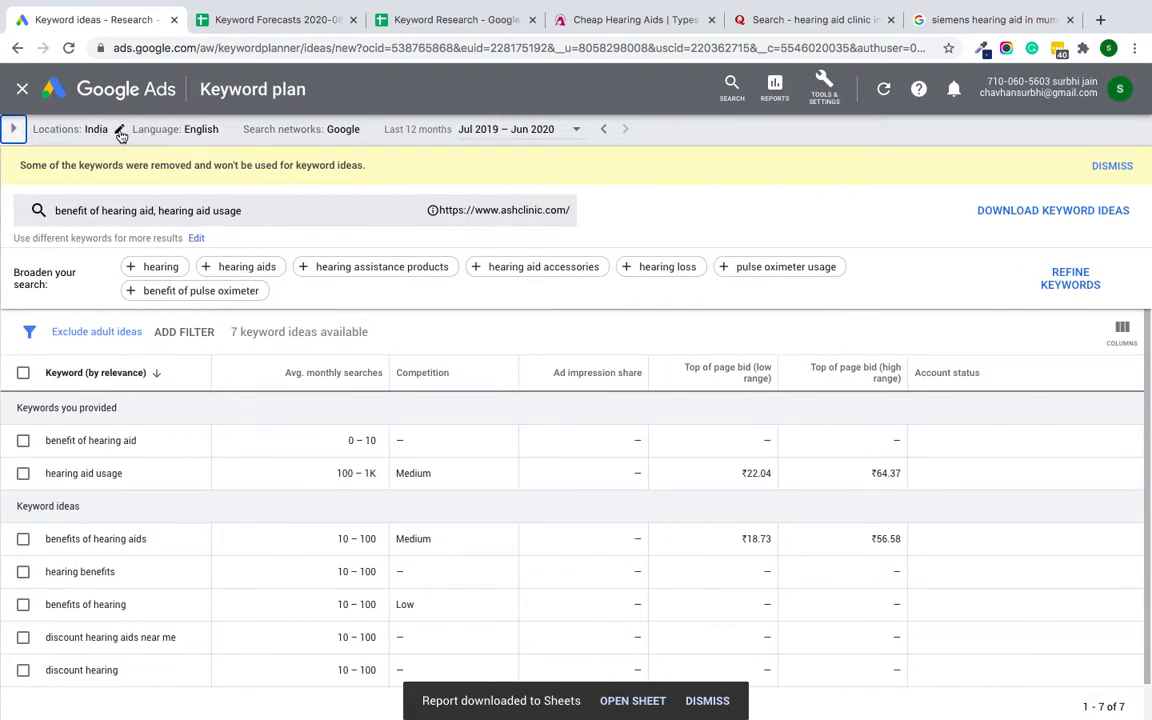
{"action": "left_click", "coordinate": [18, 92]}
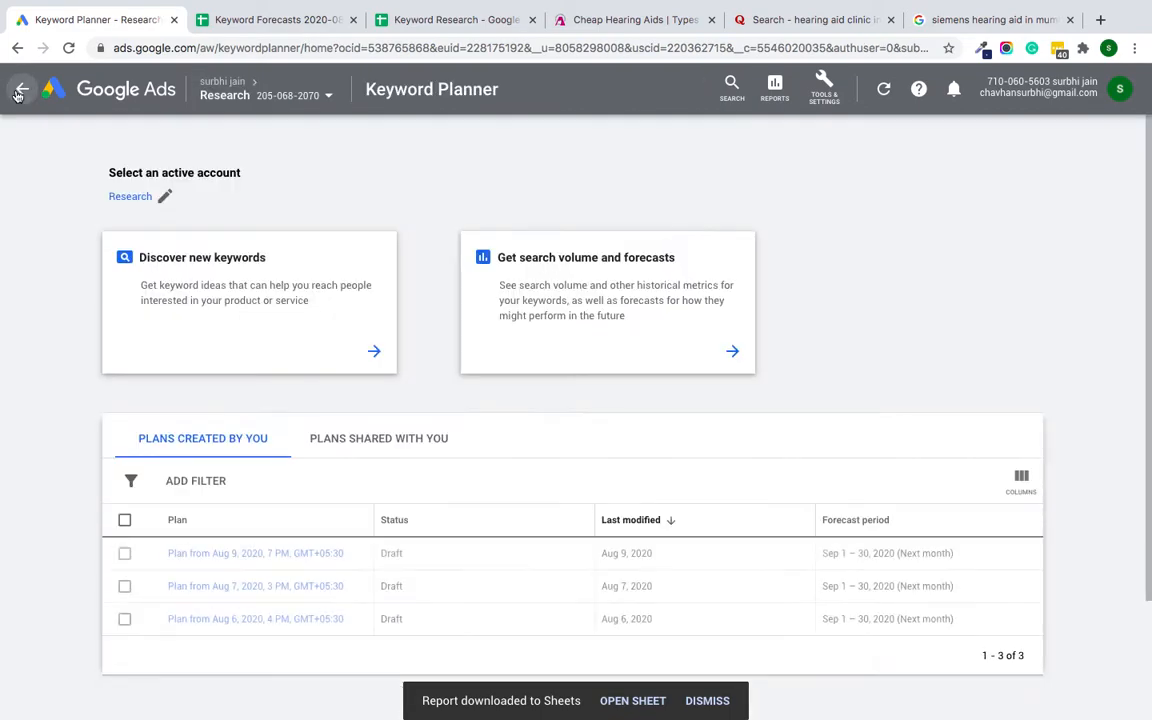
{"action": "left_click", "coordinate": [209, 315]}
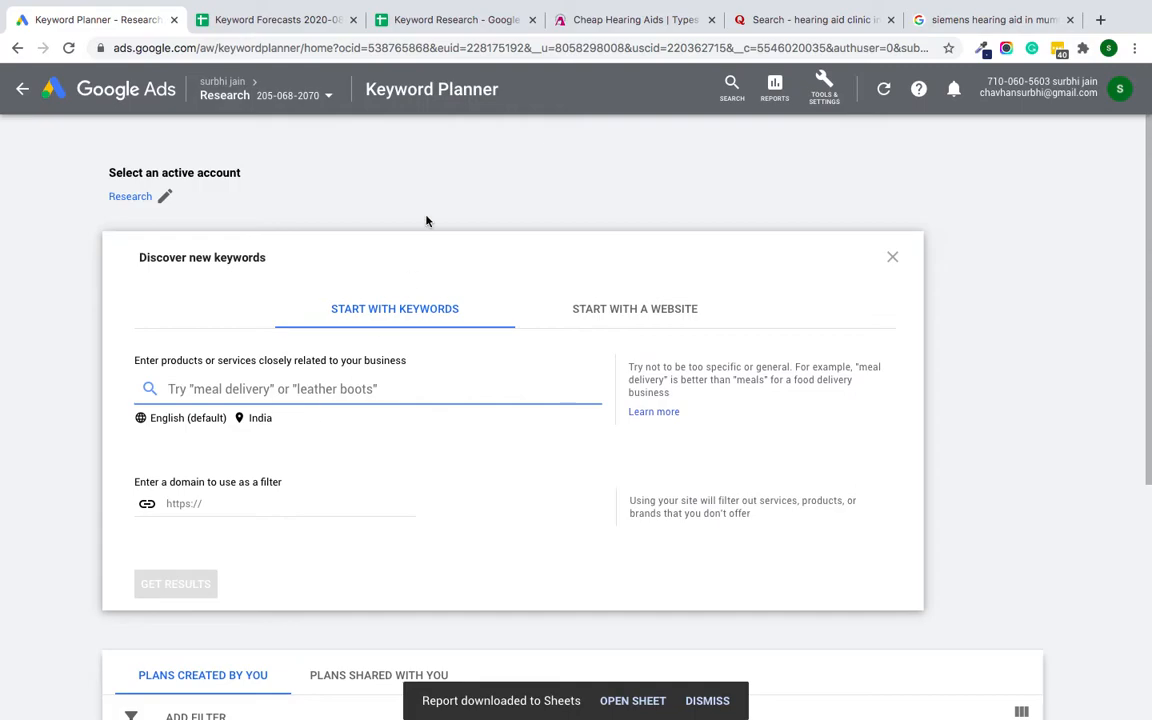
Step: Copy the forum keywords from cell B24 of the Keyword Research sheet into the starting keywords of the new search
{"action": "left_click", "coordinate": [447, 22]}
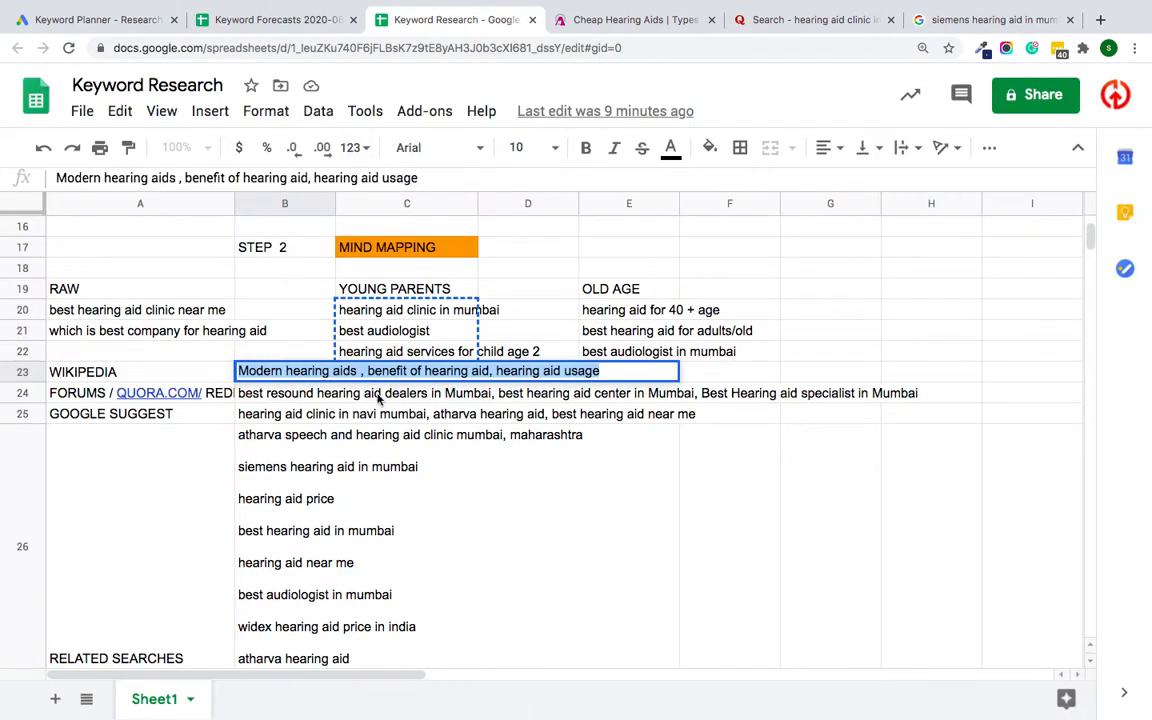
{"action": "left_click", "coordinate": [361, 472]}
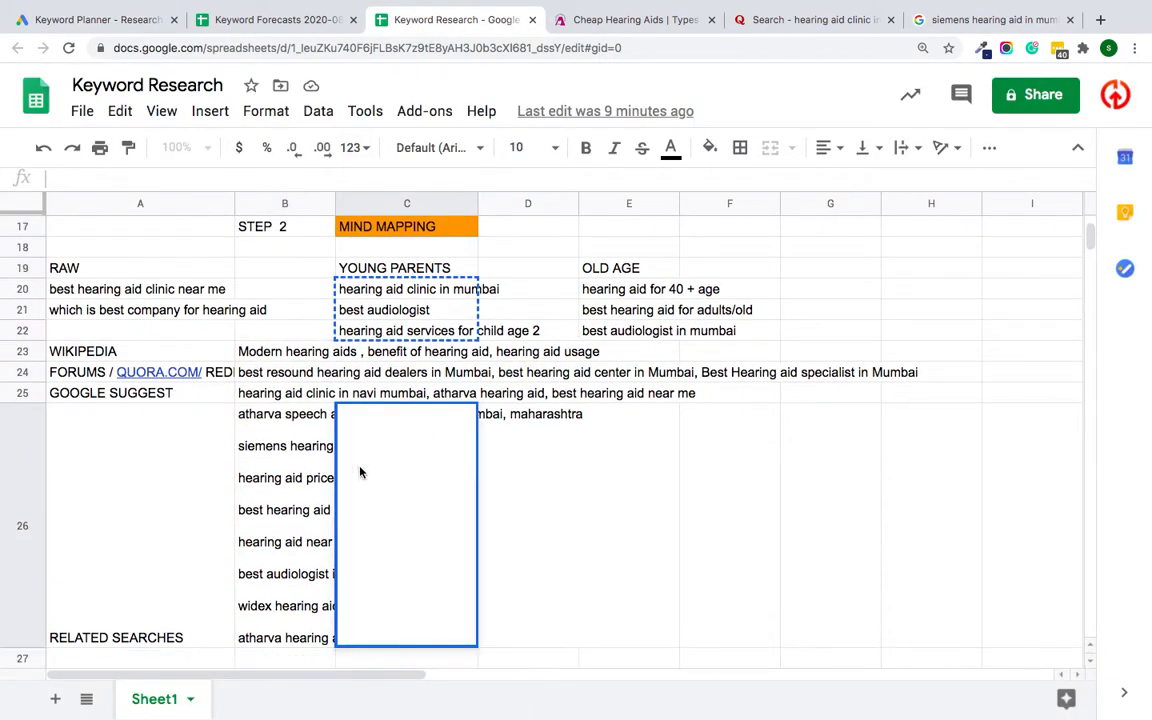
{"action": "left_click", "coordinate": [289, 374]}
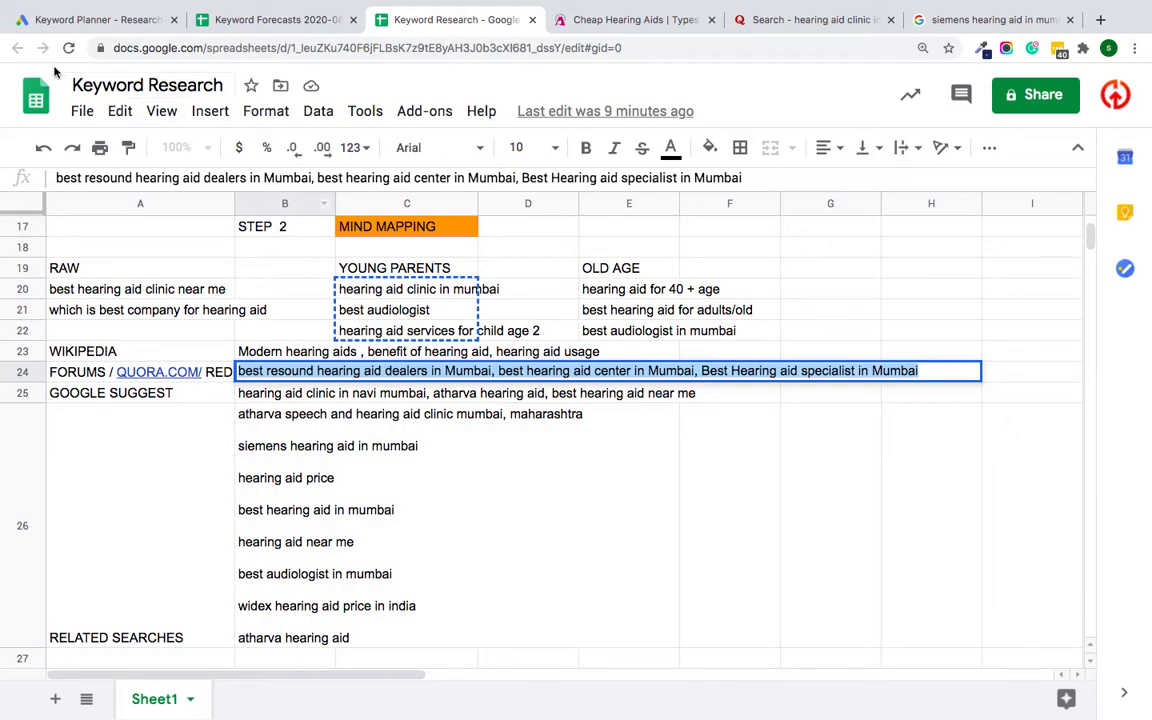
{"action": "left_click", "coordinate": [51, 19]}
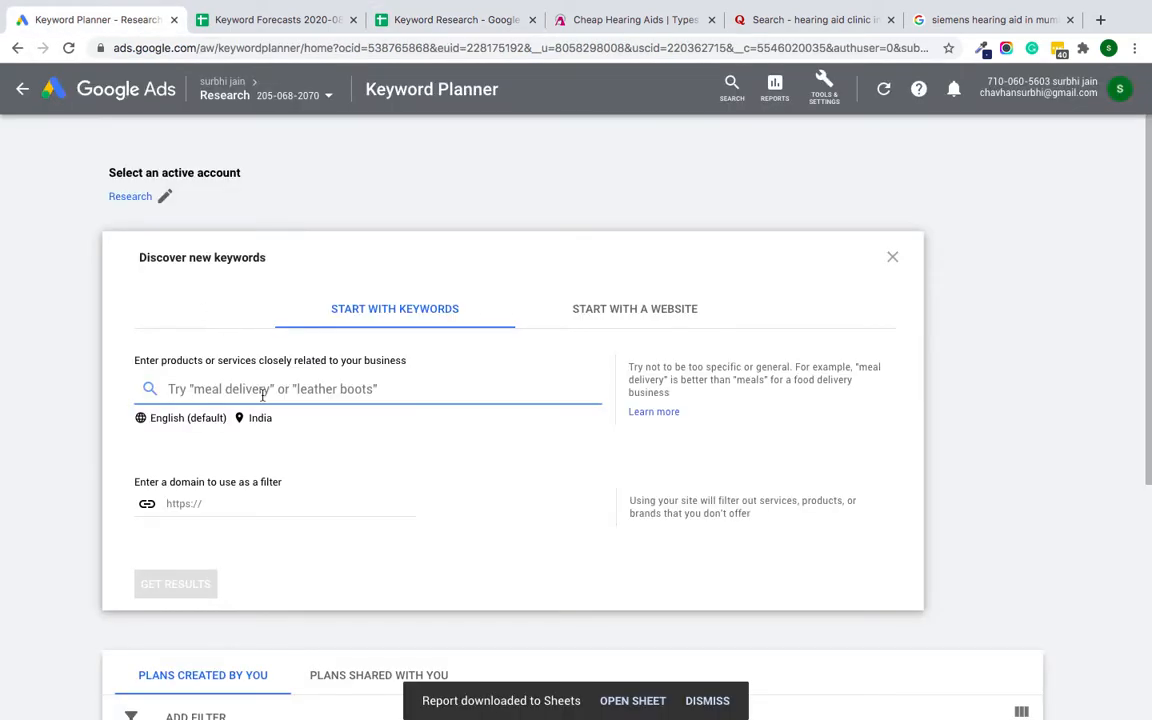
{"action": "key", "text": "ctrl+v"}
{"action": "left_click", "coordinate": [172, 535]}
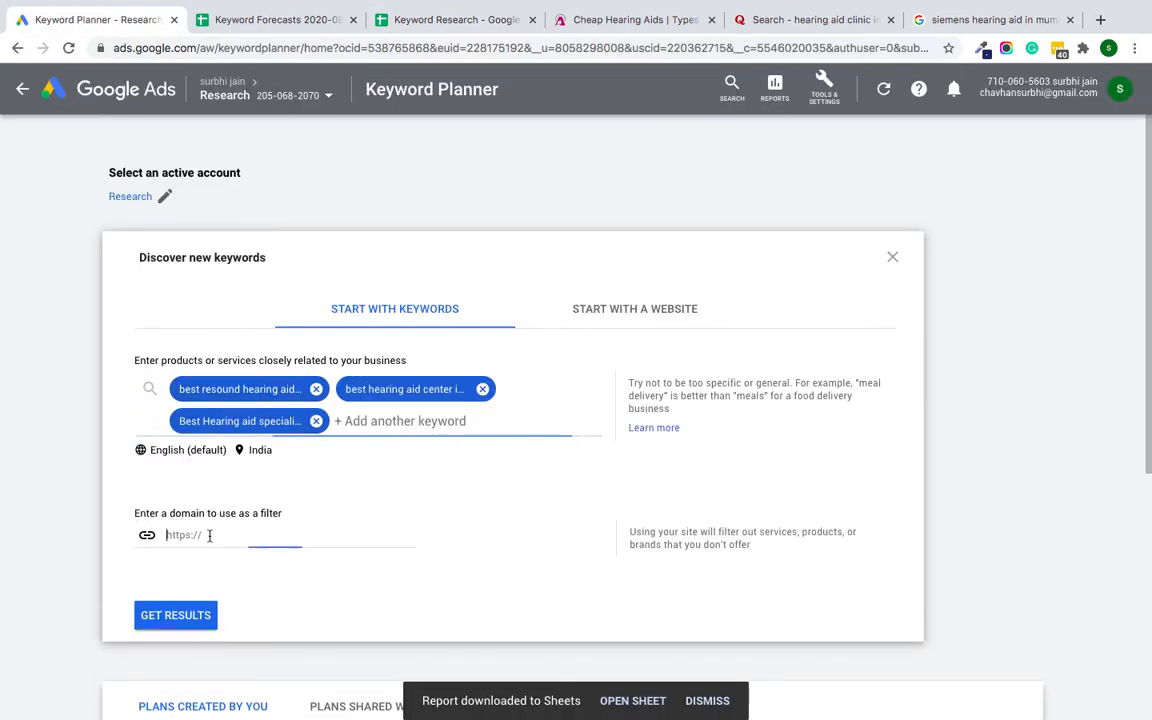
{"action": "left_click", "coordinate": [612, 19]}
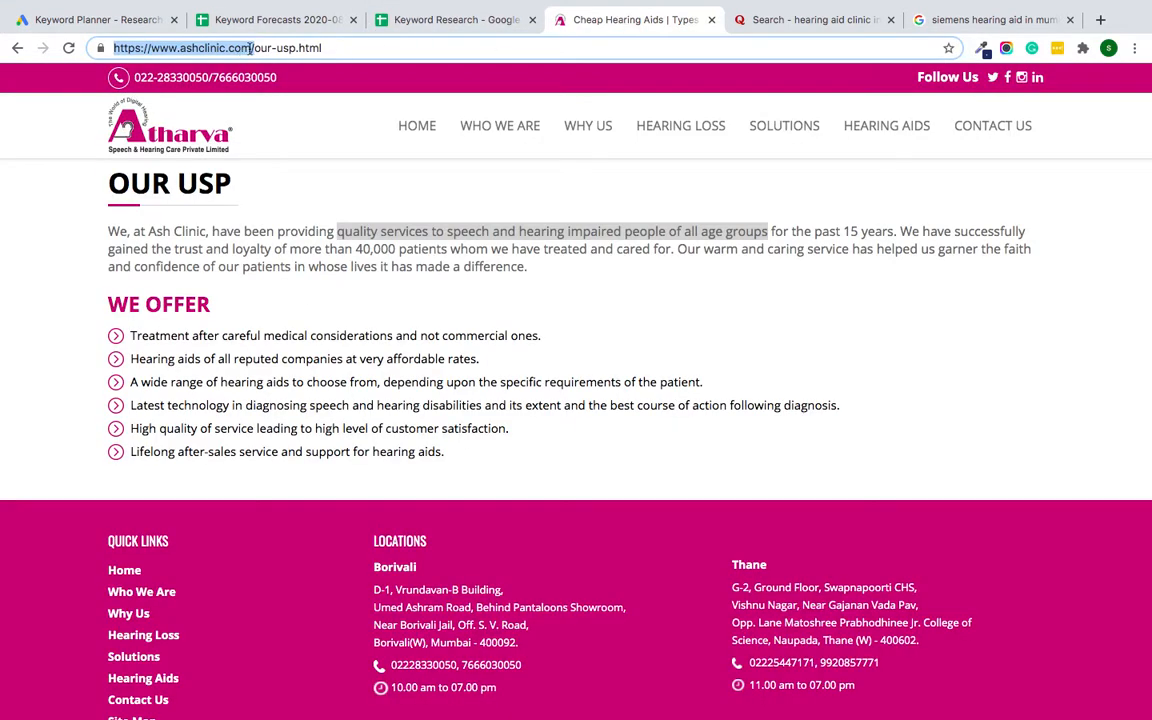
{"action": "left_click", "coordinate": [251, 48]}
{"action": "left_click_drag", "start_coordinate": [253, 48], "coordinate": [90, 47]}
{"action": "key", "text": "ctrl+c"}
{"action": "left_click", "coordinate": [77, 20]}
{"action": "key", "text": "ctrl+v"}
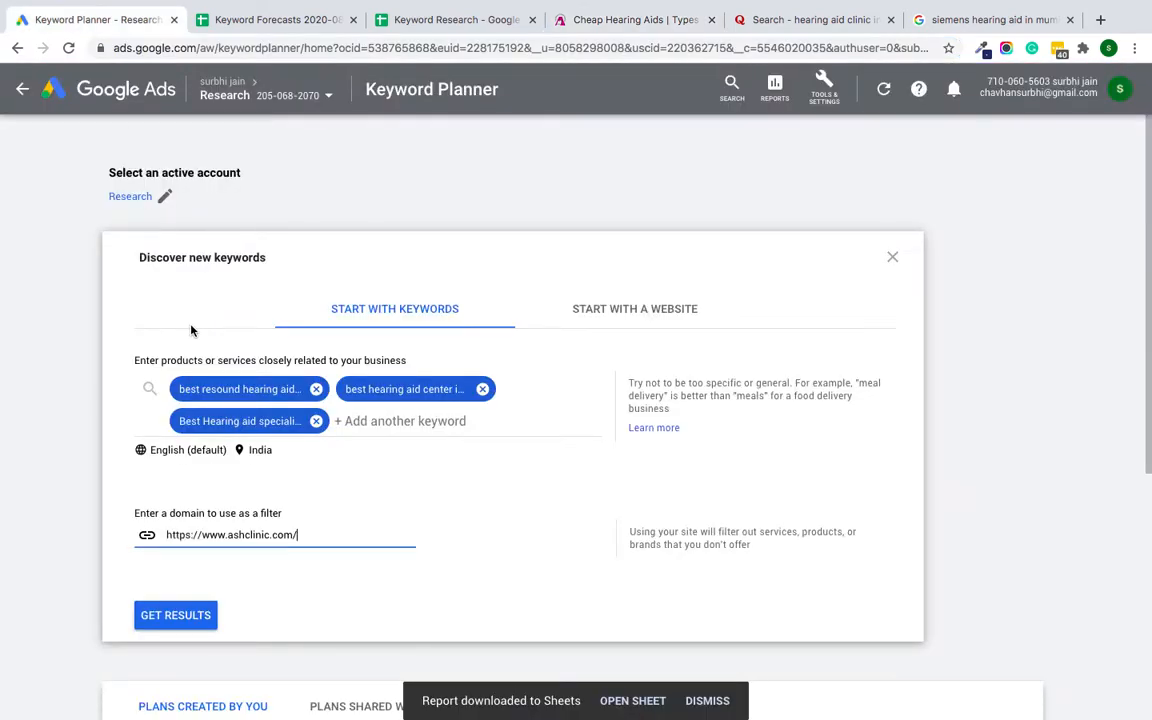
{"action": "left_click", "coordinate": [177, 622]}
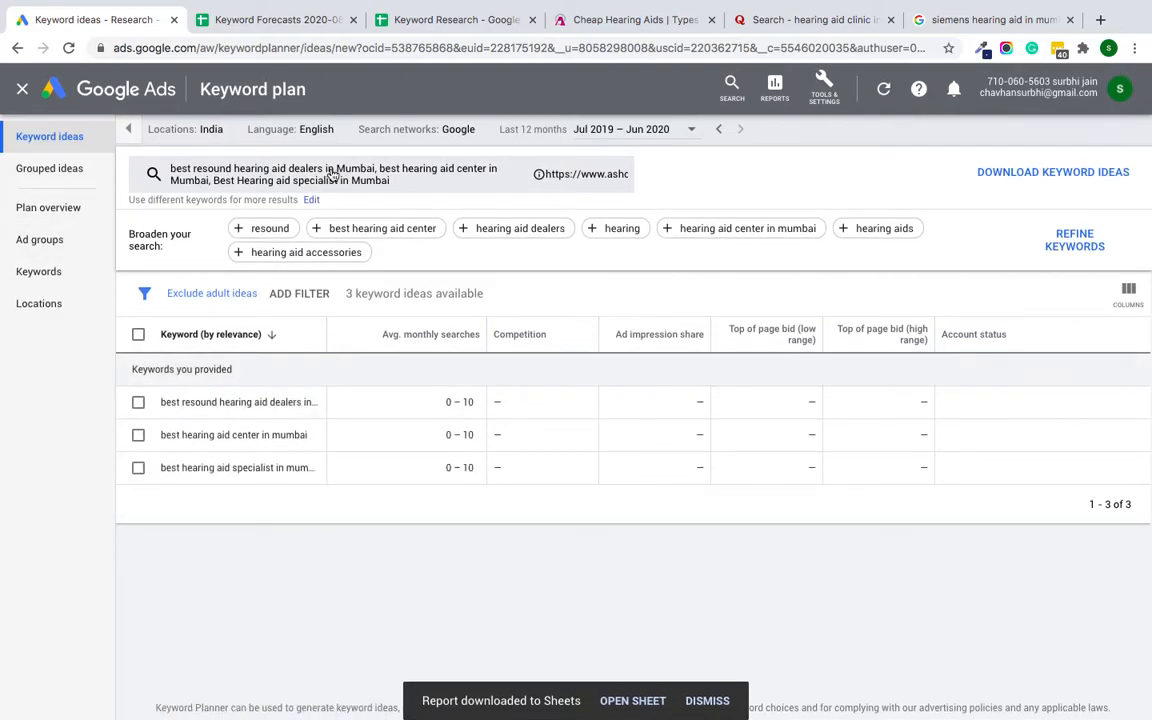
Step: Change the targeted location of the keyword ideas to the city of Mumbai, Maharashtra, India, removing India as a country
{"action": "left_click", "coordinate": [212, 131]}
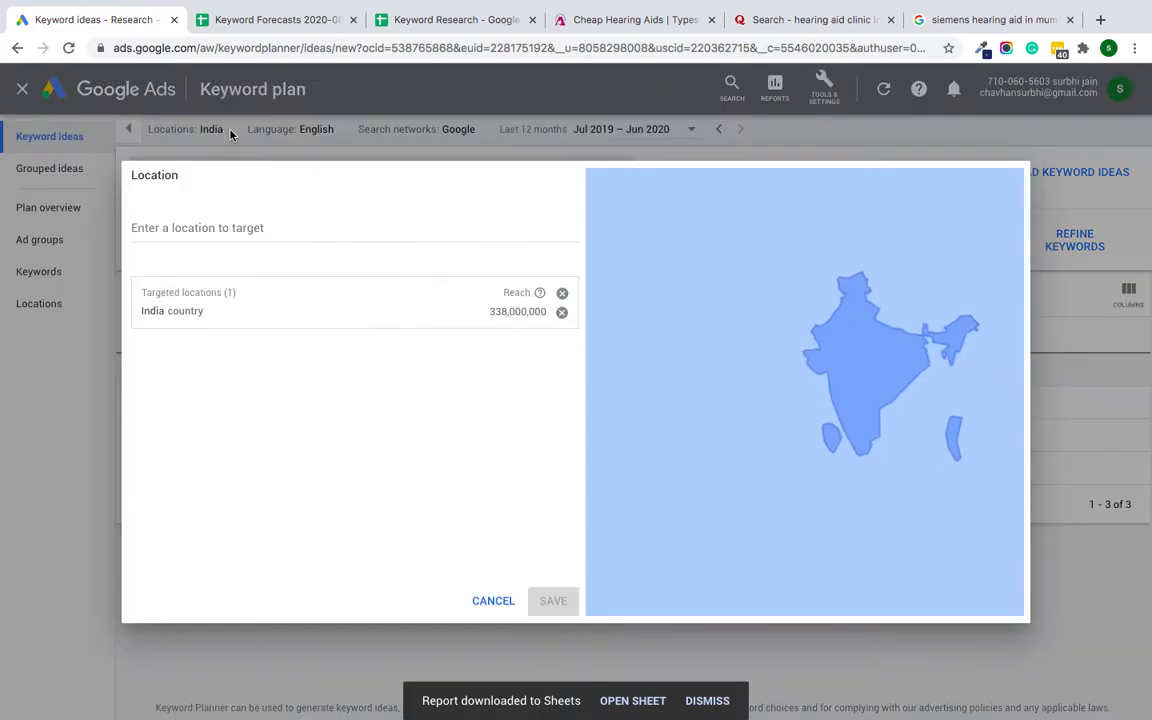
{"action": "left_click", "coordinate": [215, 233]}
{"action": "type", "text": "mum"}
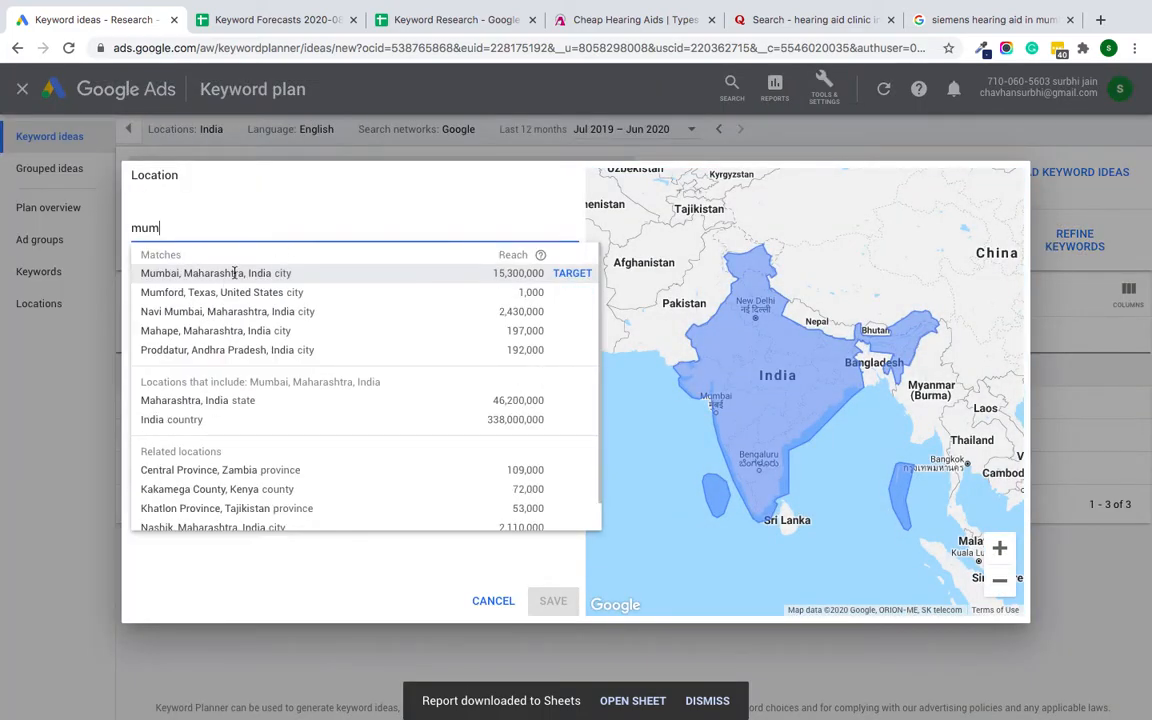
{"action": "left_click", "coordinate": [234, 272]}
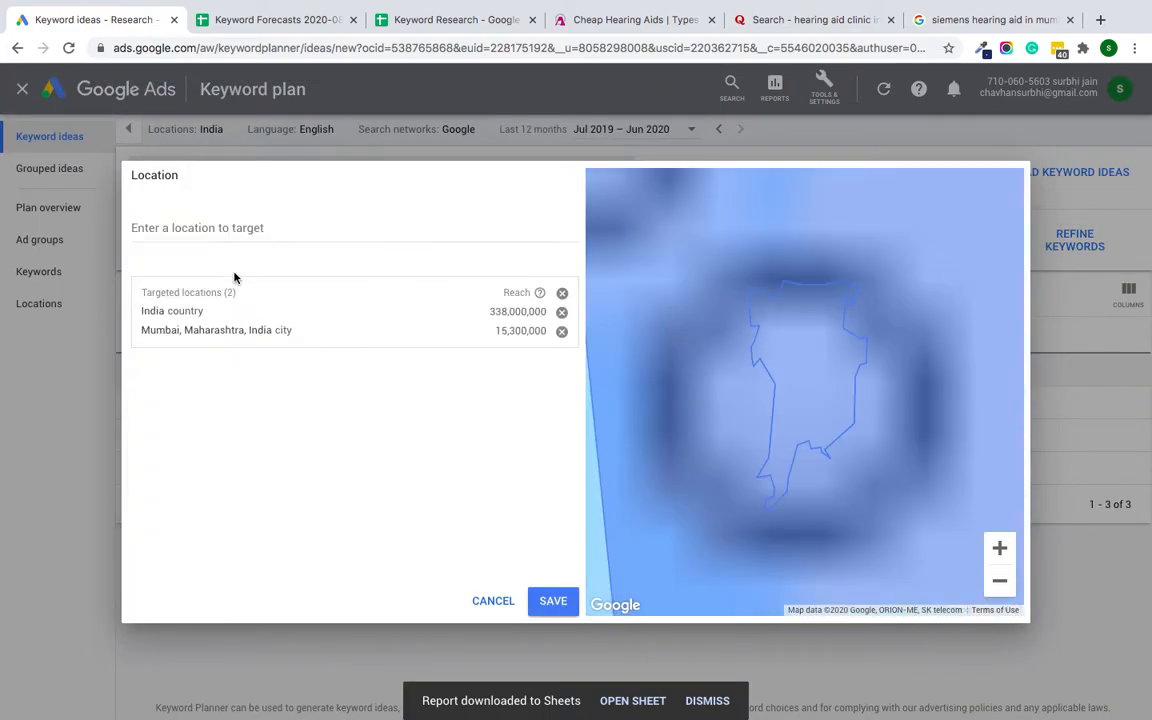
{"action": "left_click", "coordinate": [561, 311]}
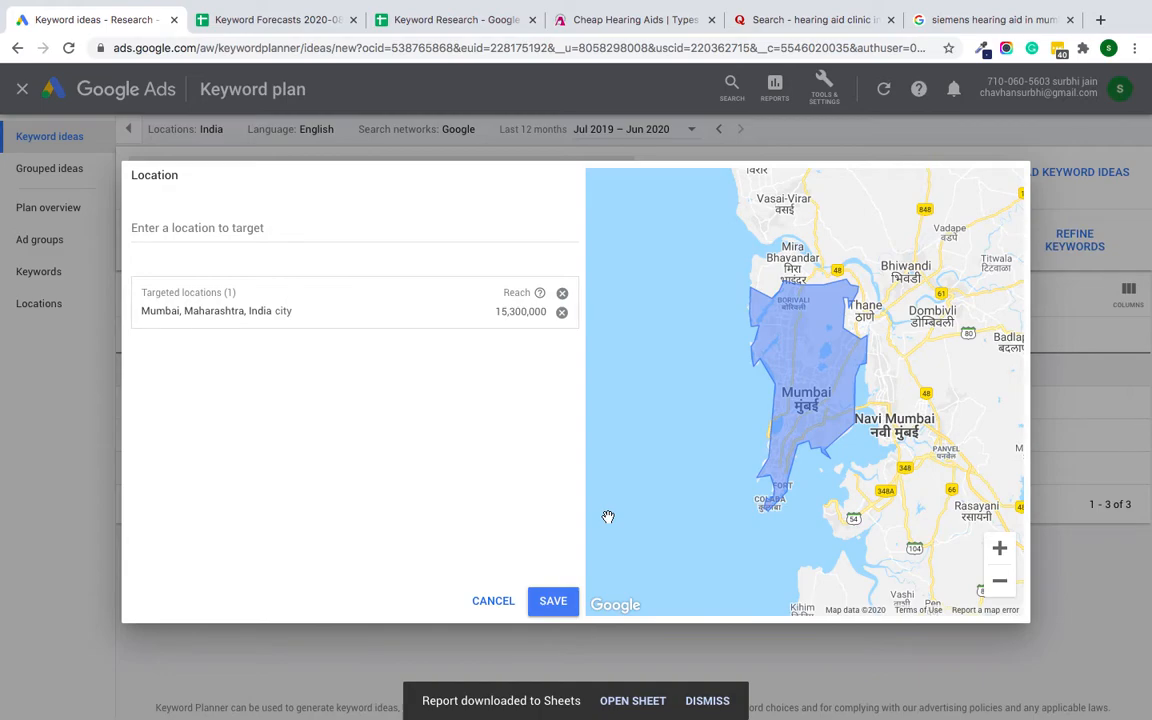
{"action": "left_click", "coordinate": [555, 603]}
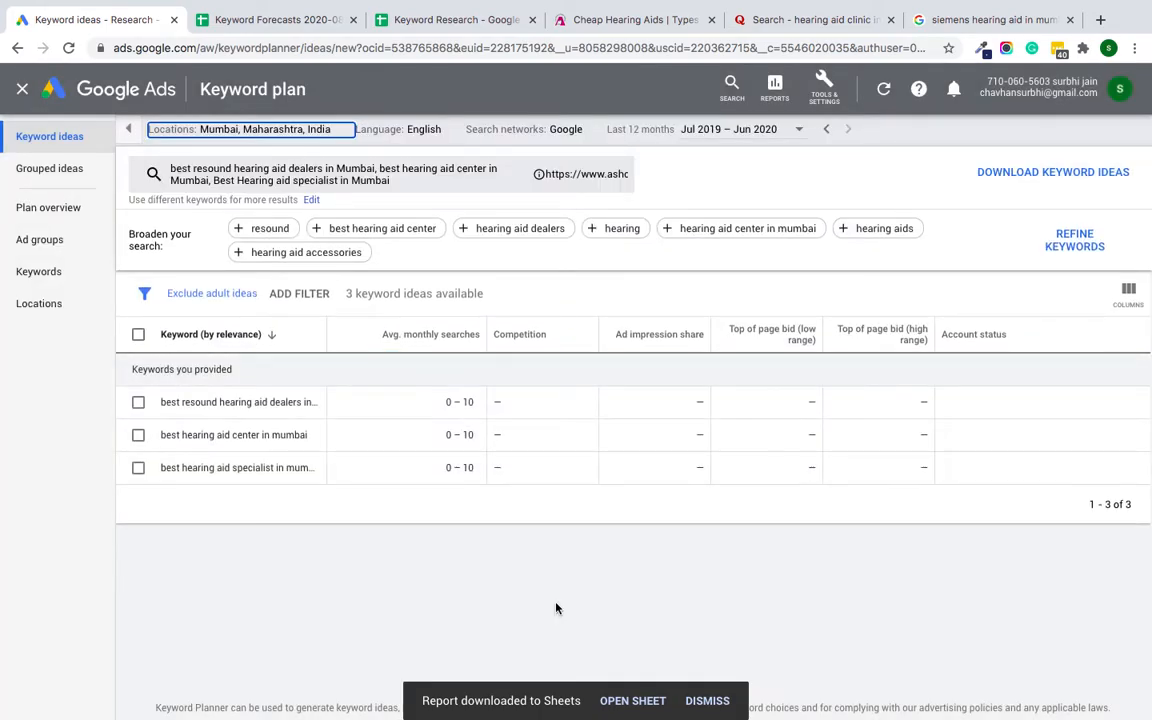
Step: Broaden the search with hearing aids and add the related-search keywords copied from cell B26 of the Keyword Research sheet
{"action": "left_click", "coordinate": [876, 229]}
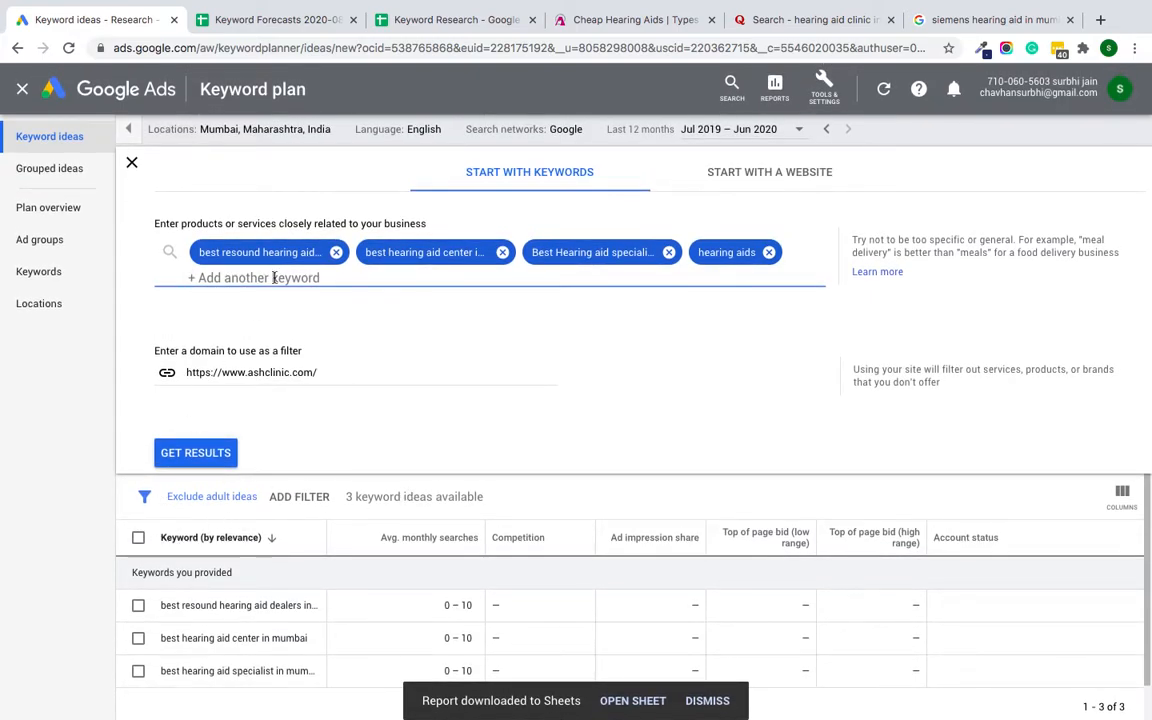
{"action": "left_click", "coordinate": [447, 19]}
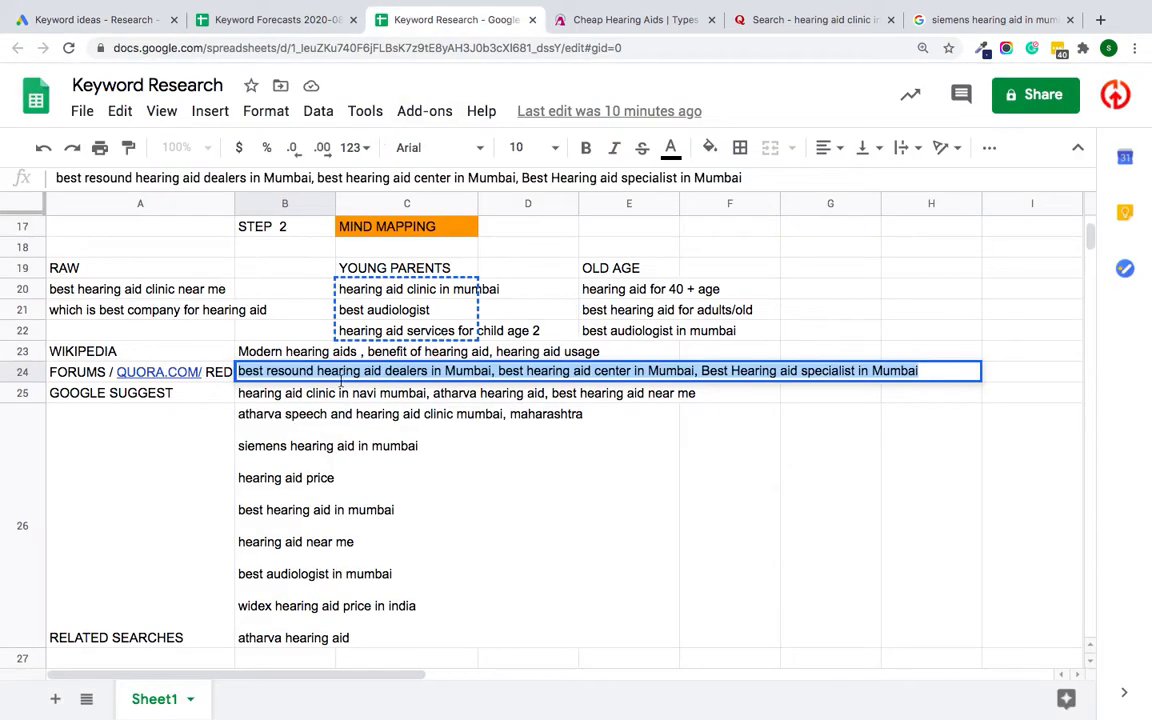
{"action": "double_click", "coordinate": [298, 463]}
{"action": "key", "text": "super+a"}
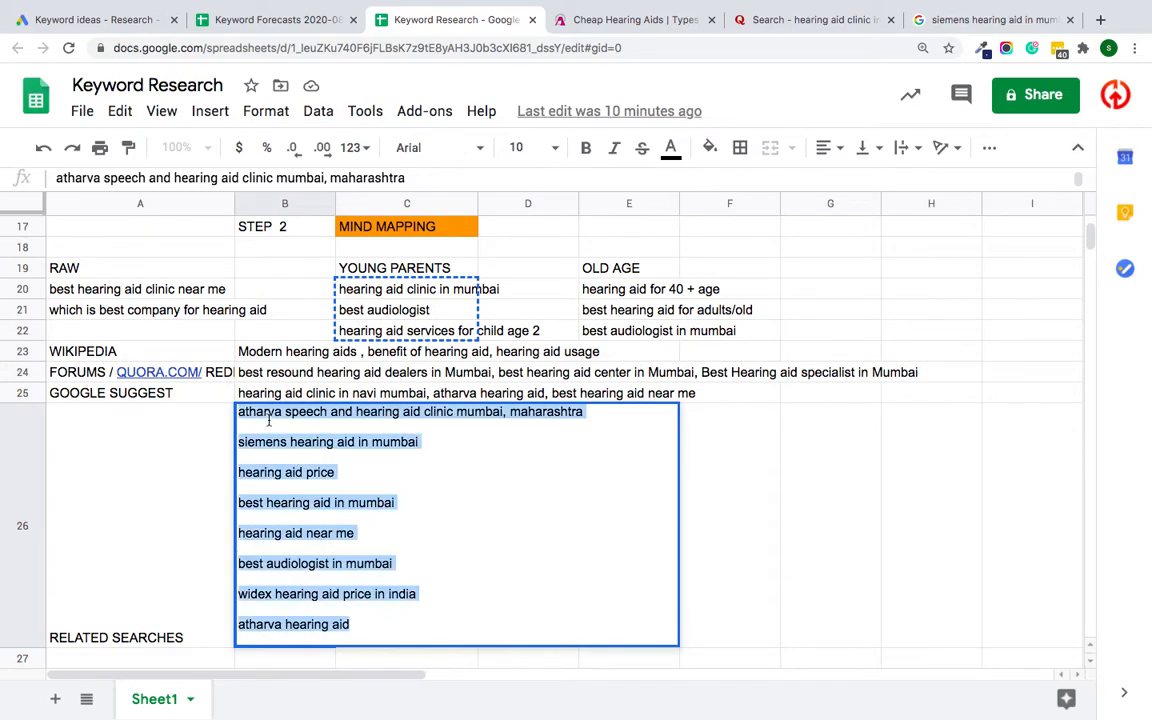
{"action": "left_click", "coordinate": [95, 19]}
{"action": "key", "text": "super+v"}
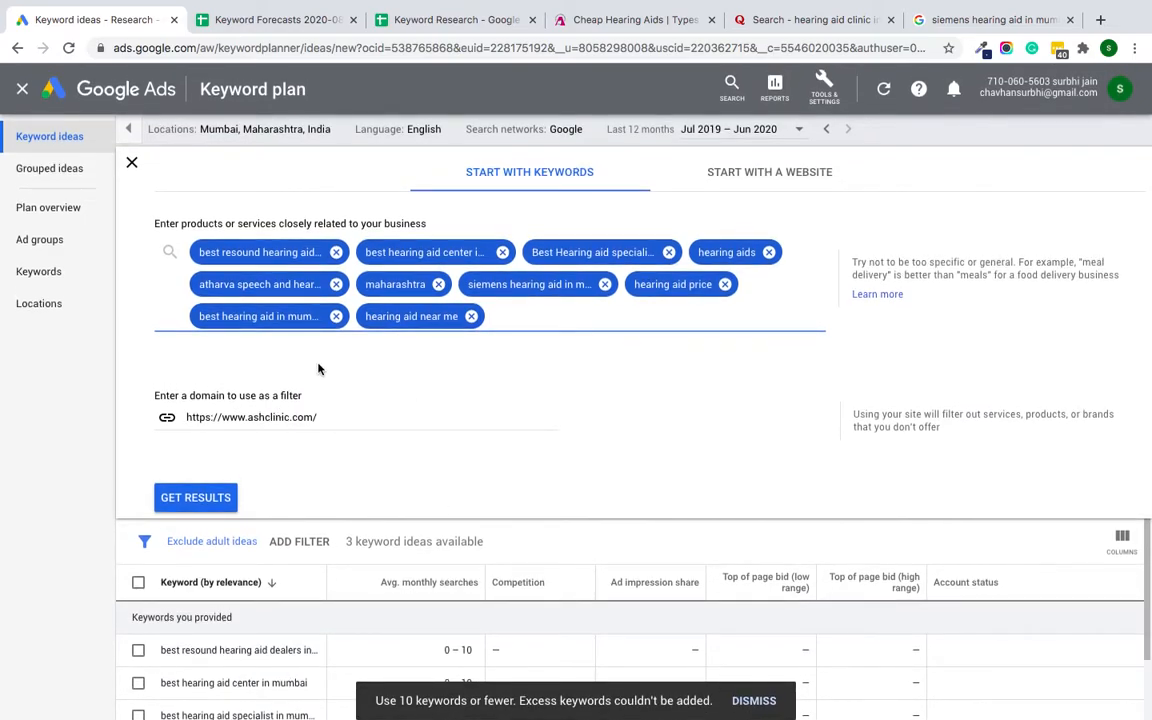
Step: Remove hearing aid near me and maharashtra from the search keywords and get results
{"action": "left_click", "coordinate": [472, 317]}
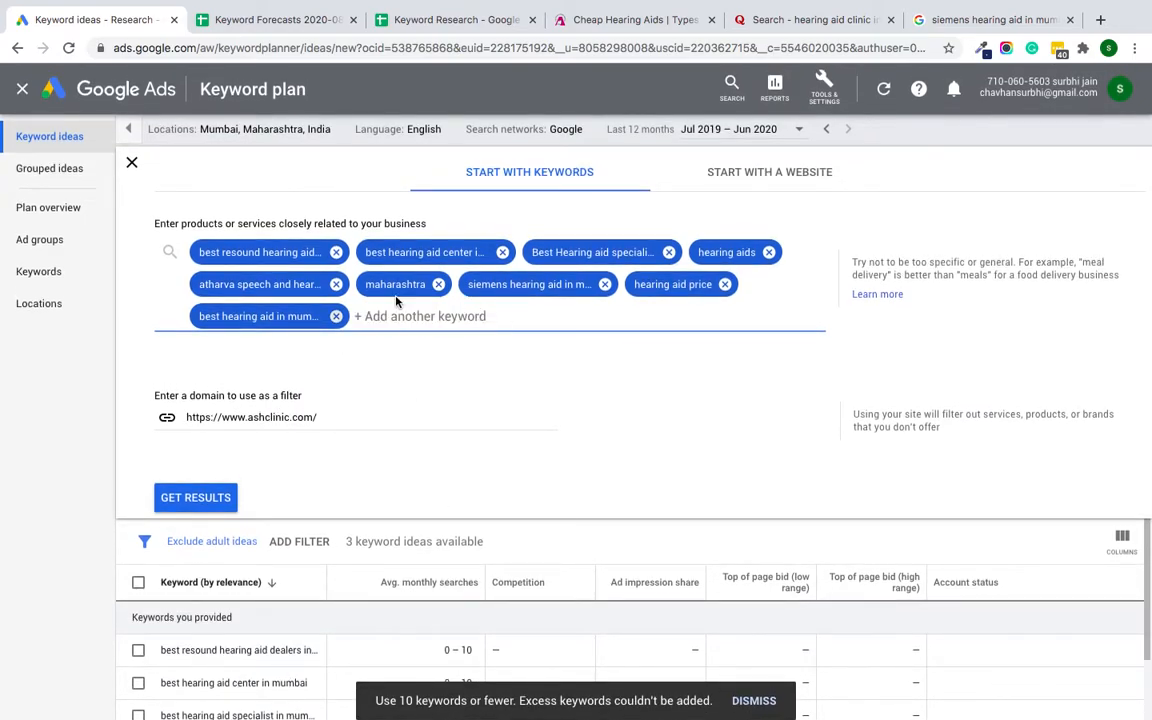
{"action": "left_click", "coordinate": [438, 284]}
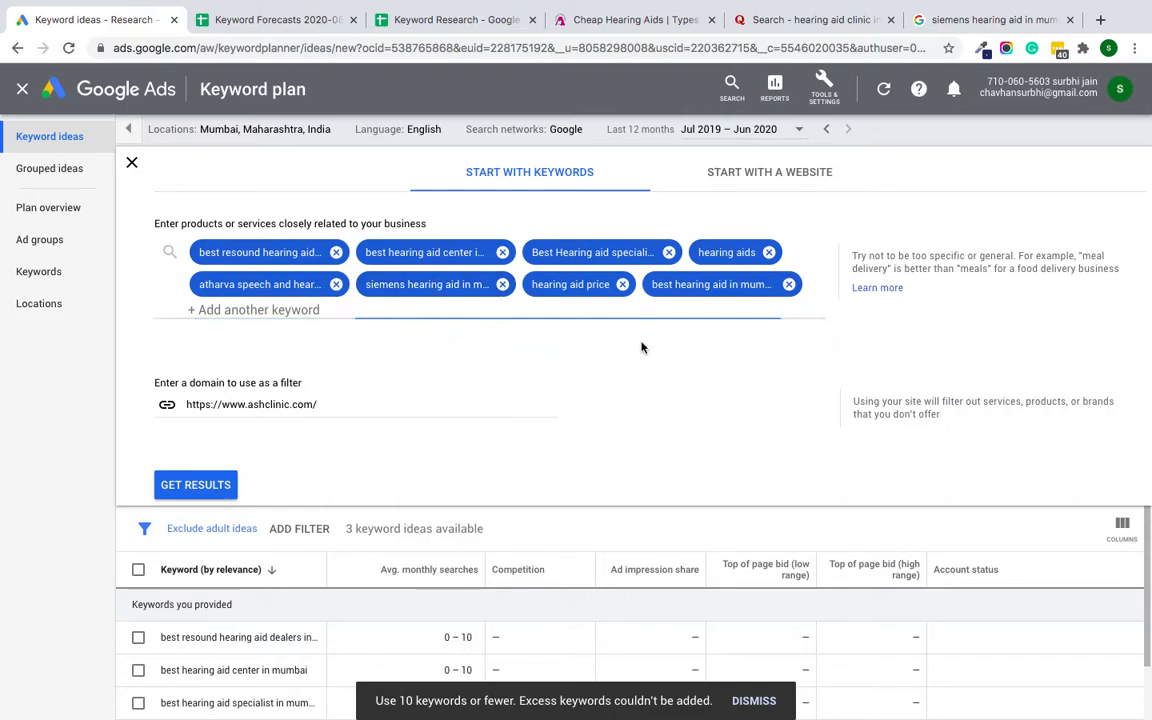
{"action": "left_click", "coordinate": [190, 486]}
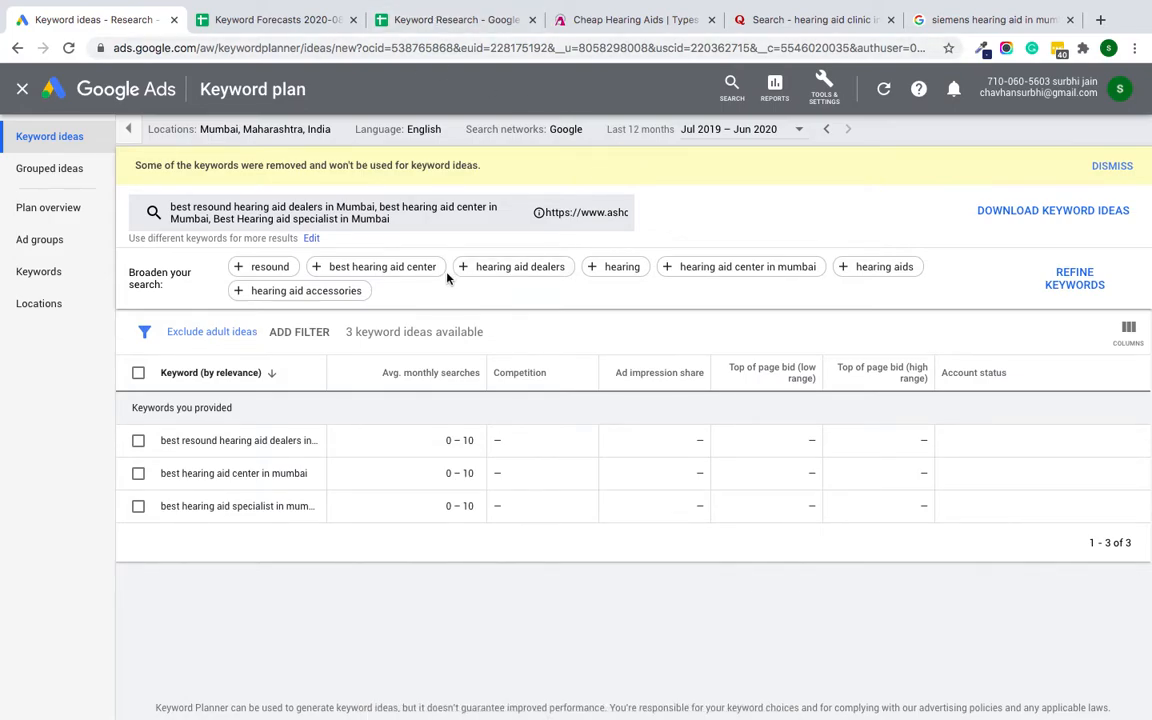
Step: Check the columns of the exported Keyword Forecasts spreadsheet and return to the keyword plan
{"action": "left_click", "coordinate": [460, 19]}
{"action": "left_click", "coordinate": [270, 19]}
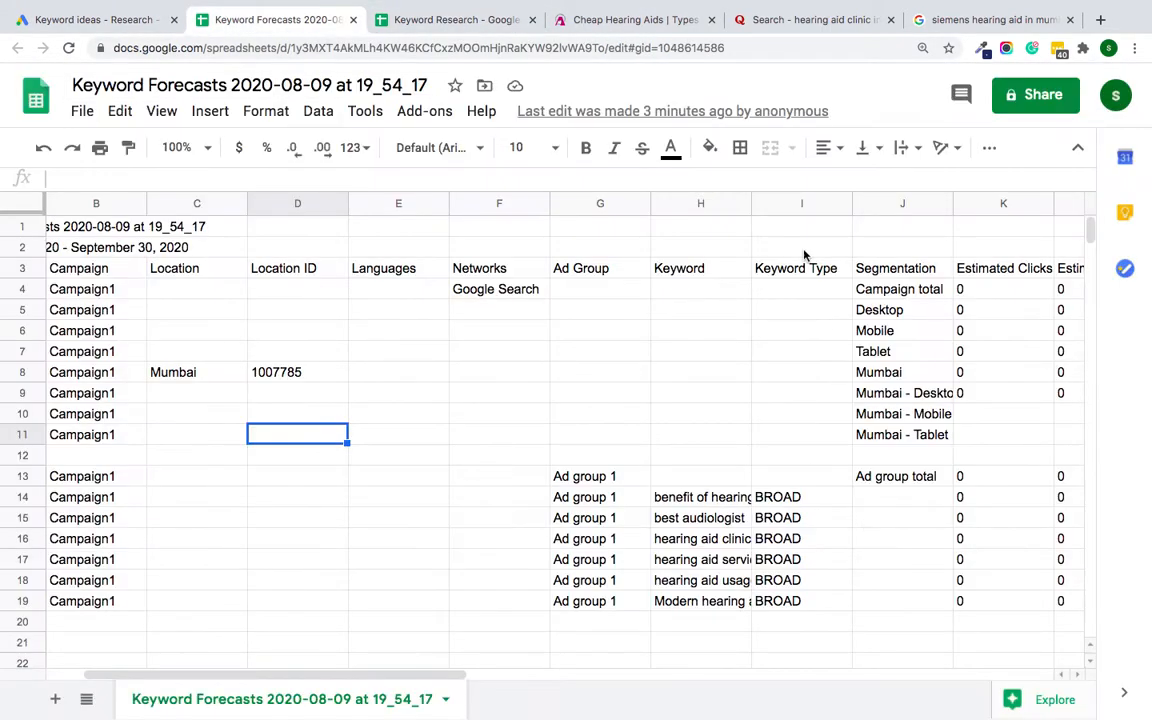
{"action": "left_click", "coordinate": [84, 20]}
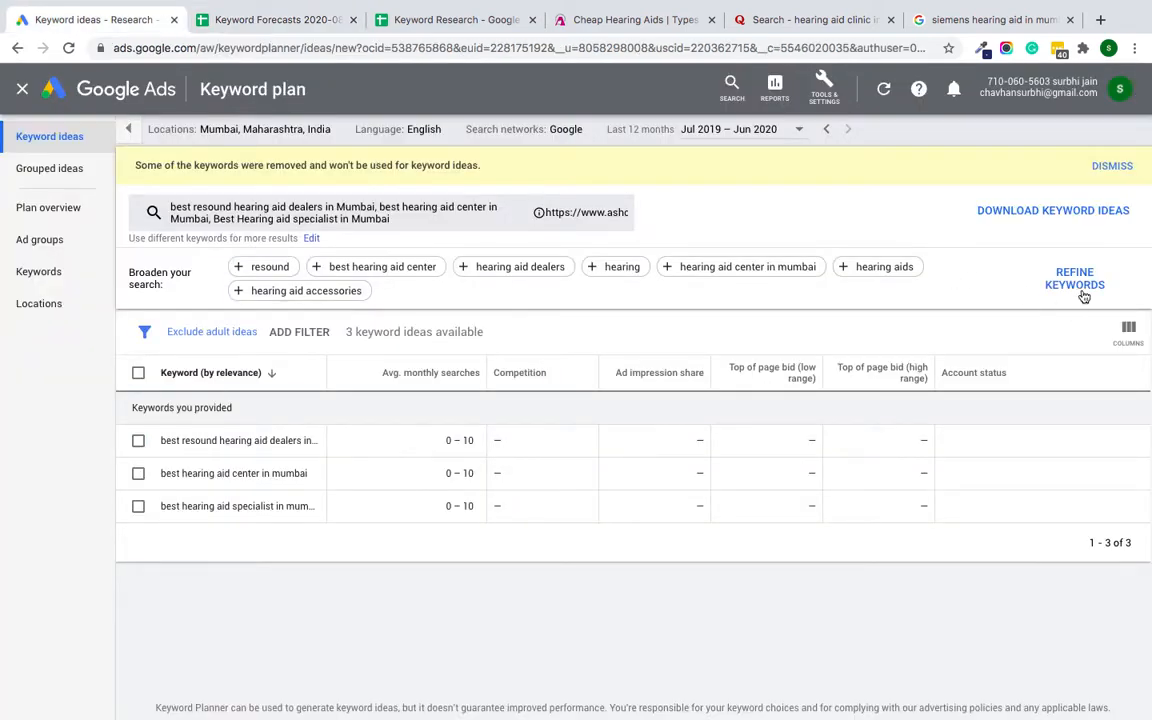
Step: Select all three keyword ideas and download them as a .csv file
{"action": "left_click", "coordinate": [1032, 210]}
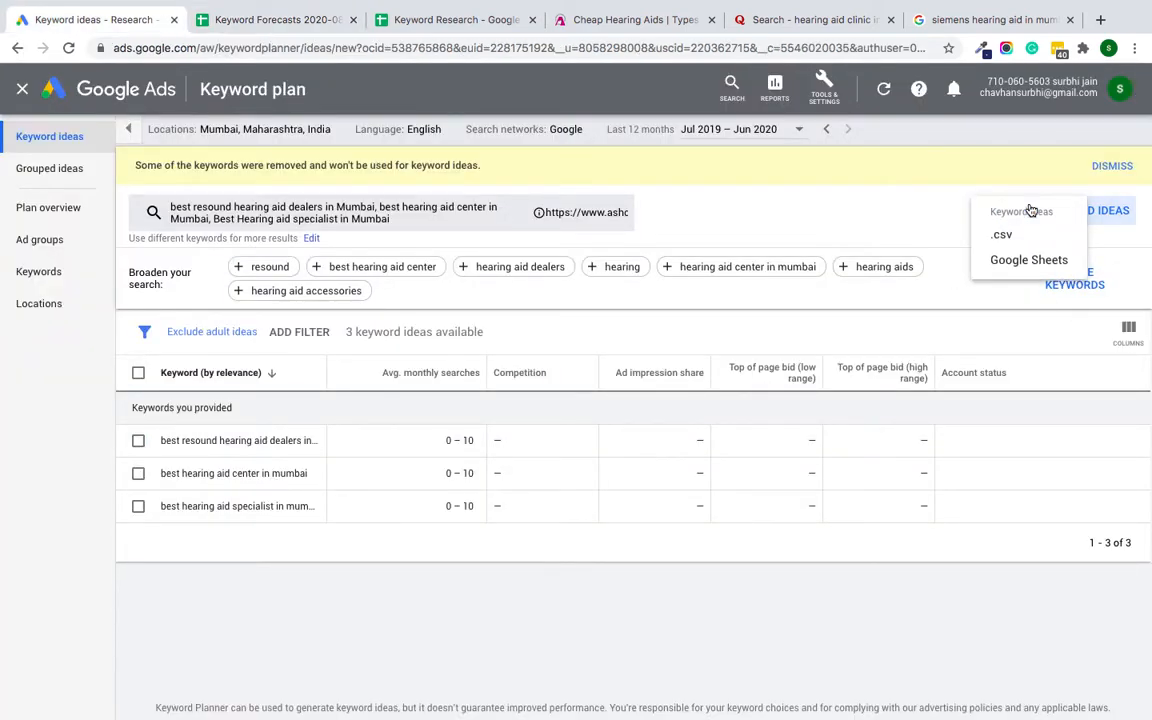
{"action": "left_click", "coordinate": [926, 200]}
{"action": "left_click", "coordinate": [138, 372]}
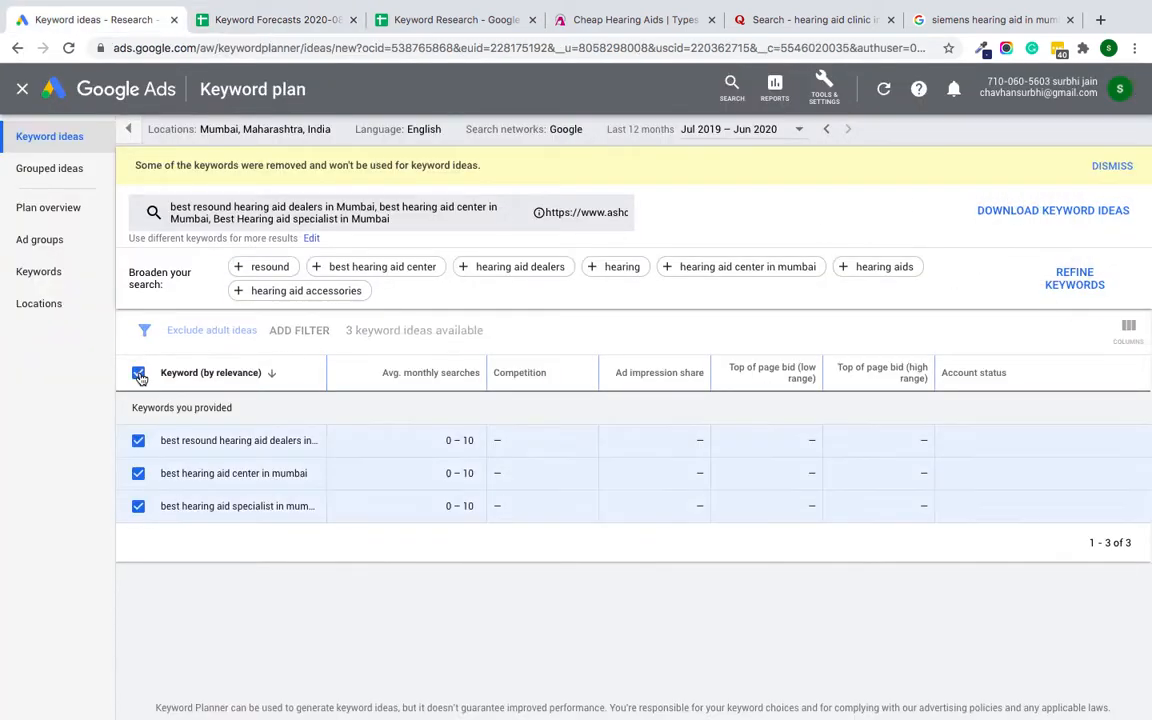
{"action": "left_click", "coordinate": [1072, 213]}
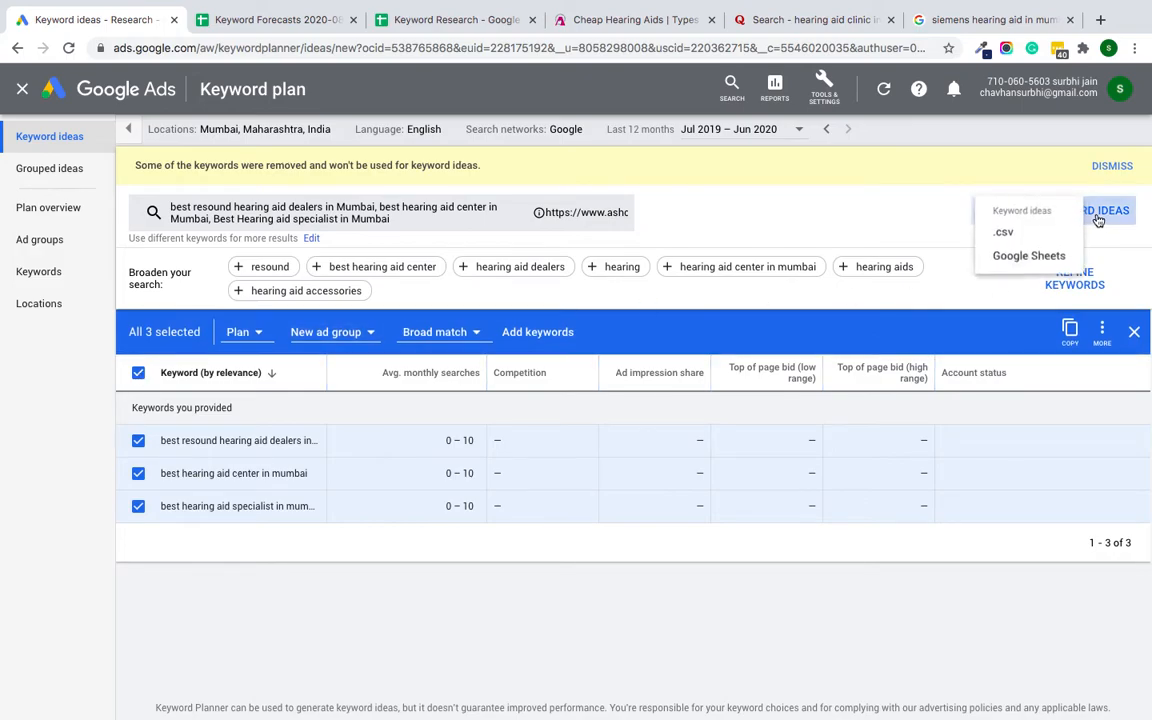
{"action": "left_click", "coordinate": [1005, 240]}
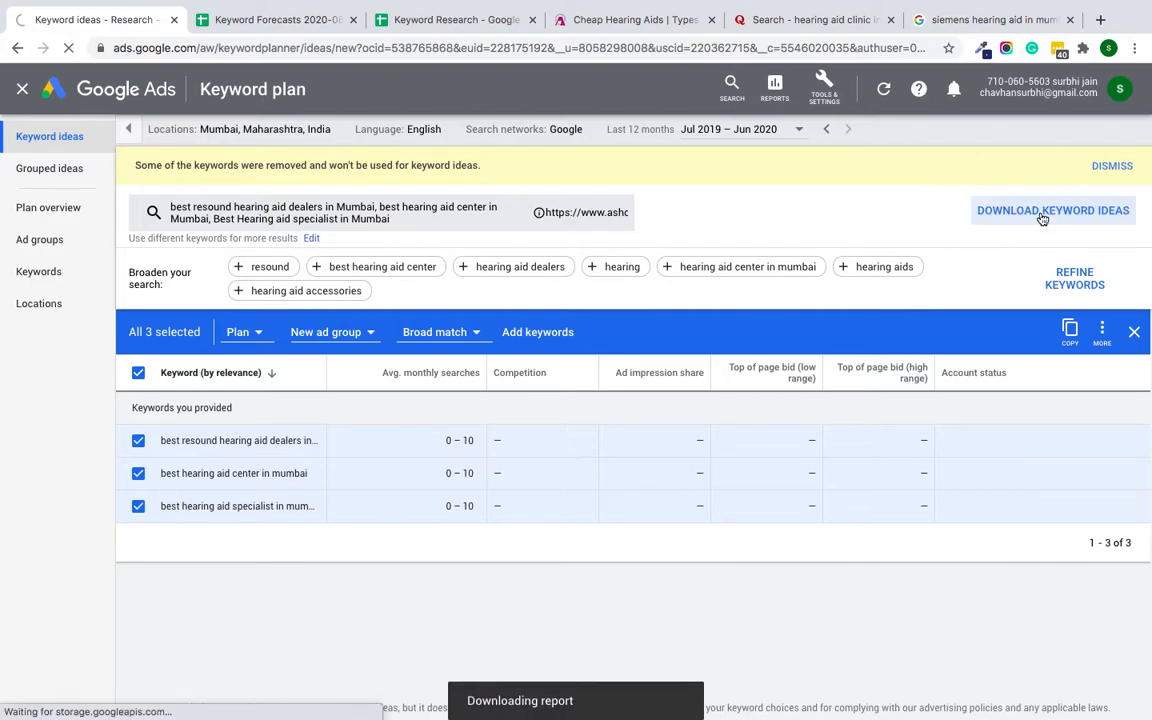
{"action": "left_click", "coordinate": [1041, 215]}
{"action": "left_click", "coordinate": [1015, 262]}
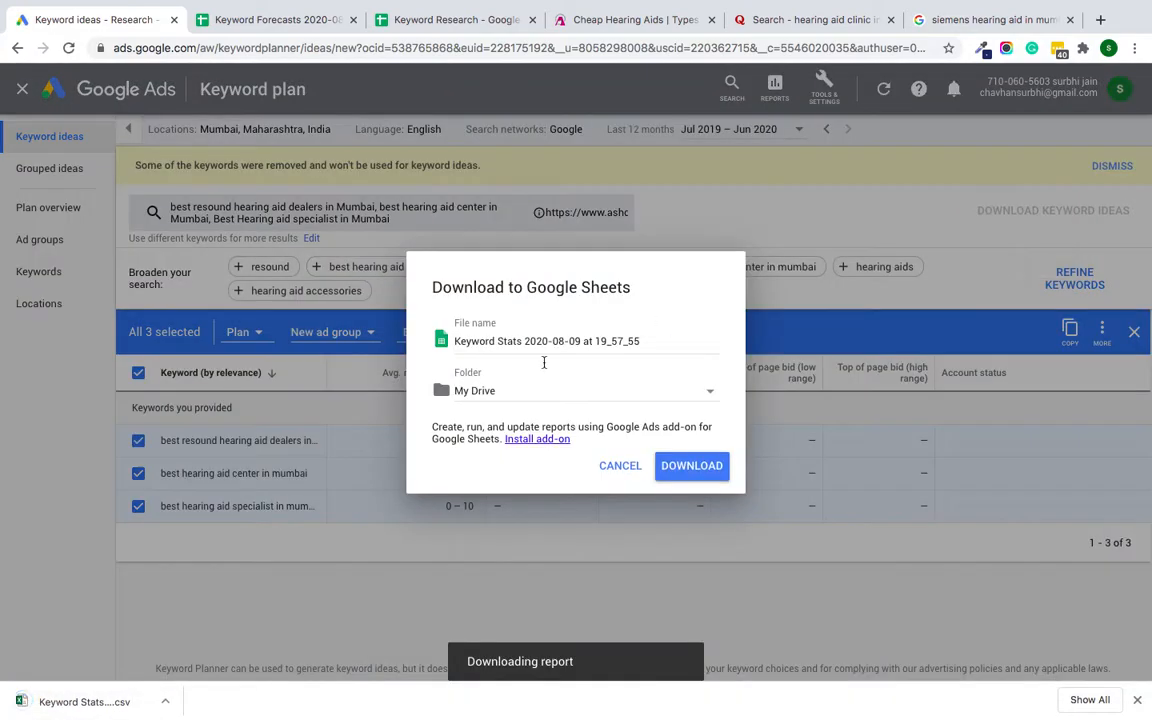
{"action": "left_click", "coordinate": [712, 399]}
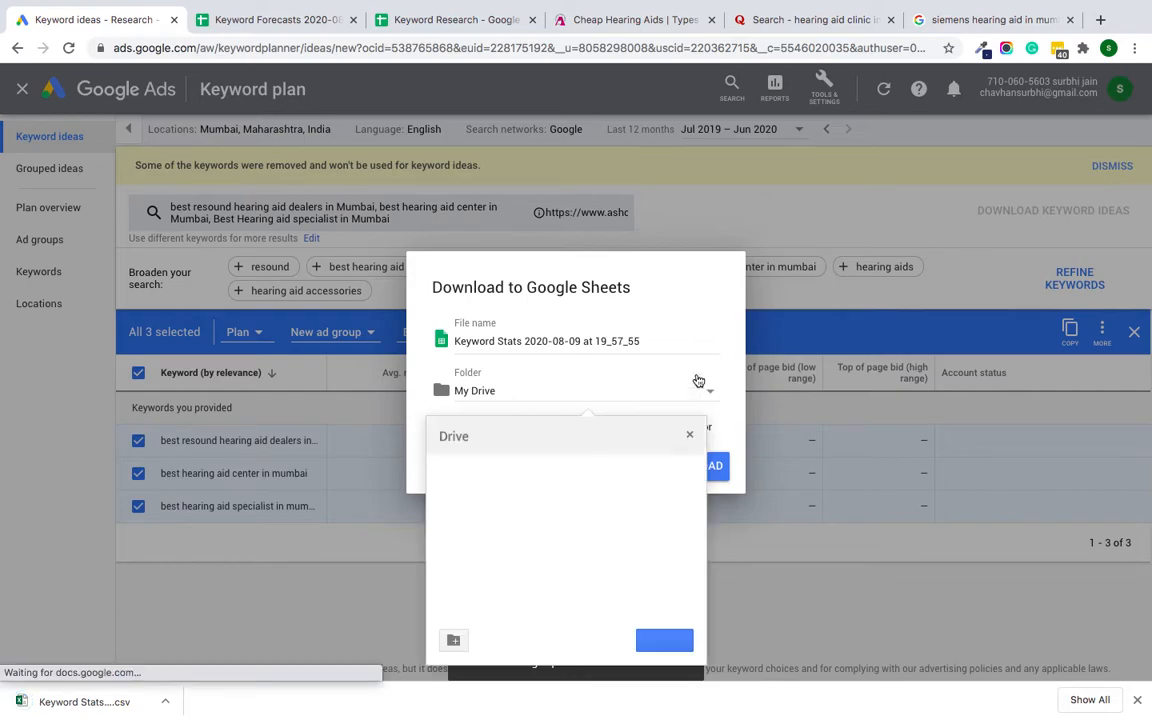
{"action": "left_click", "coordinate": [677, 343]}
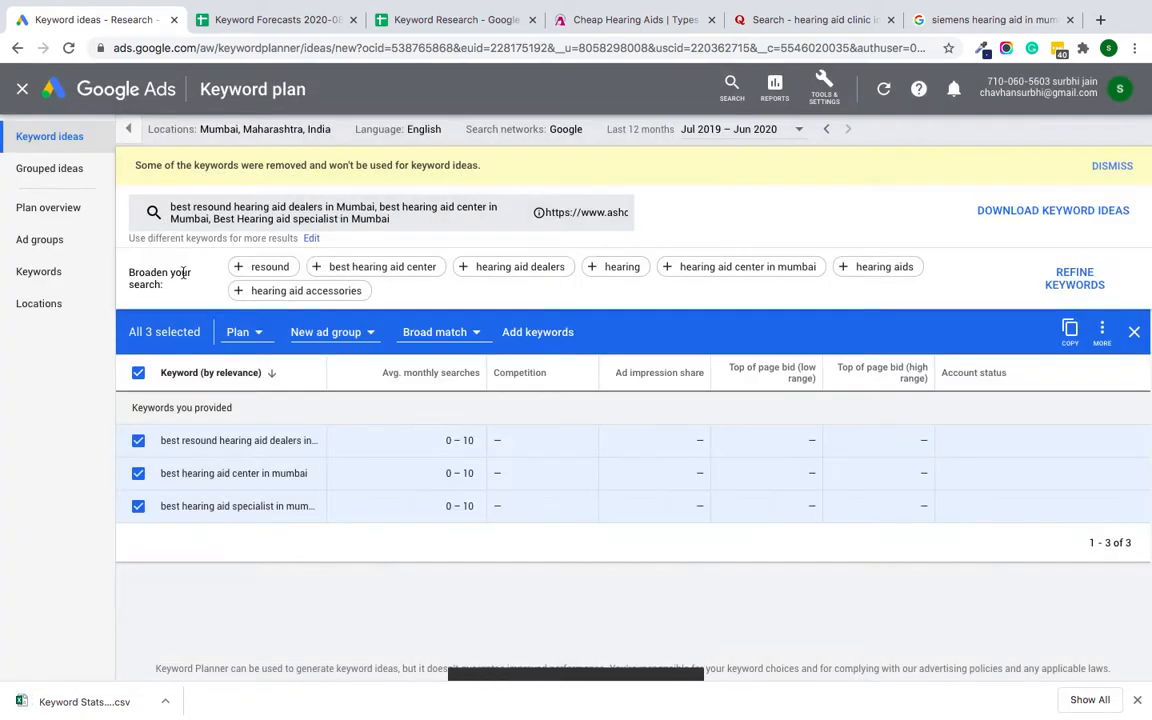
{"action": "left_click", "coordinate": [620, 465]}
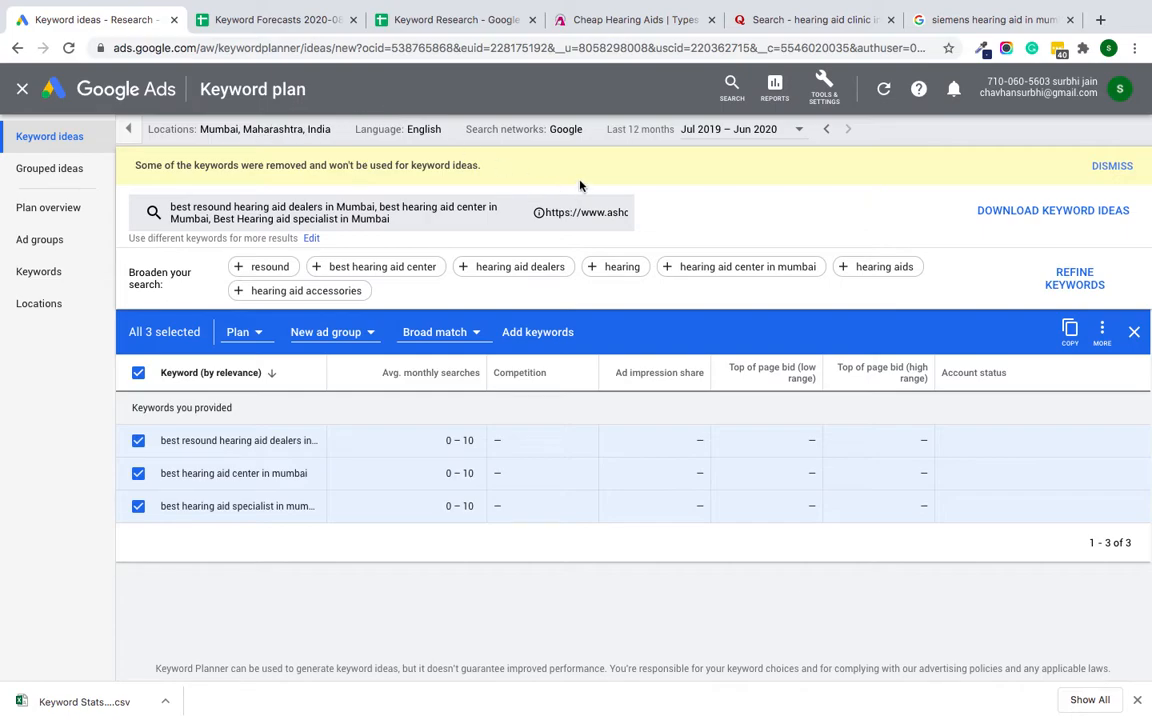
Step: Look through the ad group and keyword rows of the Keyword Forecasts spreadsheet
{"action": "left_click", "coordinate": [446, 20]}
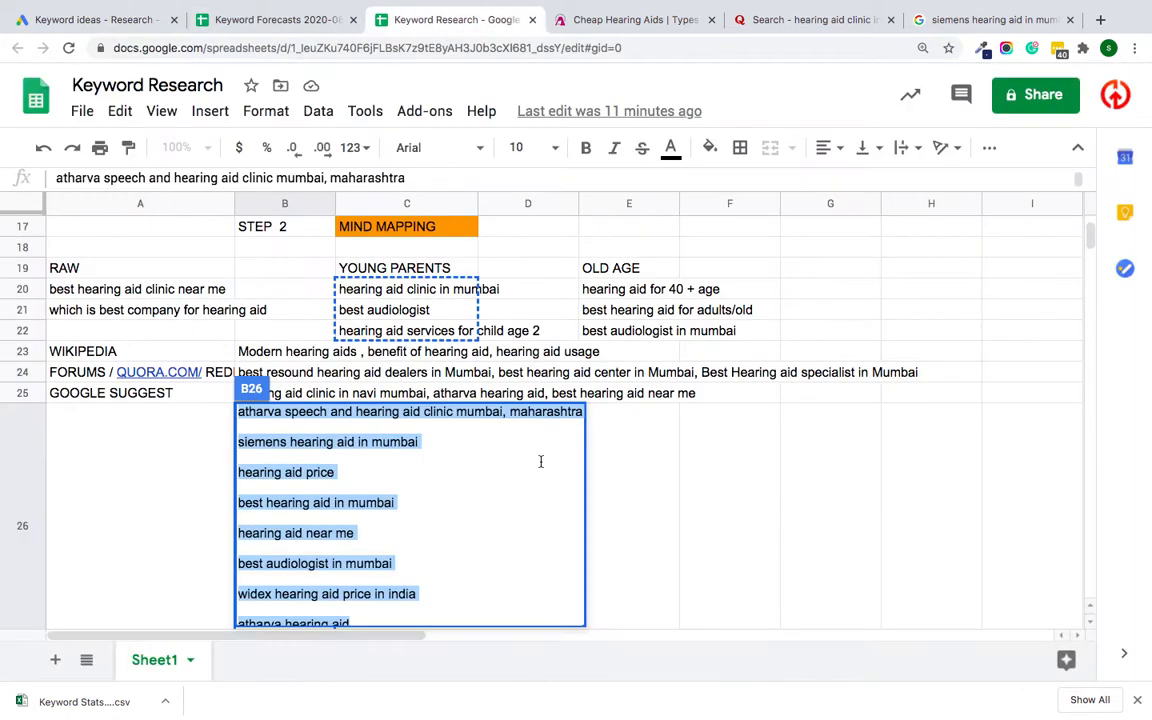
{"action": "left_click", "coordinate": [245, 22]}
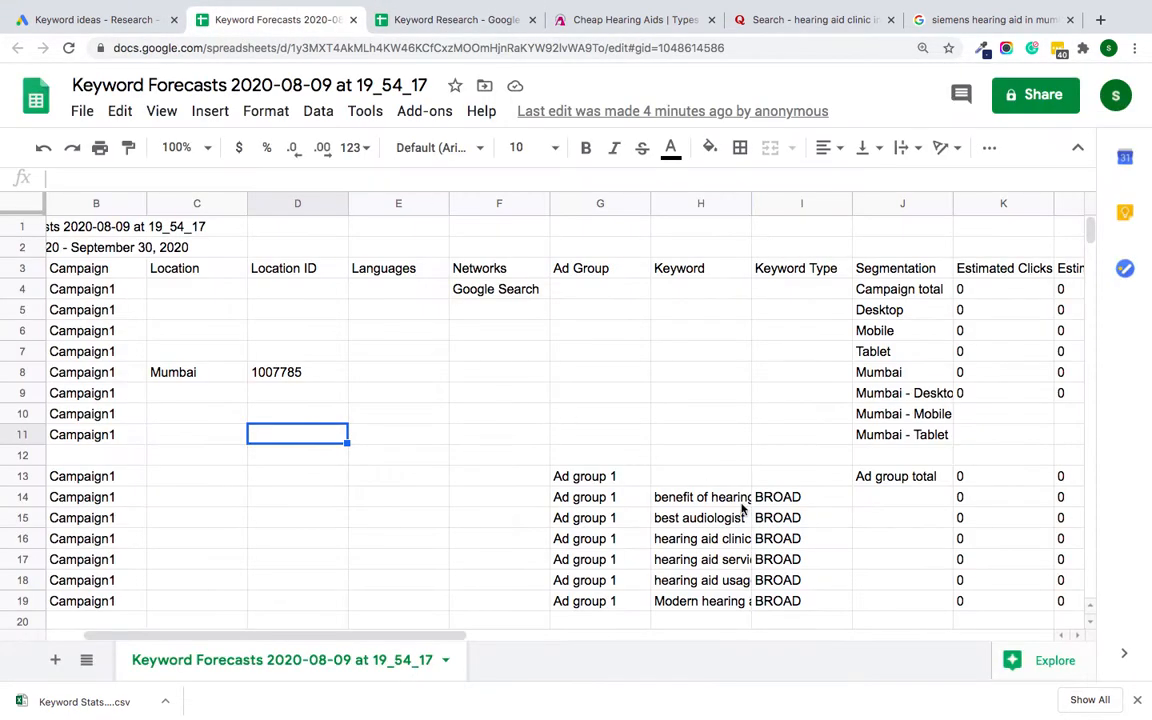
{"action": "scroll", "coordinate": [778, 533], "scroll_direction": "right", "scroll_amount": 6}
{"action": "scroll", "coordinate": [778, 533], "scroll_direction": "down", "scroll_amount": 5}
{"action": "scroll", "coordinate": [778, 533], "scroll_direction": "left", "scroll_amount": 7}
{"action": "scroll", "coordinate": [778, 533], "scroll_direction": "up", "scroll_amount": 1}
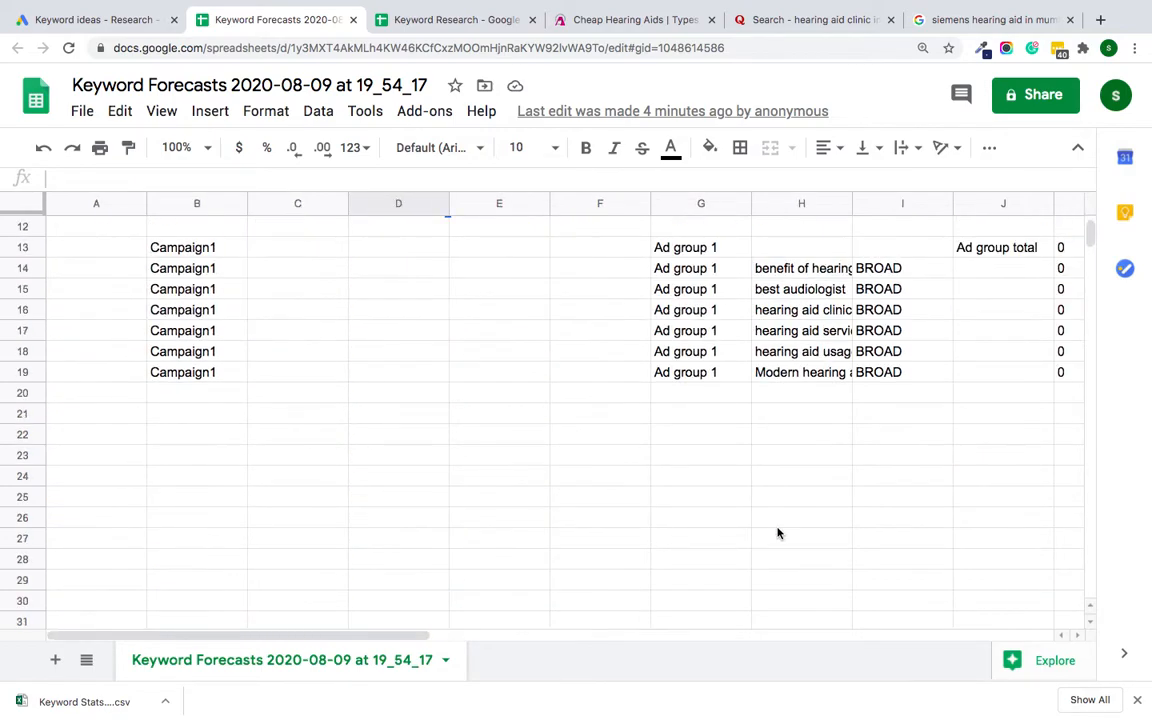
{"action": "scroll", "coordinate": [362, 411], "scroll_direction": "up", "scroll_amount": 4}
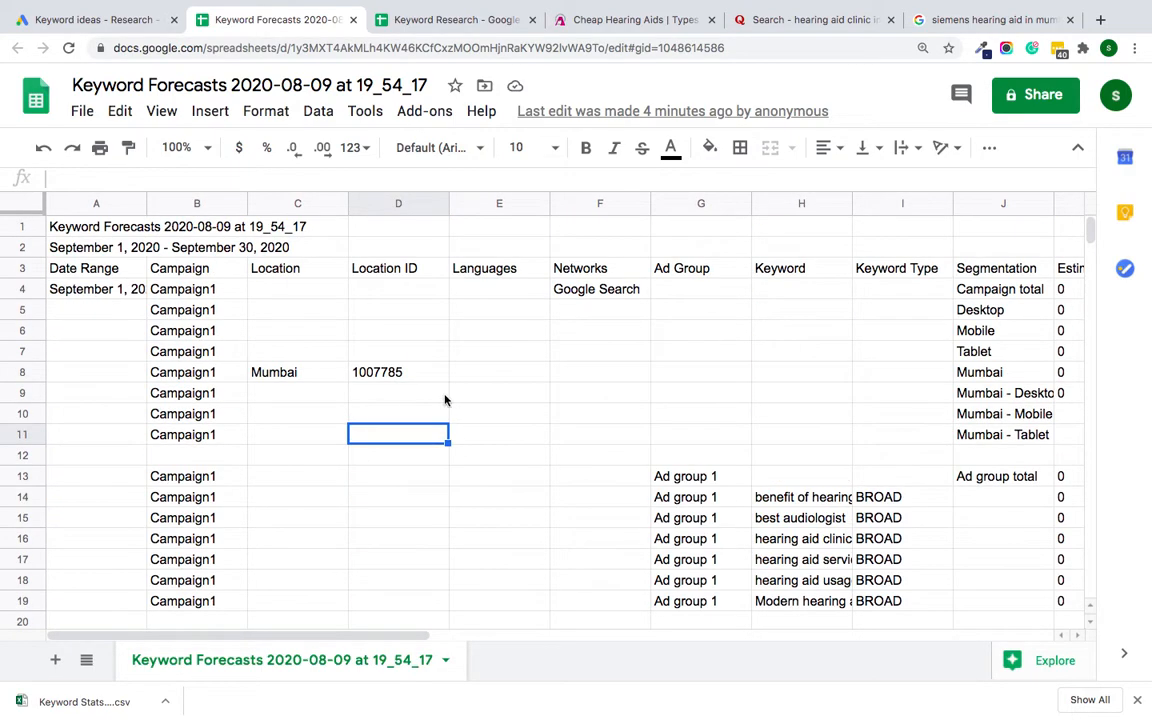
Step: Dismiss the removed-keywords notice in the keyword plan and add the three selected keywords to the plan
{"action": "left_click", "coordinate": [112, 20]}
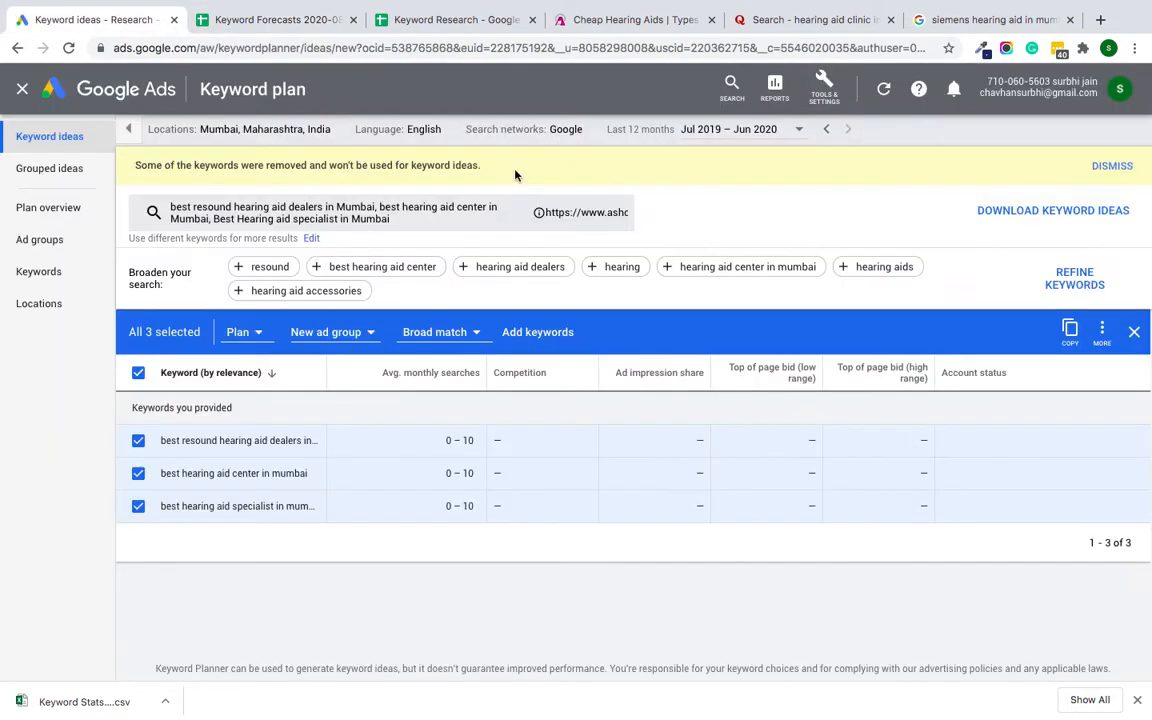
{"action": "left_click", "coordinate": [1112, 166]}
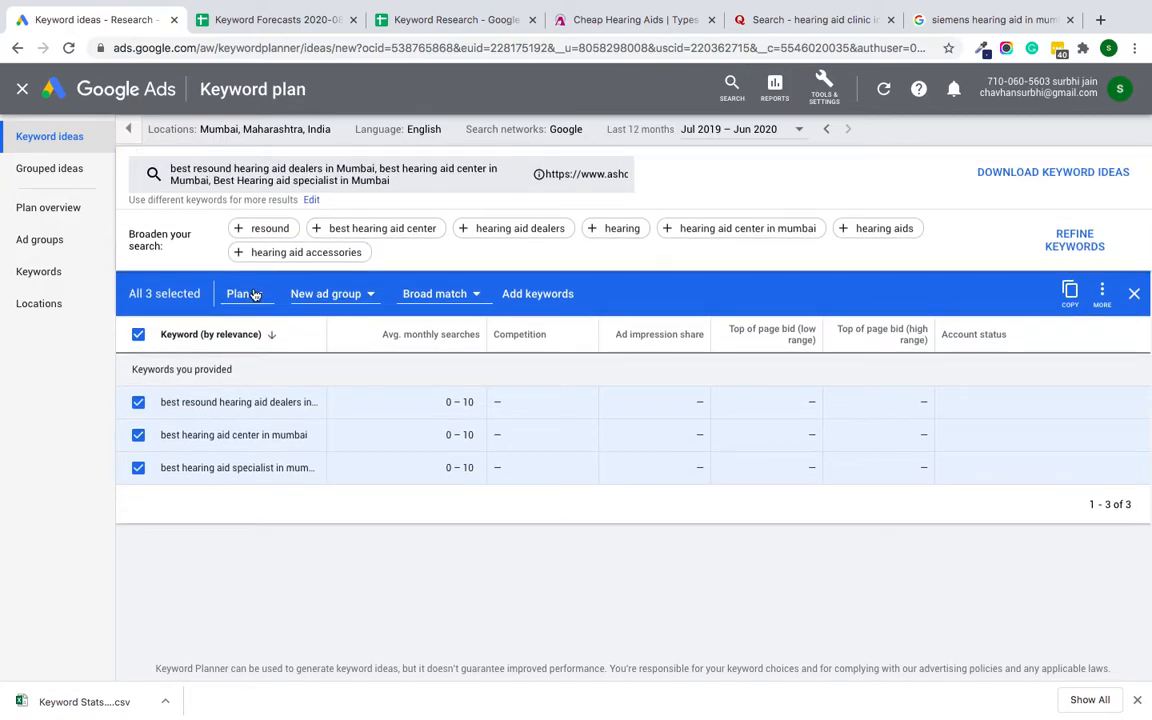
{"action": "left_click", "coordinate": [553, 293]}
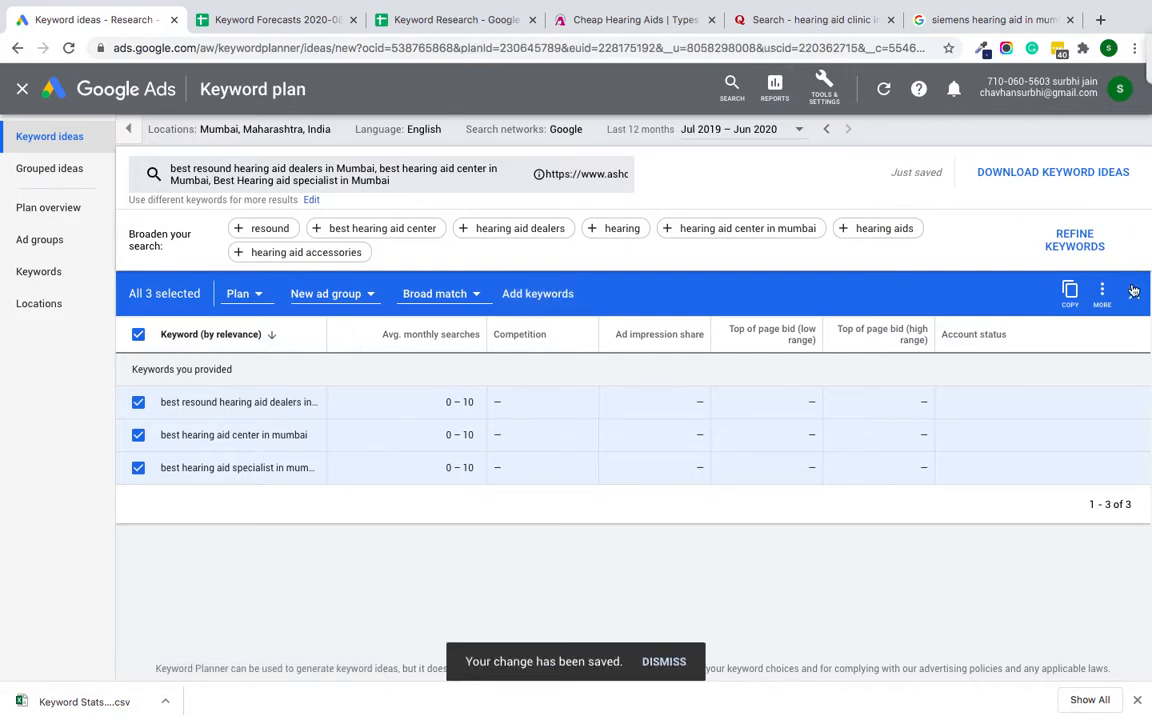
Step: Download the keyword ideas as a .csv file with the keywords included in the plan
{"action": "left_click", "coordinate": [1007, 180]}
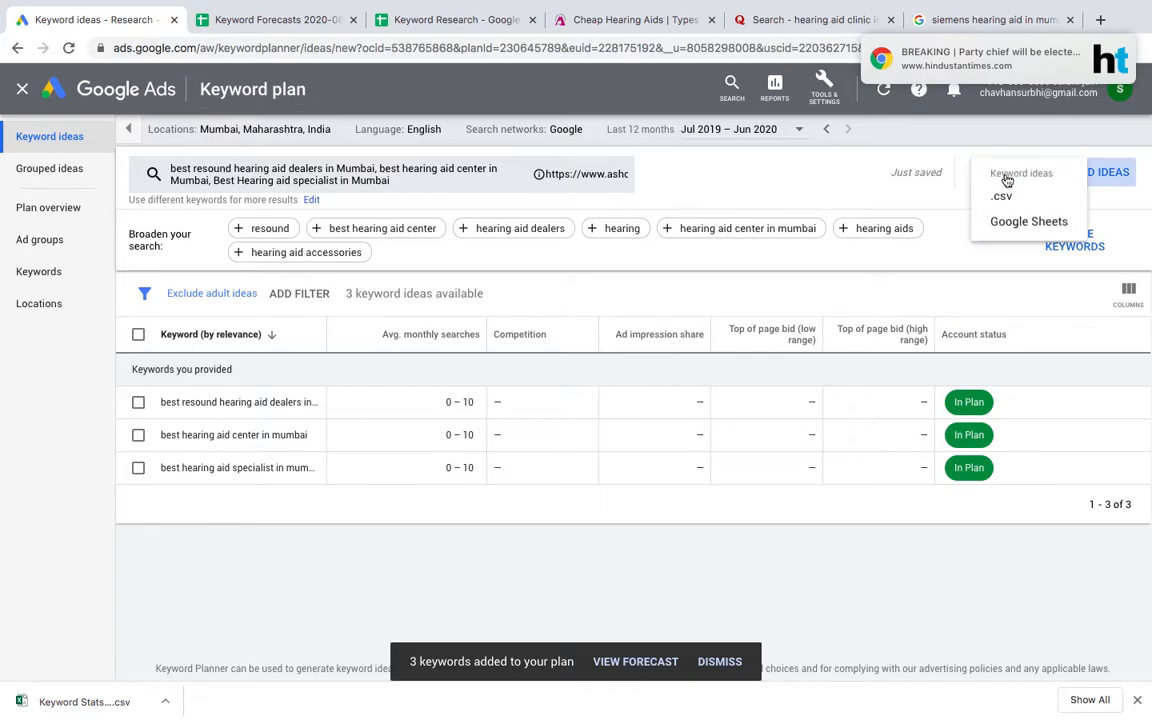
{"action": "left_click", "coordinate": [1001, 196]}
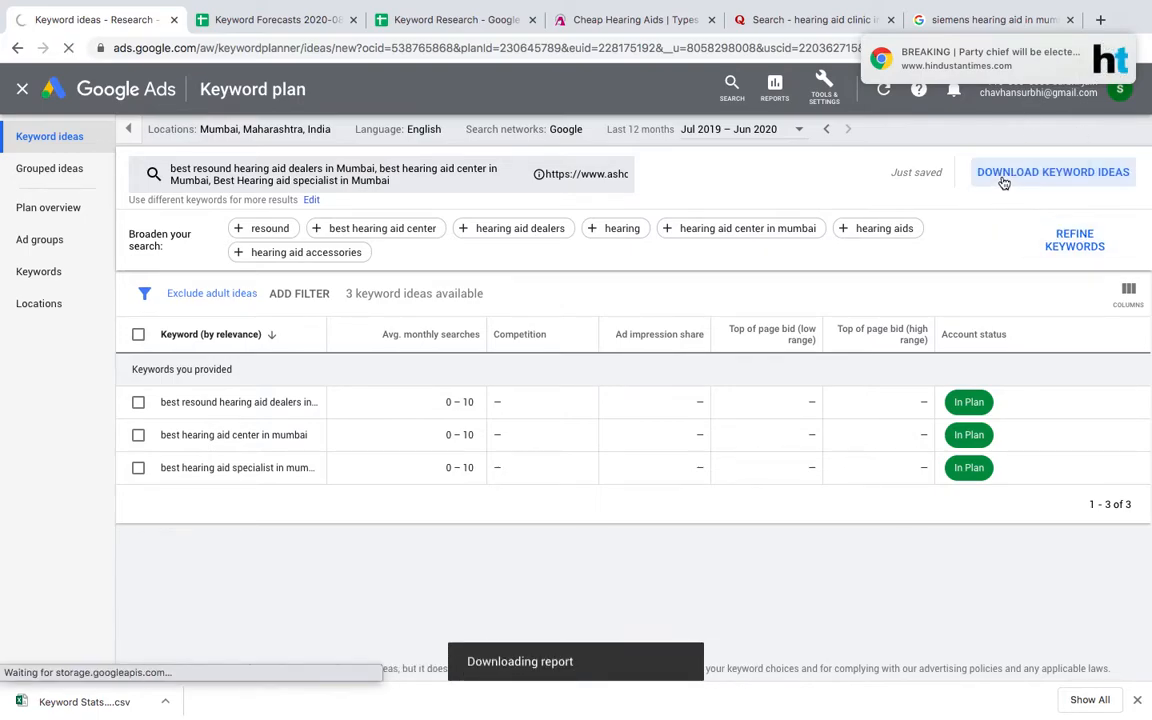
{"action": "left_click", "coordinate": [1003, 183]}
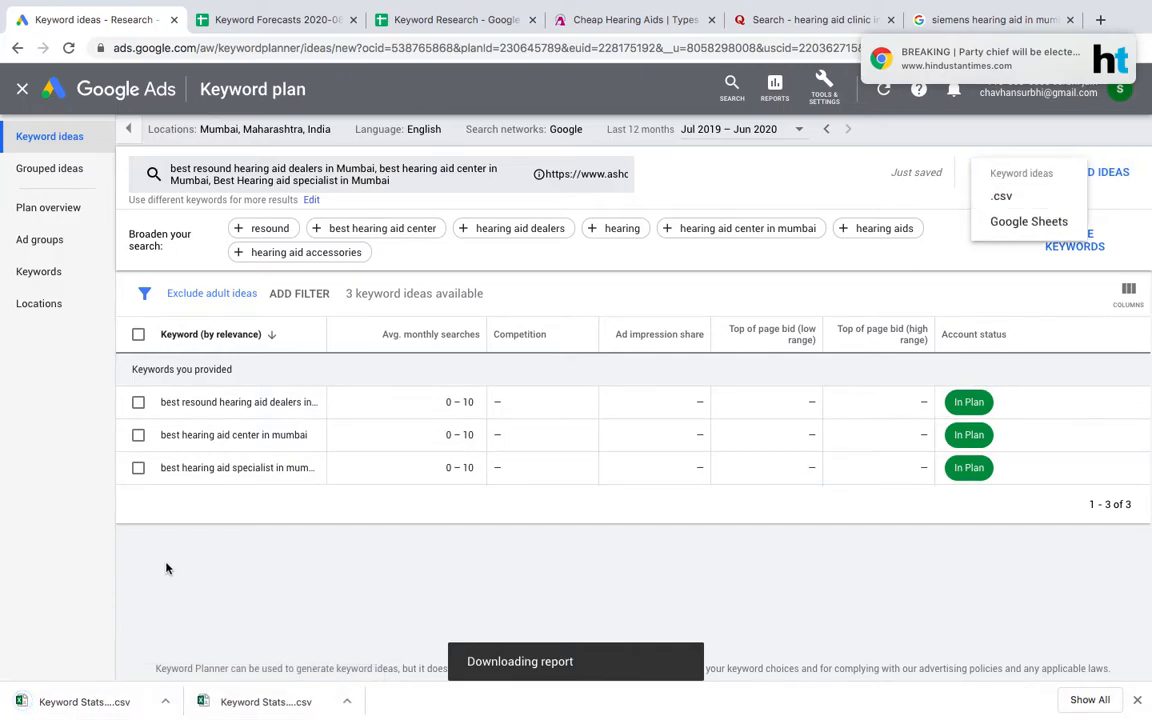
Step: Open the downloaded Keyword Stats file in Excel to review its keyword data and return to the keyword plan
{"action": "left_click", "coordinate": [84, 701]}
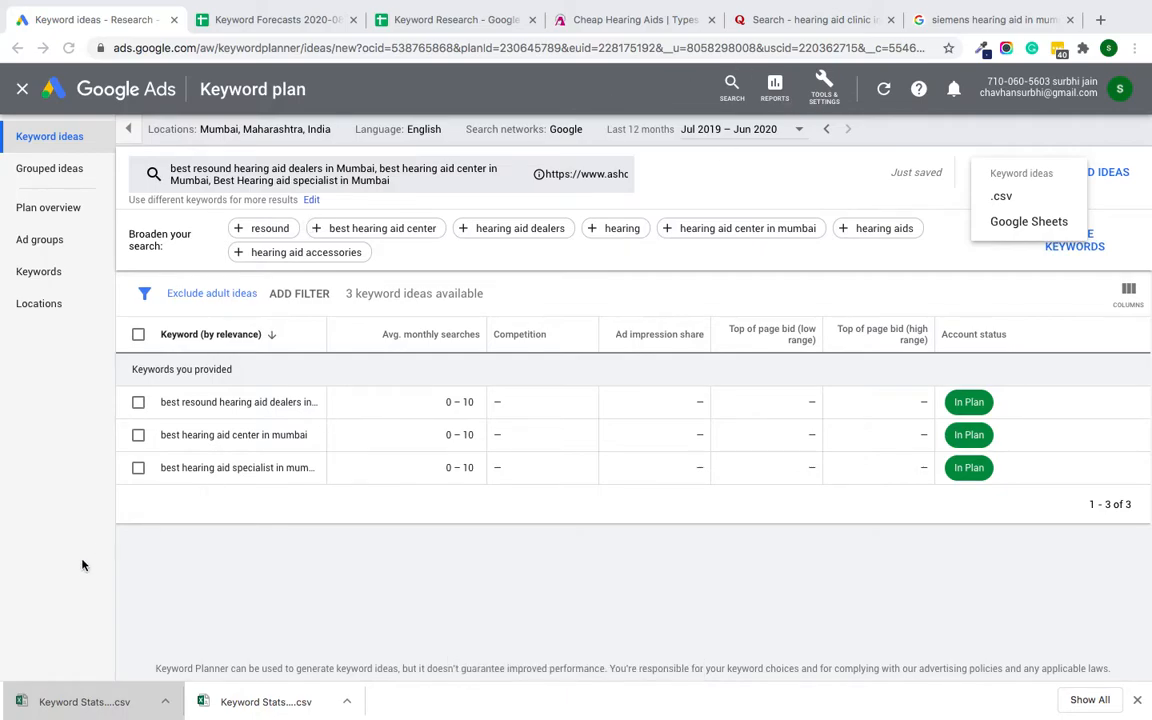
{"action": "left_click", "coordinate": [90, 701]}
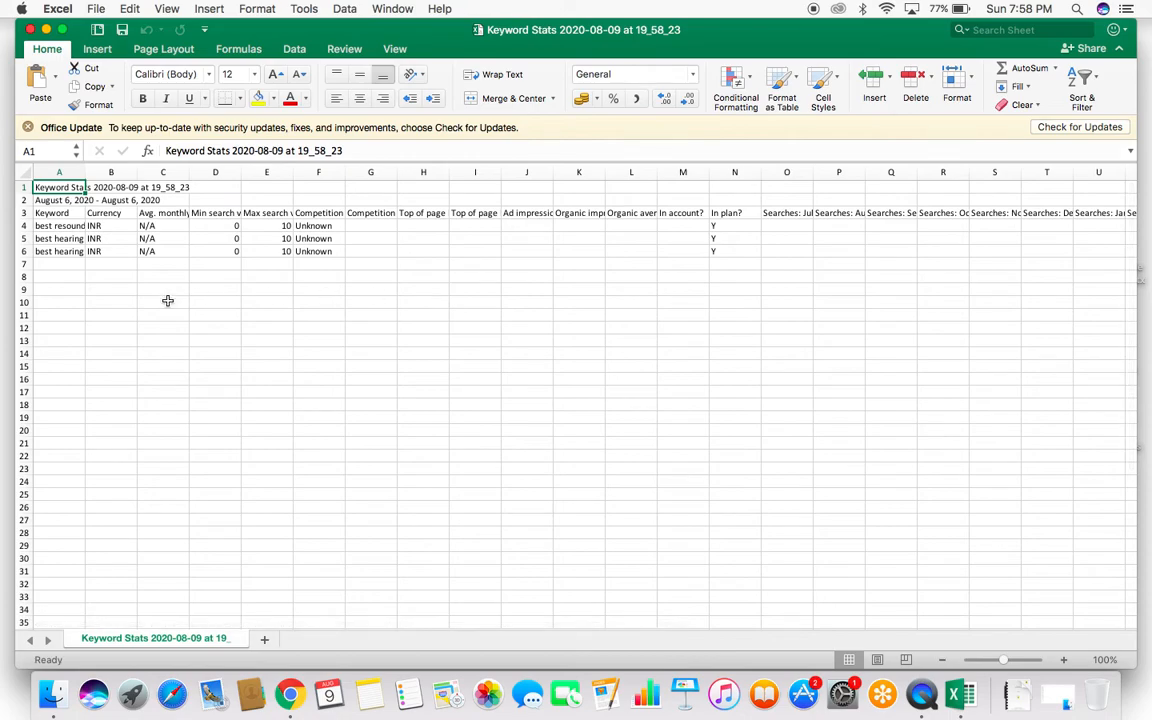
{"action": "key", "text": "ctrl+Right"}
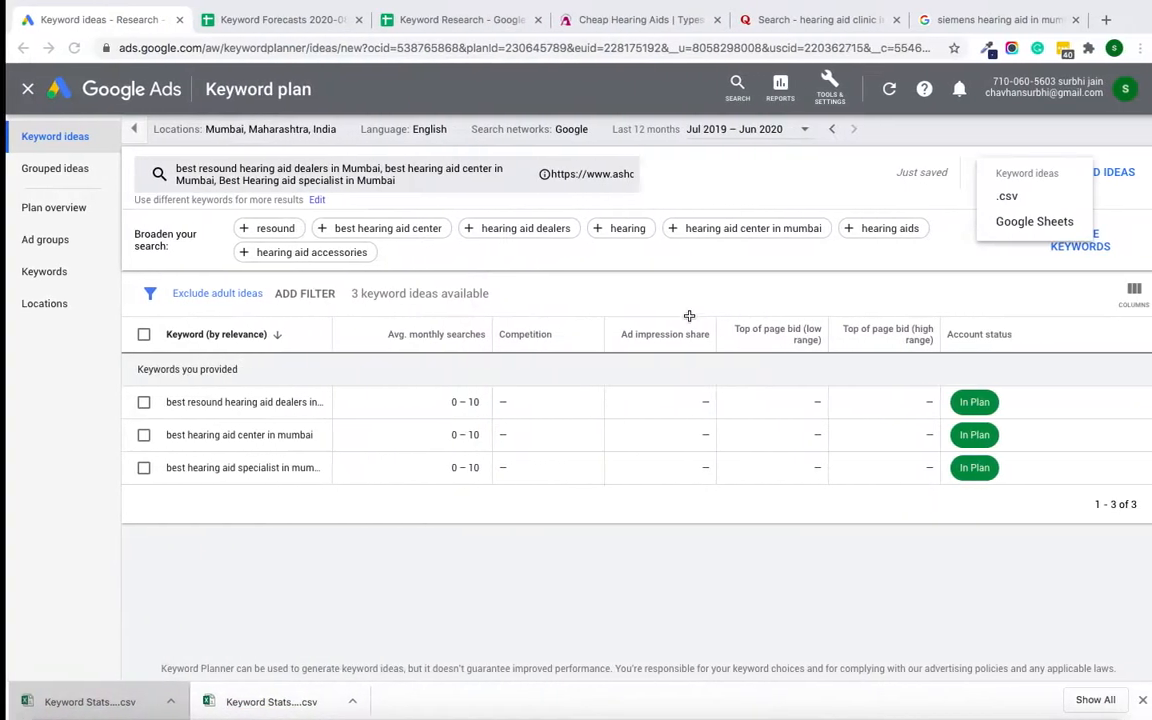
Step: Review the search volume and competition values of the Keyword Stats file in Excel
{"action": "left_click", "coordinate": [848, 155]}
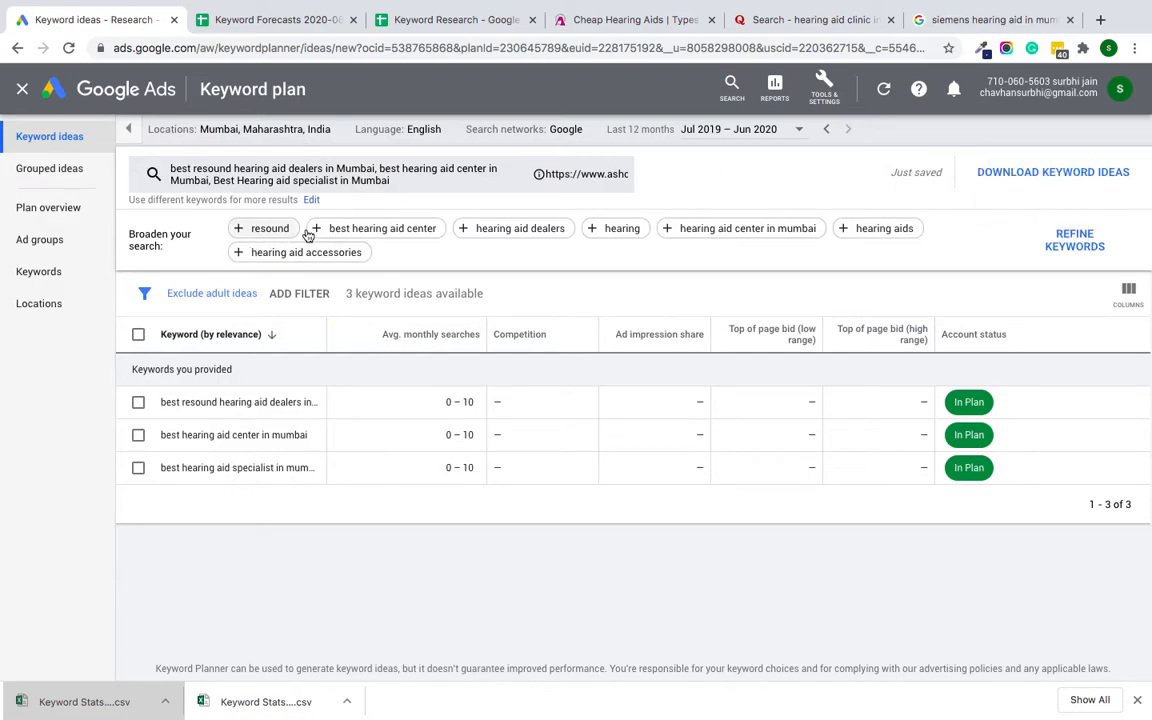
{"action": "key", "text": "ctrl+Left"}
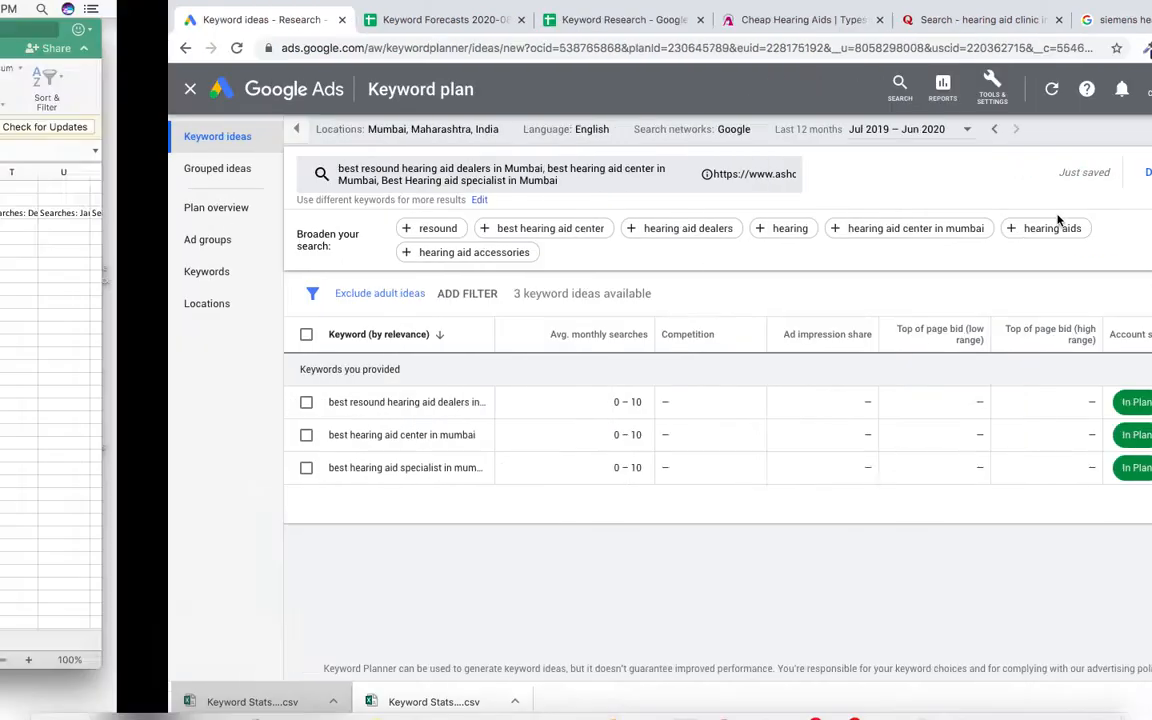
{"action": "scroll", "coordinate": [198, 220], "scroll_direction": "up", "scroll_amount": 5}
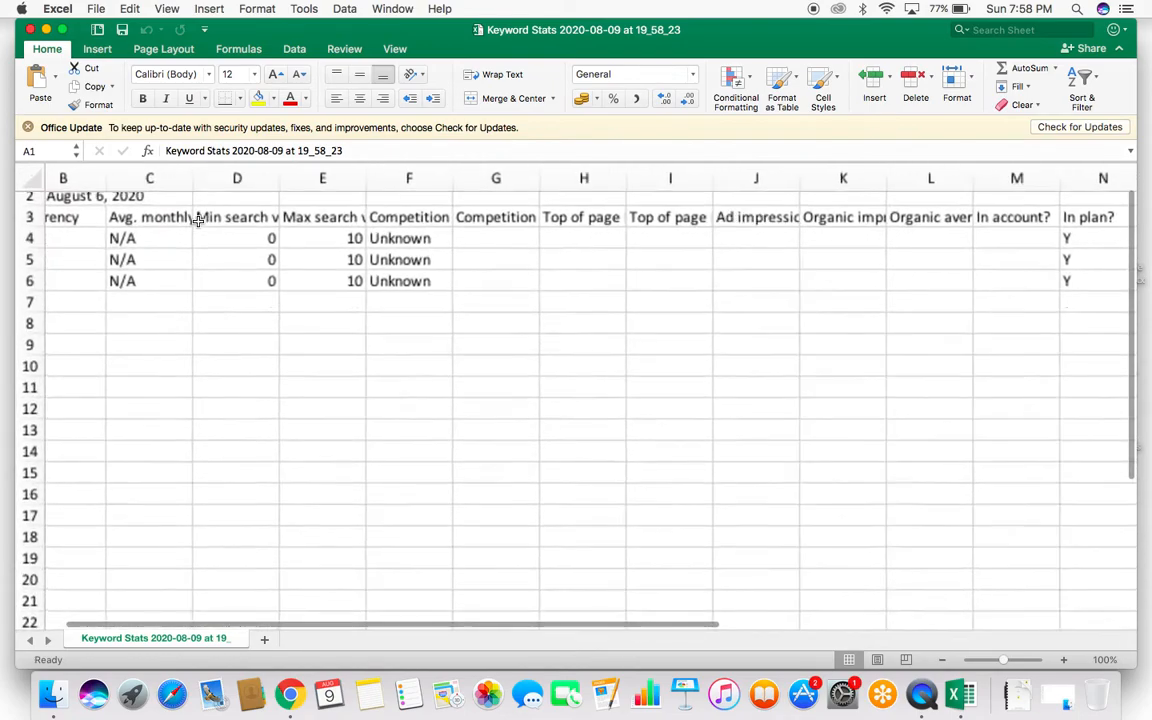
{"action": "scroll", "coordinate": [335, 325], "scroll_direction": "left", "scroll_amount": 3}
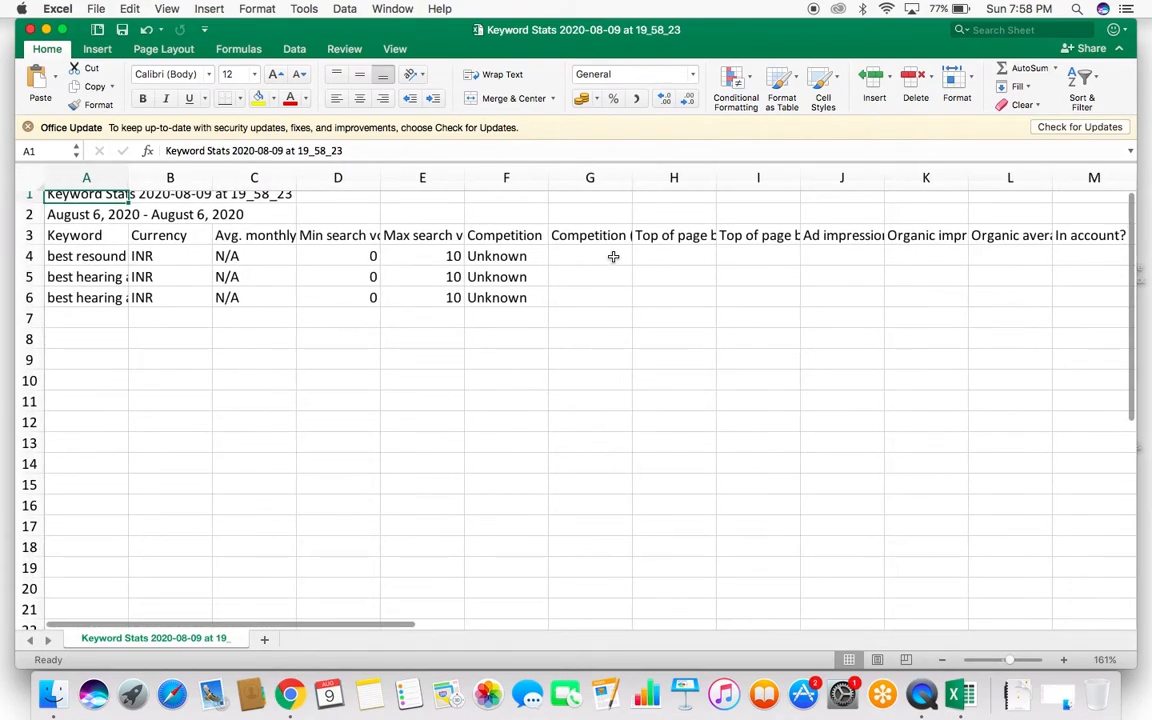
{"action": "left_click", "coordinate": [613, 257]}
{"action": "left_click", "coordinate": [390, 256]}
{"action": "left_click", "coordinate": [347, 256]}
{"action": "left_click", "coordinate": [442, 256]}
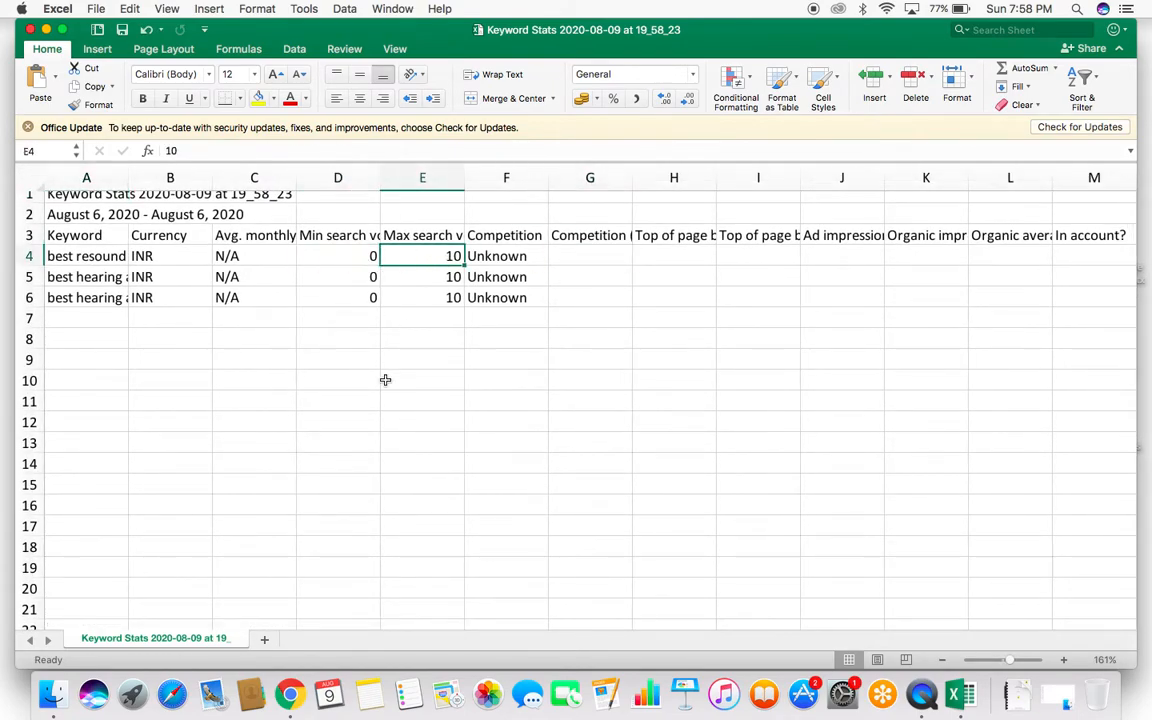
Step: Back in Google Ads, leave the plan and discover new keywords for "best hearing aid", "hearing aid clinic" and "hearing aid mumbai"
{"action": "key", "text": "ctrl+Right"}
{"action": "left_click", "coordinate": [22, 90]}
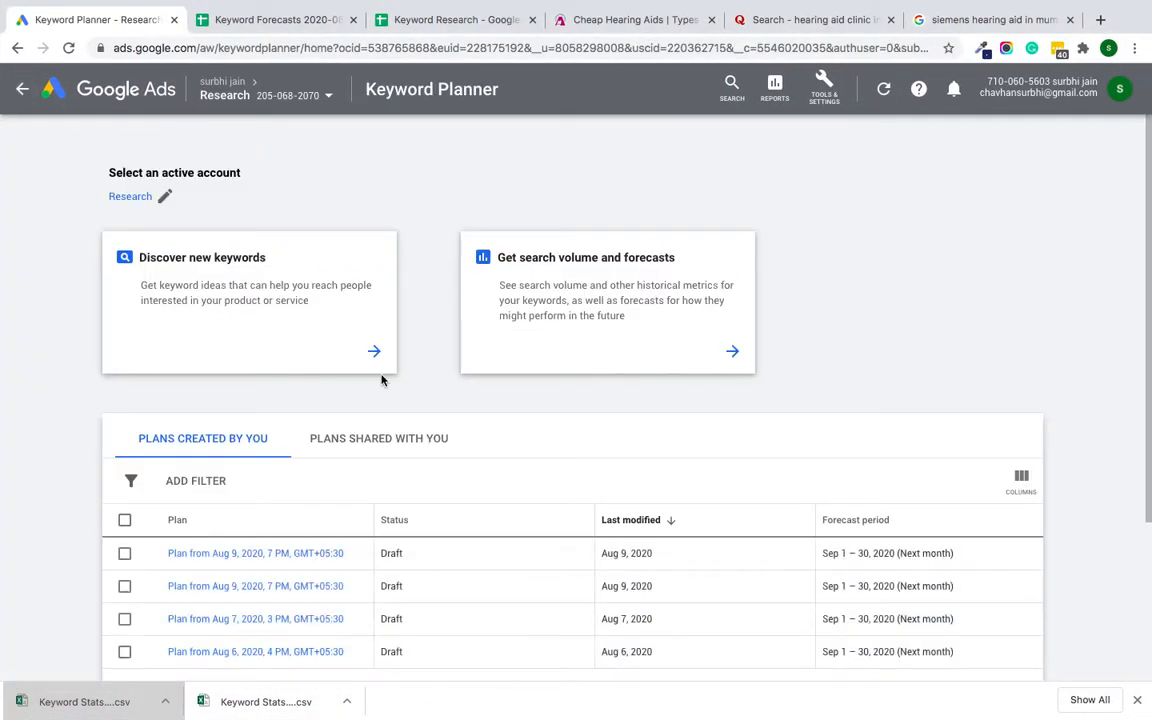
{"action": "left_click", "coordinate": [207, 285]}
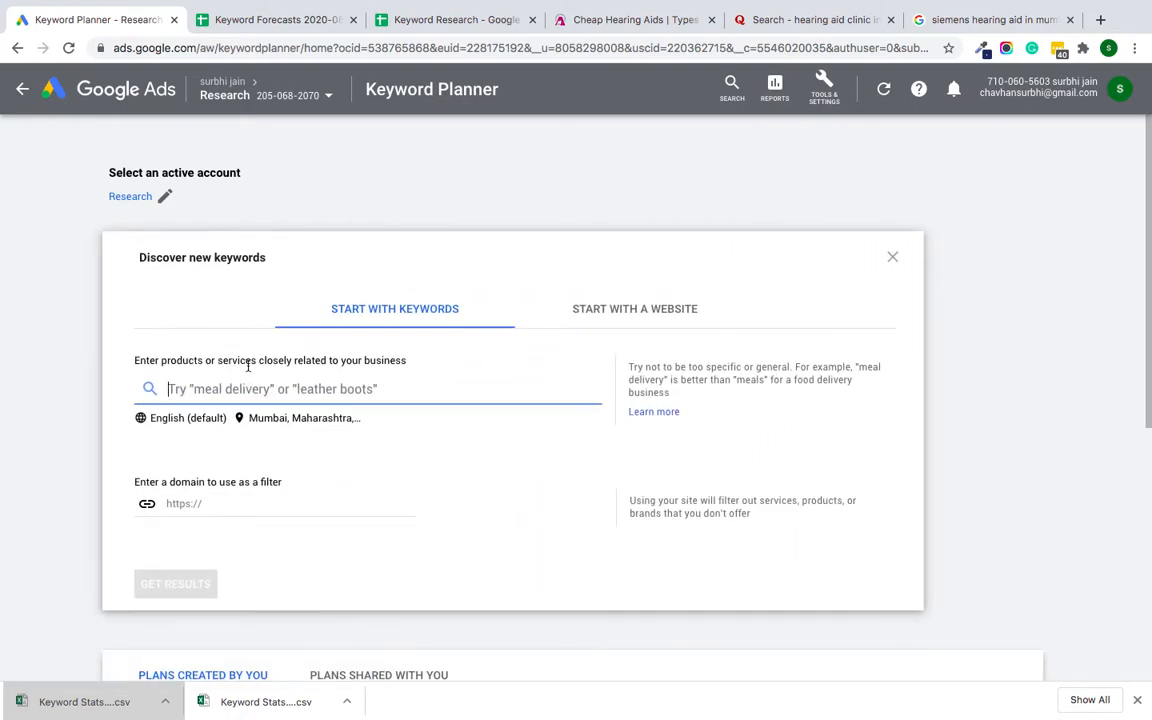
{"action": "type", "text": "best h"}
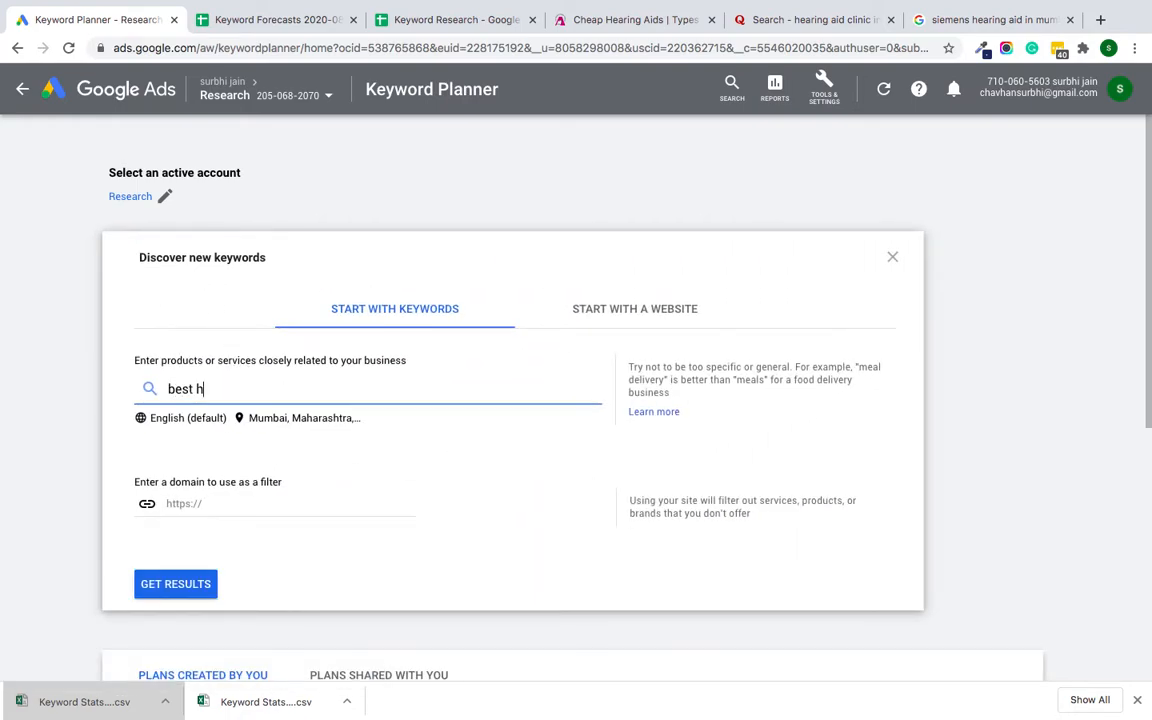
{"action": "type", "text": "earing aid"}
{"action": "key", "text": "Return"}
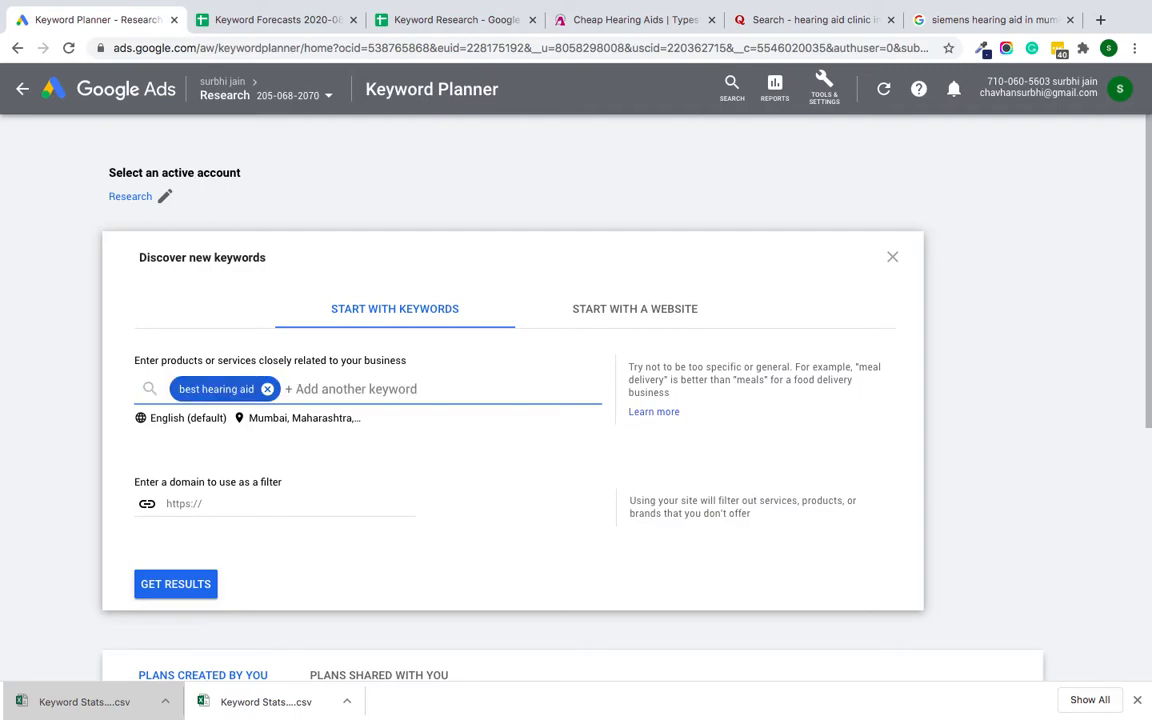
{"action": "type", "text": "hearing aid"}
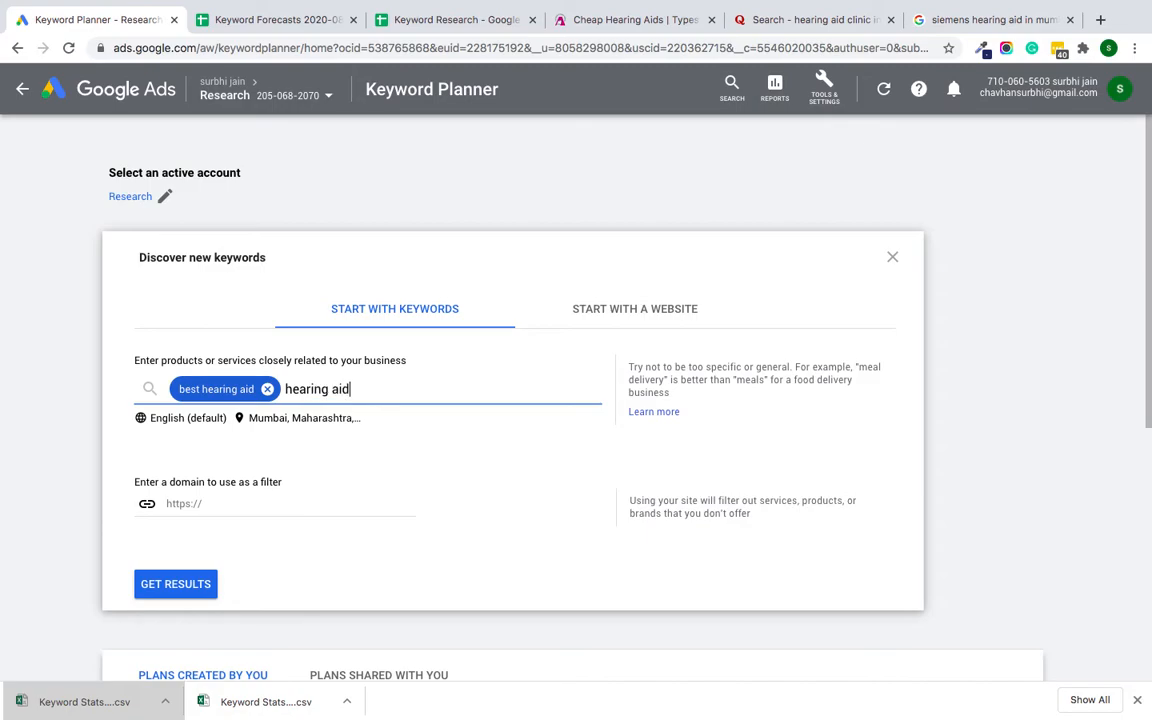
{"action": "type", "text": " clinic"}
{"action": "type", "text": ","}
{"action": "type", "text": "hearing aid mumbai"}
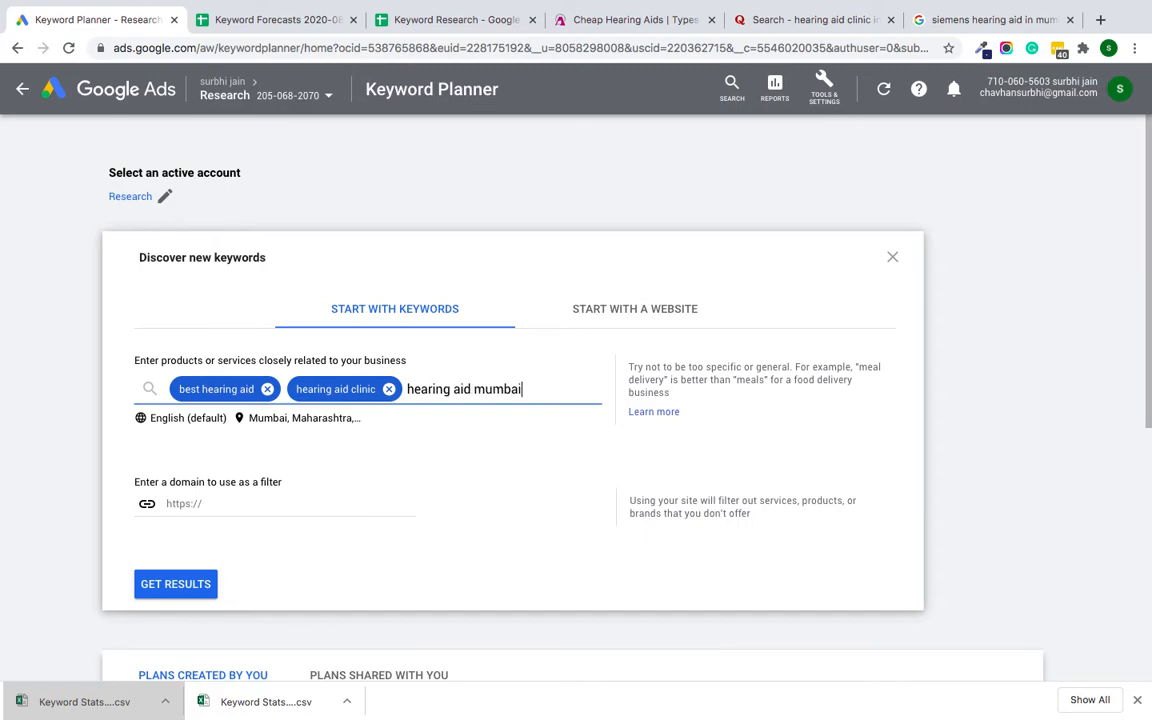
{"action": "left_click", "coordinate": [226, 510]}
{"action": "left_click", "coordinate": [157, 605]}
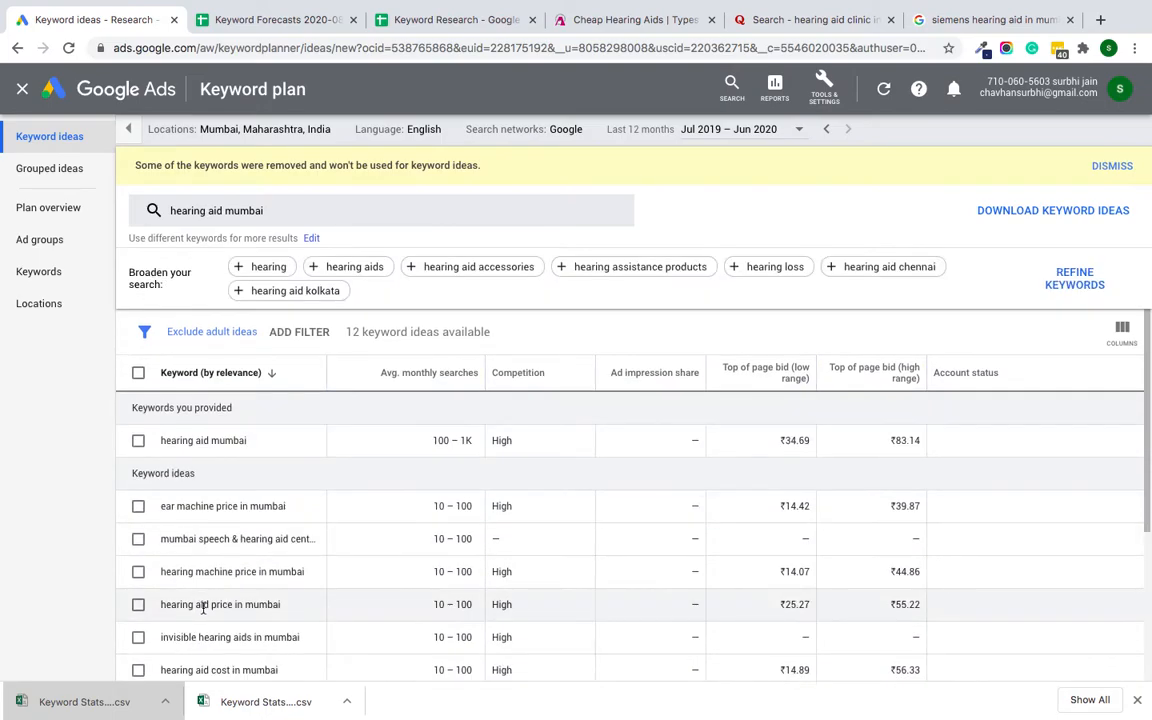
Step: Select all keyword ideas for "hearing aid mumbai" and add them to the plan with broad match in a new ad group
{"action": "scroll", "coordinate": [203, 607], "scroll_direction": "down", "scroll_amount": 3}
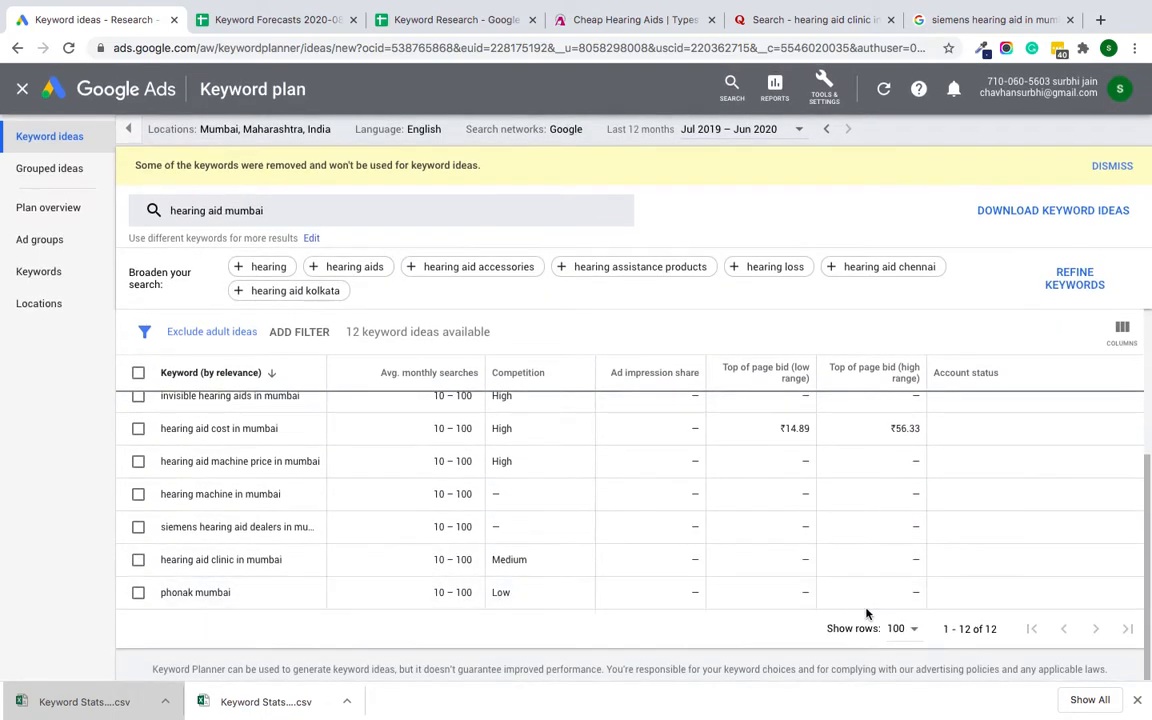
{"action": "left_click", "coordinate": [921, 639]}
{"action": "left_click", "coordinate": [784, 631]}
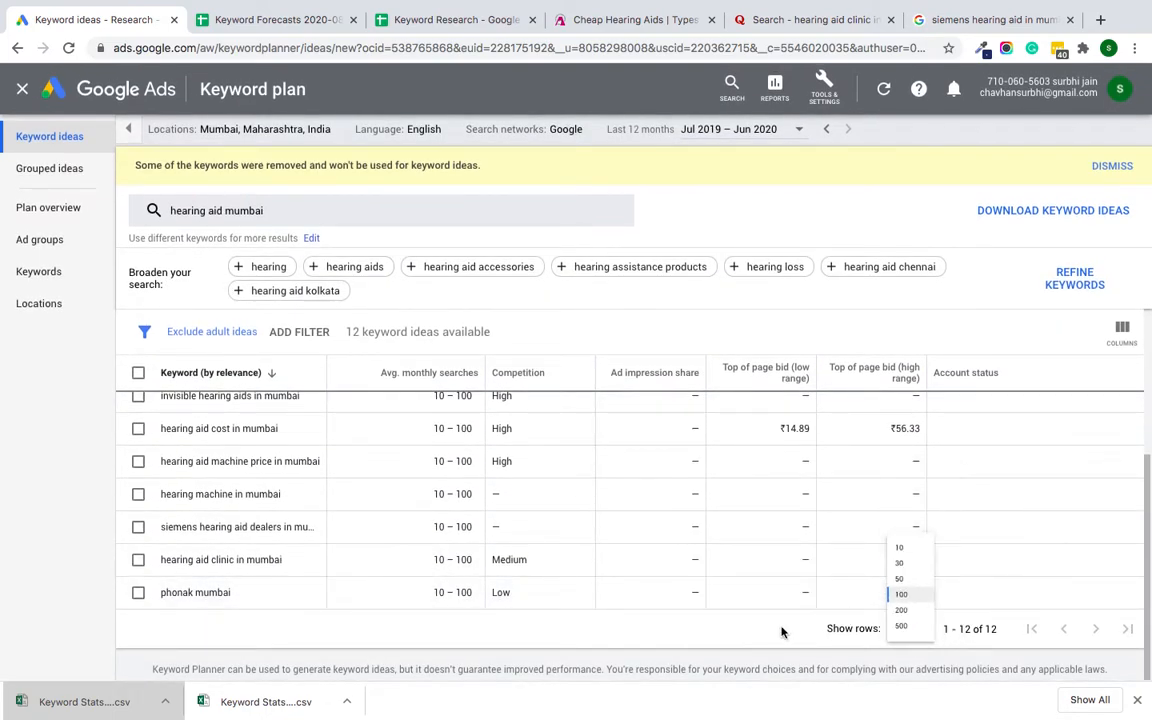
{"action": "scroll", "coordinate": [355, 496], "scroll_direction": "up", "scroll_amount": 3}
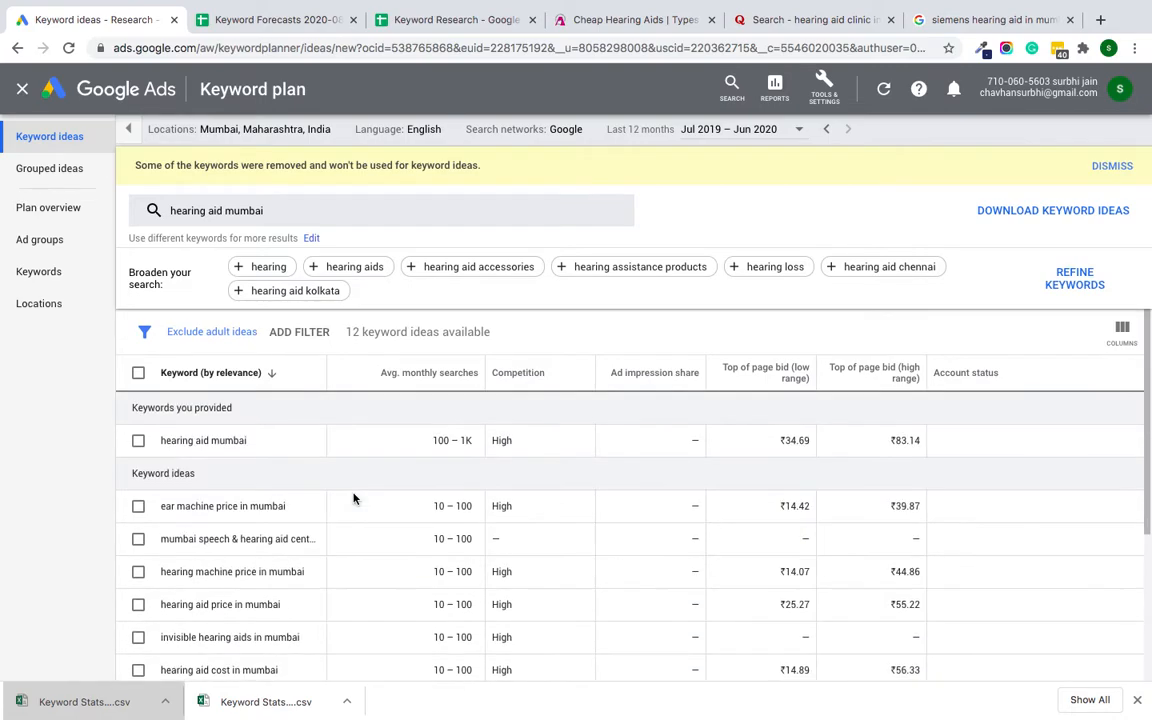
{"action": "left_click", "coordinate": [138, 373]}
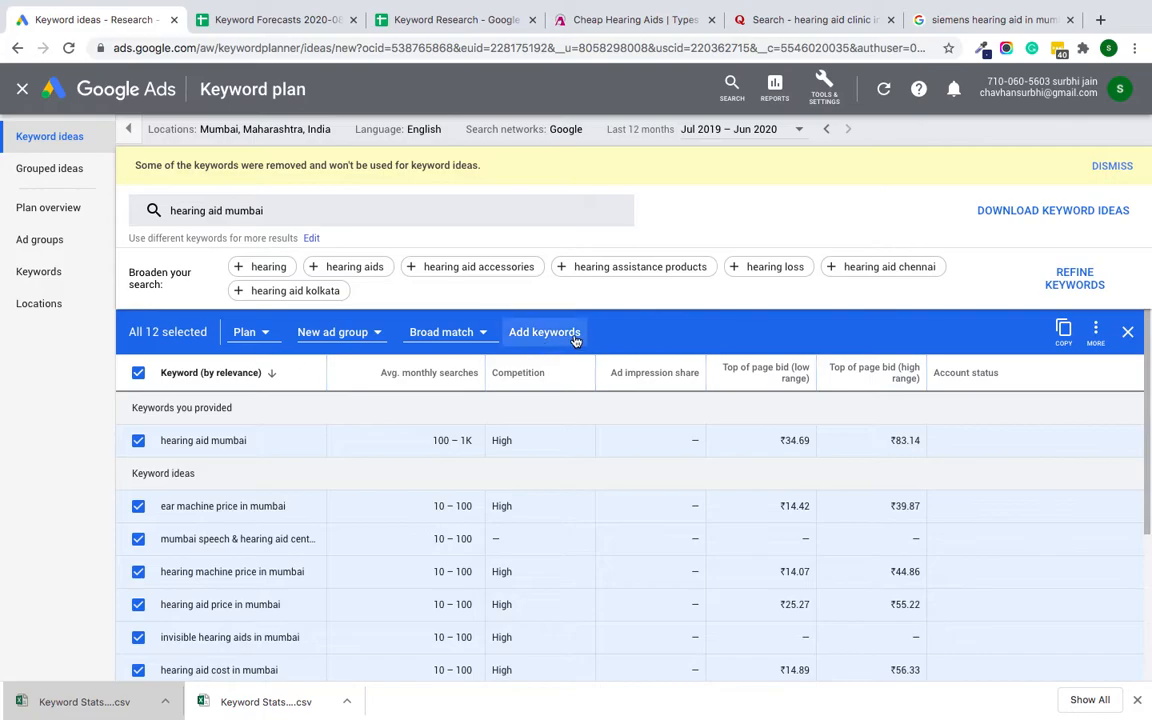
{"action": "left_click", "coordinate": [575, 339]}
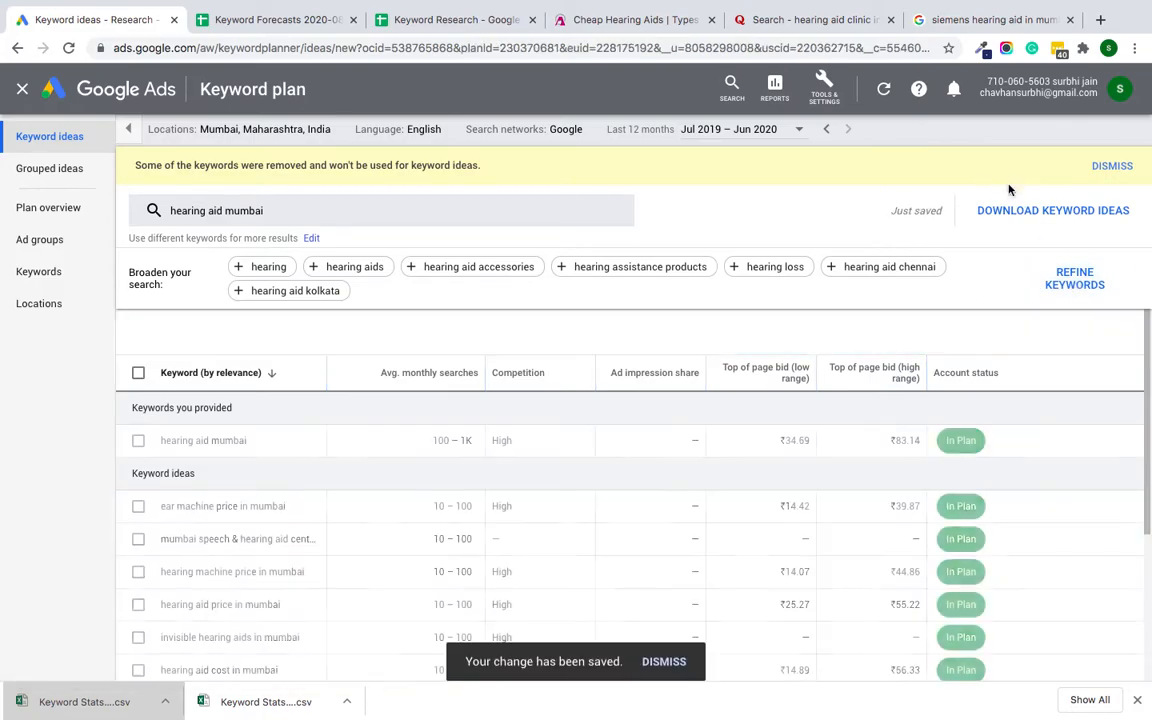
Step: Download the keyword ideas to Google Sheets in My Drive and open the resulting sheet
{"action": "left_click", "coordinate": [1016, 210]}
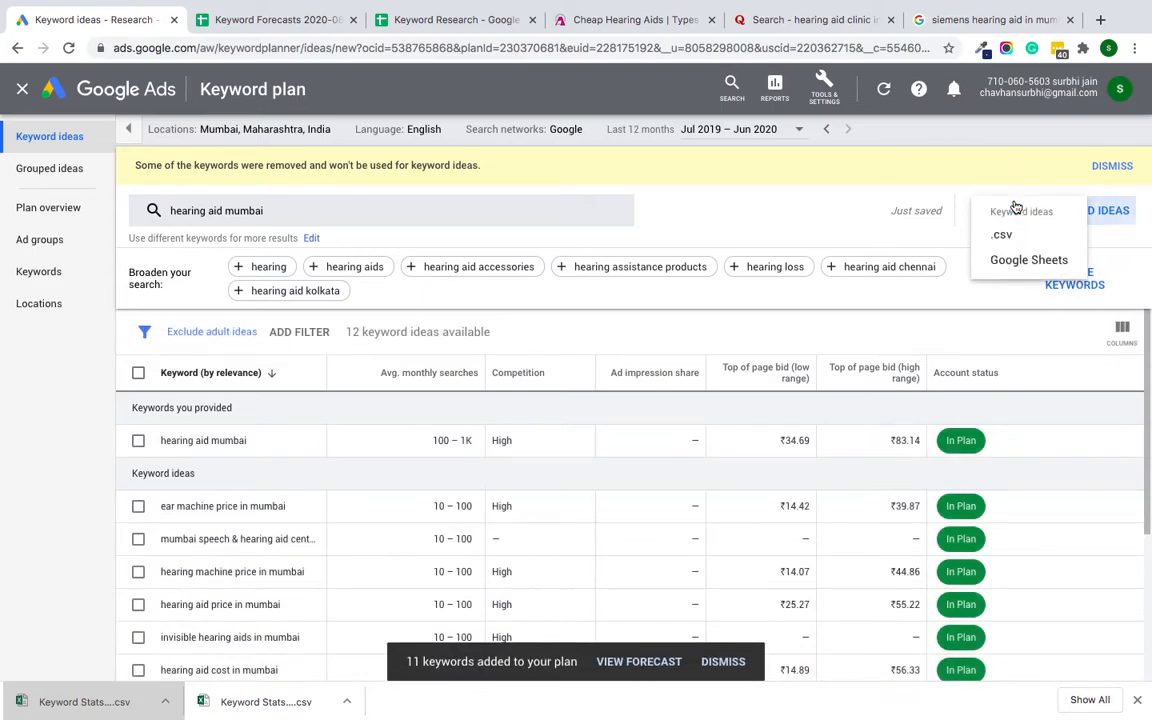
{"action": "left_click", "coordinate": [1012, 265]}
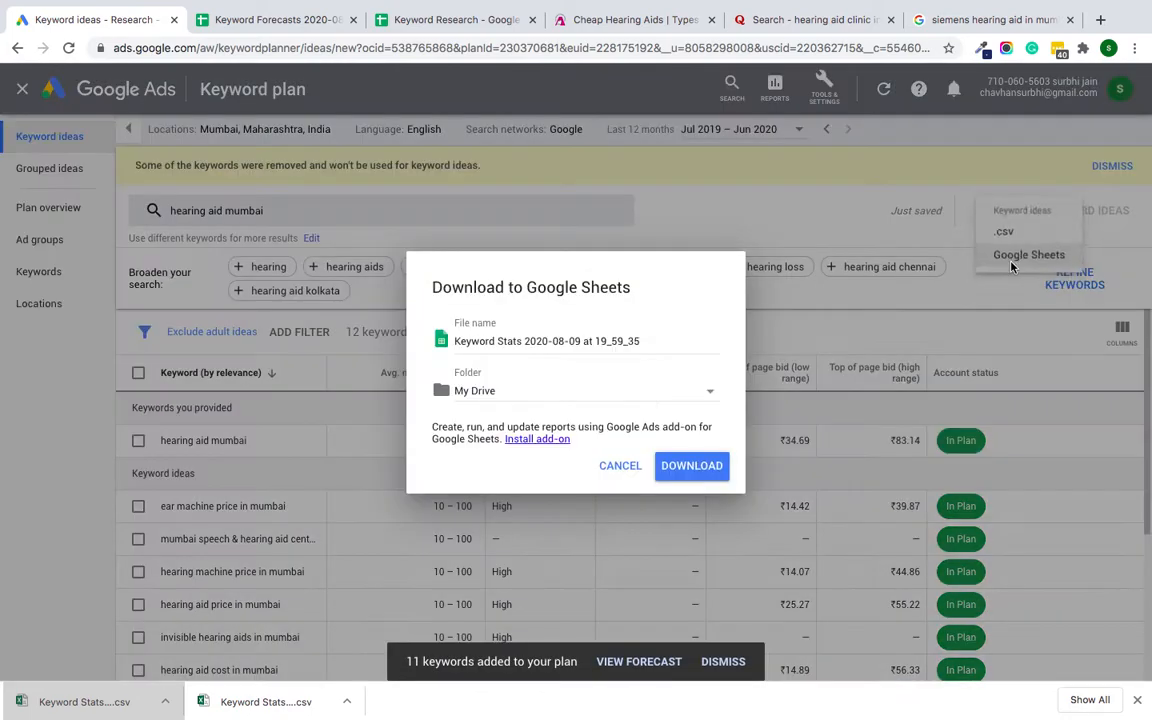
{"action": "left_click", "coordinate": [684, 467]}
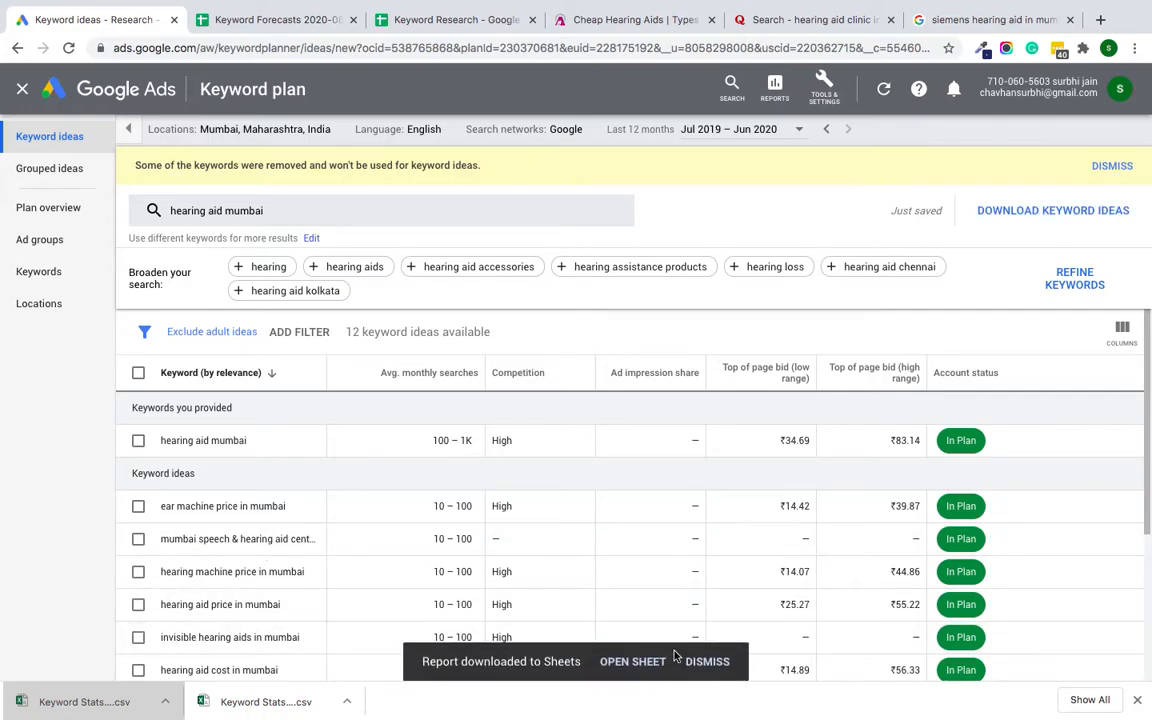
{"action": "left_click", "coordinate": [625, 671]}
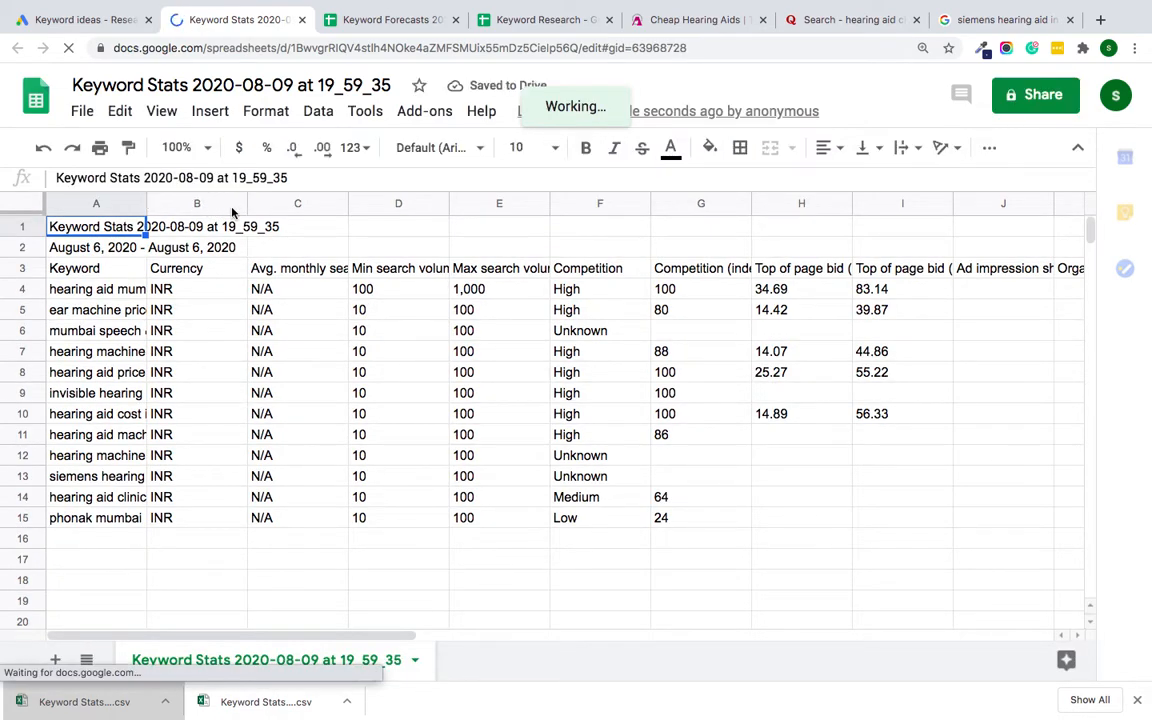
Step: Widen the Keyword column and clear the report title and date range in cells A1 and A2
{"action": "left_click_drag", "start_coordinate": [232, 210], "coordinate": [236, 210]}
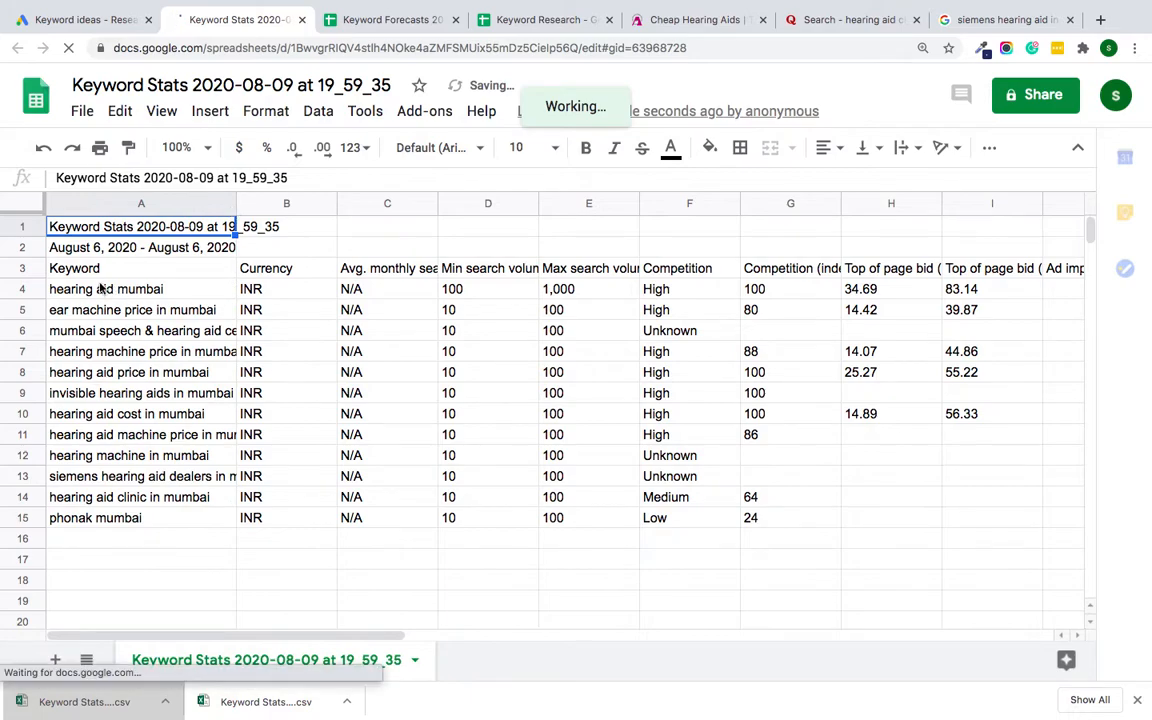
{"action": "left_click", "coordinate": [155, 248]}
{"action": "key", "text": "Delete"}
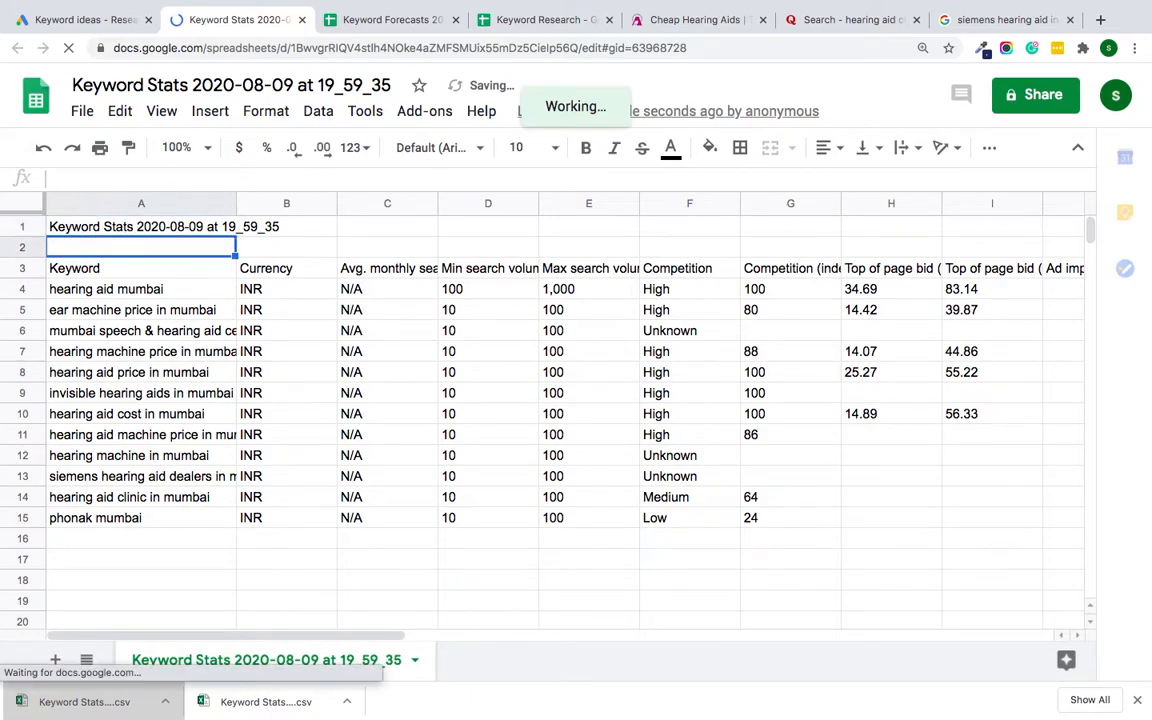
{"action": "key", "text": "Up"}
{"action": "key", "text": "Delete"}
Step: Delete columns B to D, holding the currency, average monthly searches and minimum search volume
{"action": "left_click", "coordinate": [265, 204]}
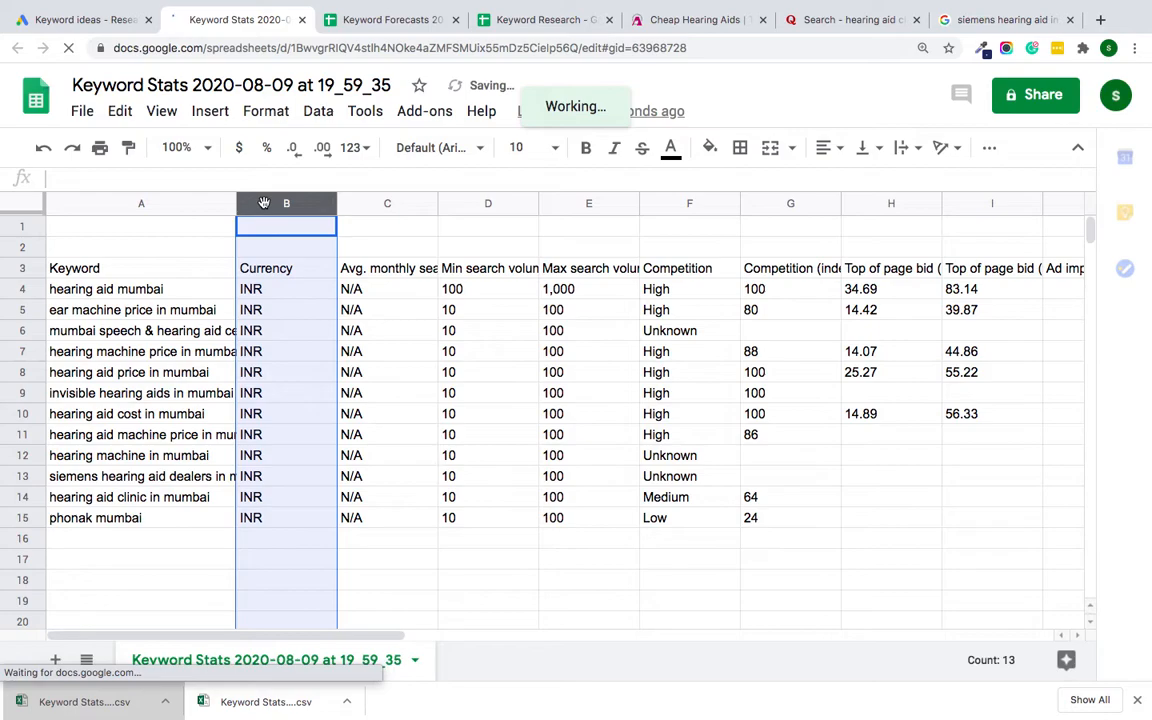
{"action": "key", "text": "shift+Right"}
{"action": "key", "text": "shift+Right"}
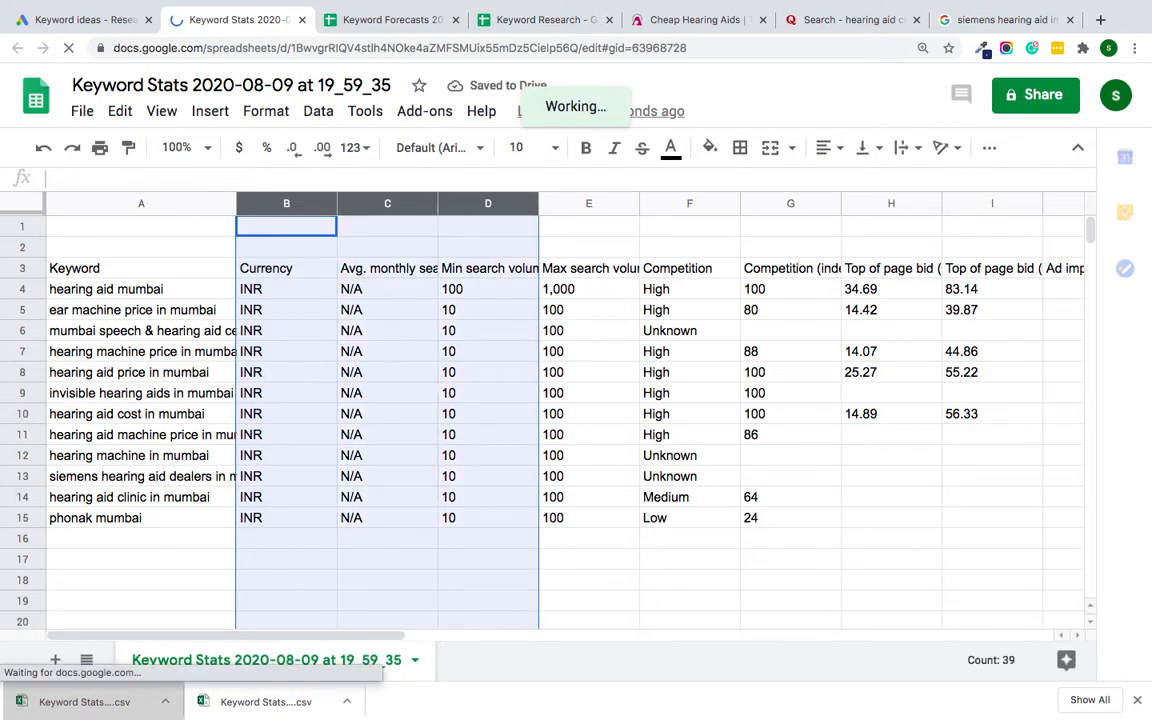
{"action": "right_click", "coordinate": [310, 209]}
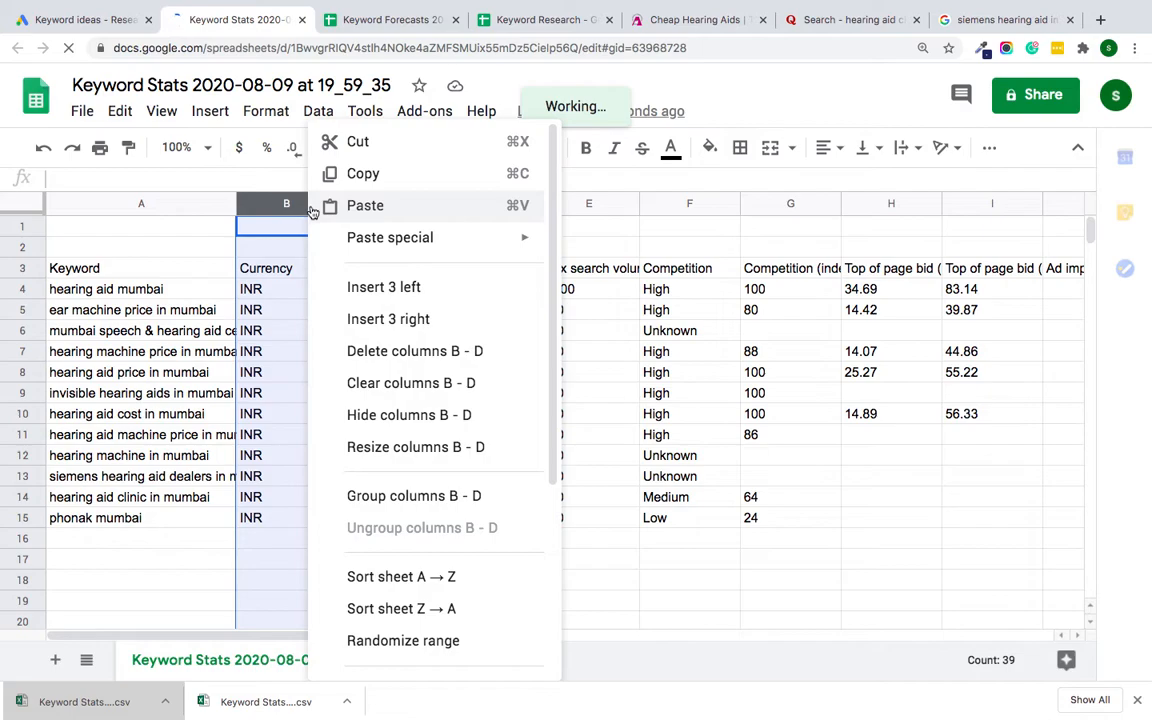
{"action": "left_click", "coordinate": [352, 352]}
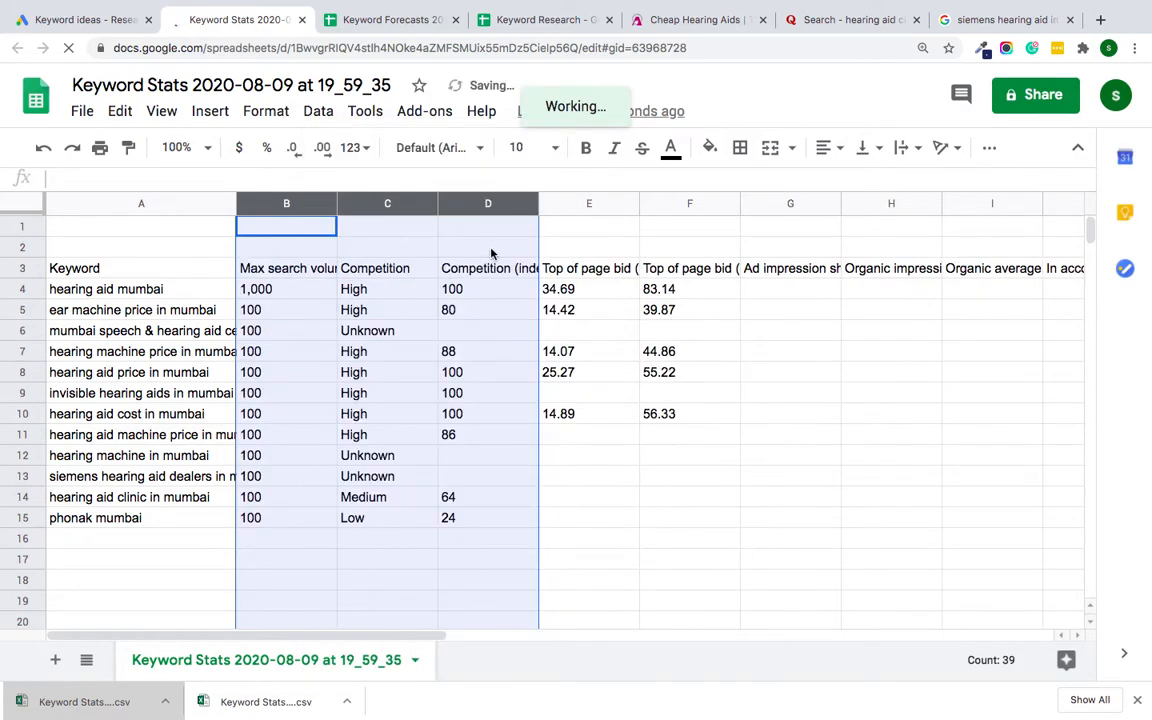
Step: Clear the contents of column D and all data columns after it, keeping only keyword, maximum search volume and competition
{"action": "left_click", "coordinate": [441, 238]}
{"action": "left_click_drag", "start_coordinate": [476, 201], "coordinate": [1000, 203]}
{"action": "key", "text": "shift+Right"}
{"action": "key", "text": "shift+Right"}
{"action": "key", "text": "shift+Right"}
{"action": "key", "text": "Delete"}
{"action": "scroll", "coordinate": [263, 403], "scroll_direction": "left", "scroll_amount": 3}
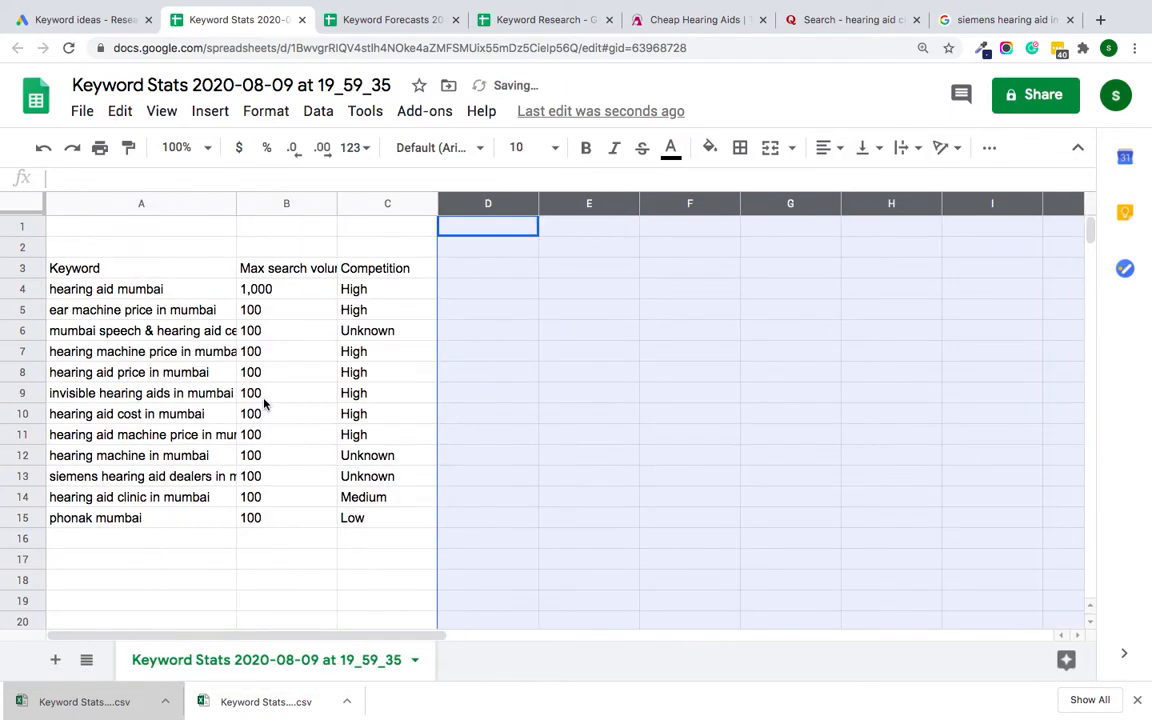
{"action": "left_click", "coordinate": [492, 437]}
Step: Fill the header cells A3 to C3 with orange and widen columns A and B to show their text
{"action": "left_click_drag", "start_coordinate": [136, 267], "coordinate": [390, 268]}
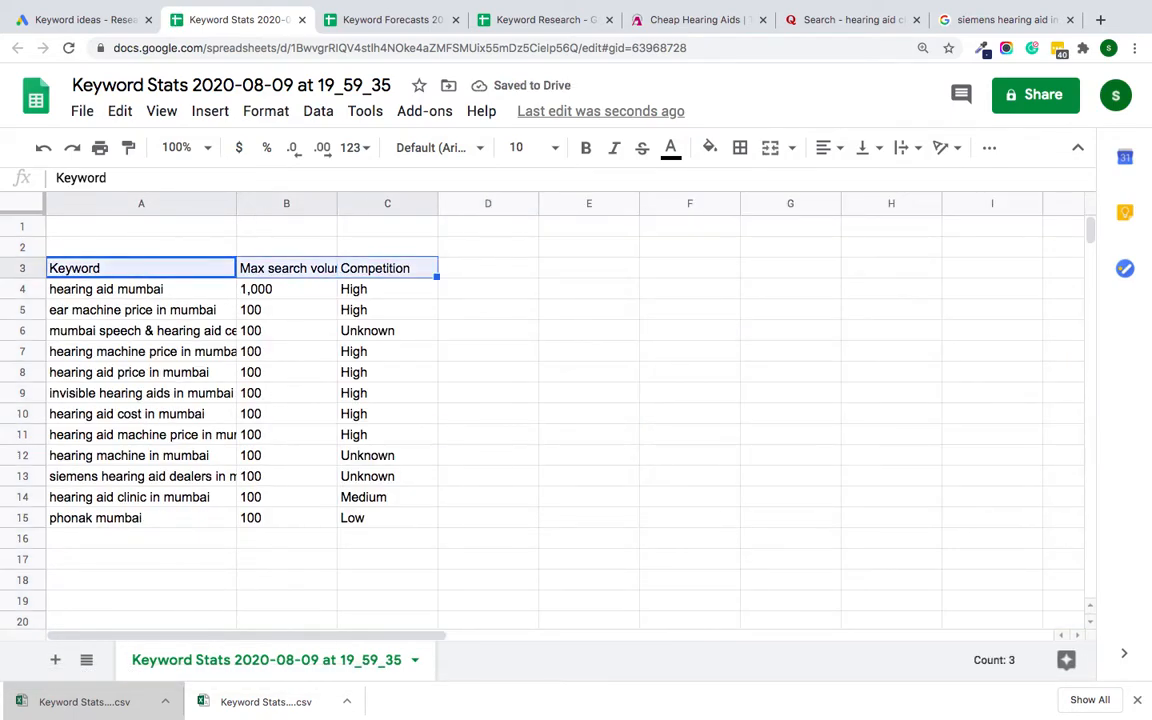
{"action": "left_click", "coordinate": [711, 149]}
{"action": "left_click", "coordinate": [762, 240]}
{"action": "left_click", "coordinate": [487, 350]}
{"action": "left_click_drag", "start_coordinate": [338, 203], "coordinate": [416, 203]}
{"action": "left_click_drag", "start_coordinate": [237, 203], "coordinate": [320, 203]}
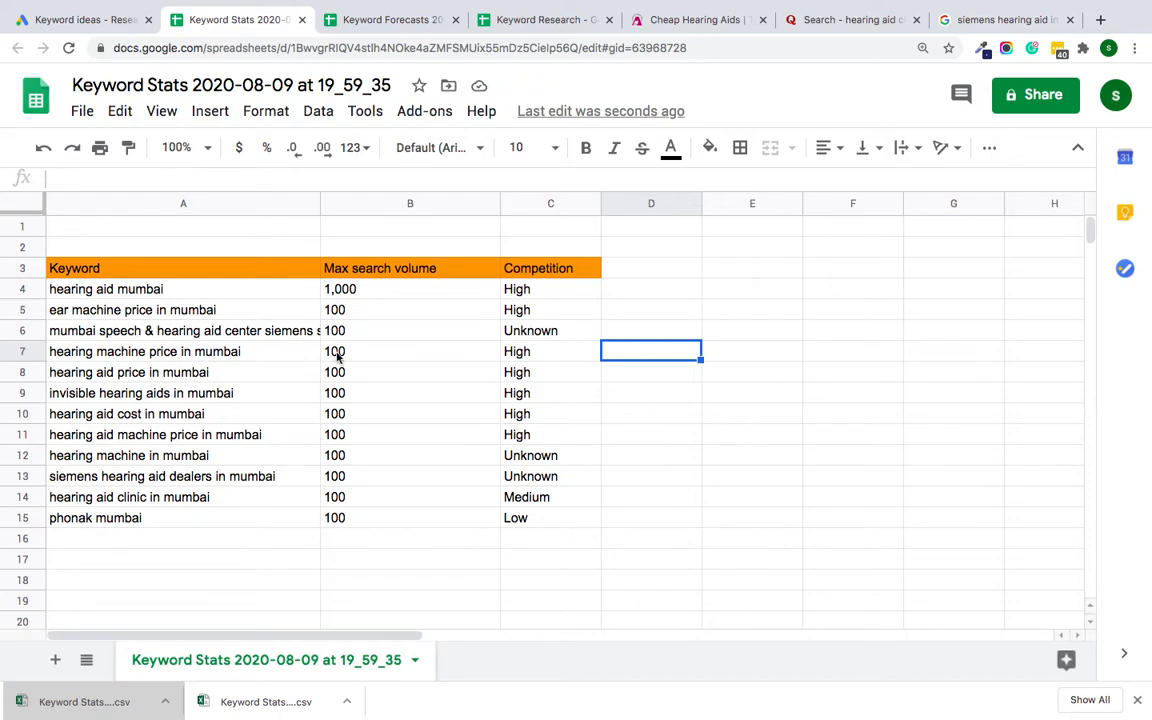
Step: Enter the note "40 40 20" in cell A17 below the keyword table
{"action": "left_click", "coordinate": [147, 545]}
{"action": "left_click", "coordinate": [138, 566]}
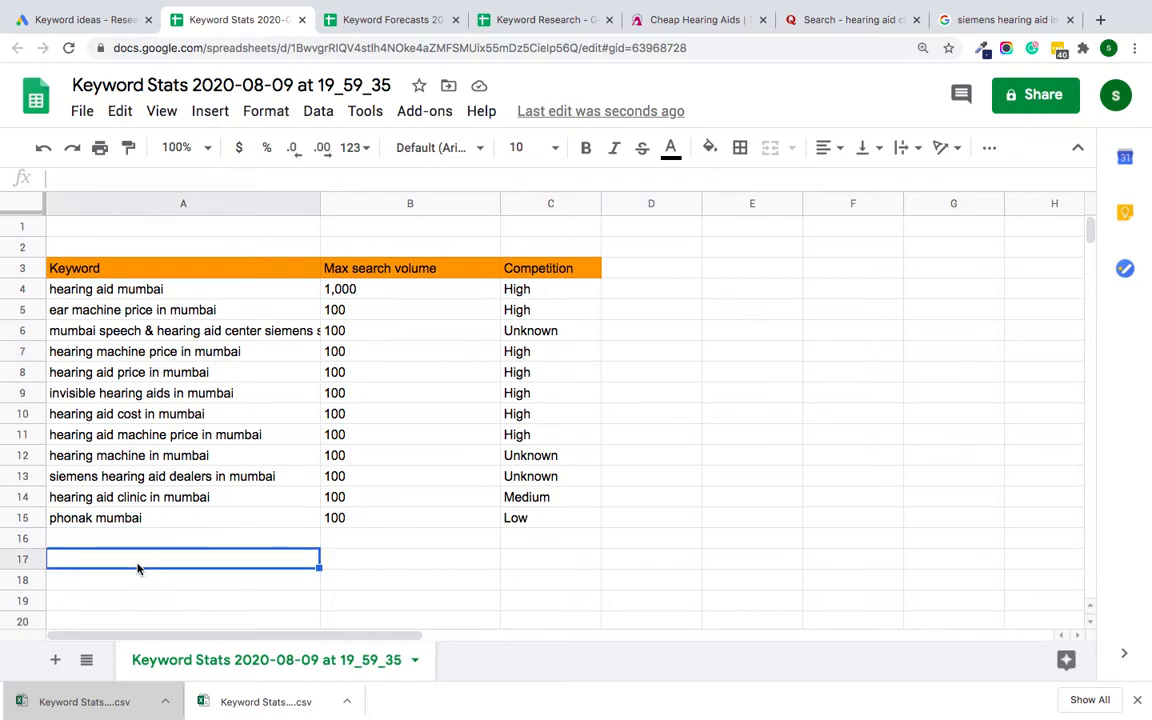
{"action": "type", "text": "40 40 20"}
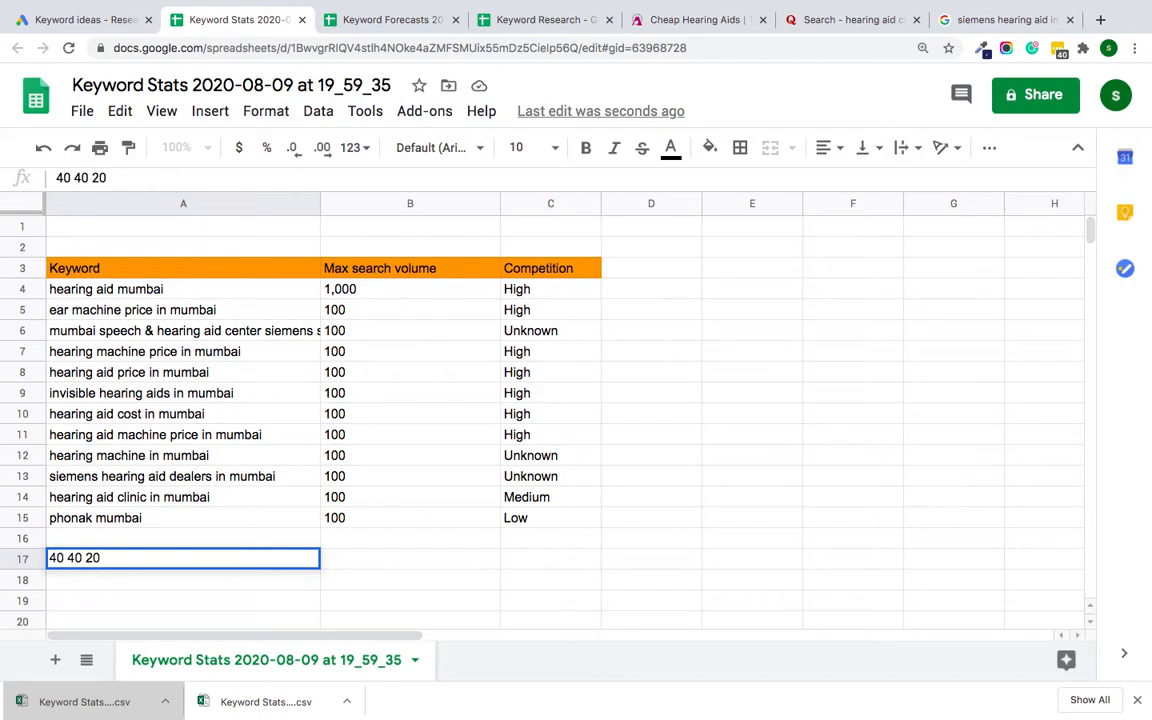
{"action": "left_click", "coordinate": [115, 597]}
Step: Enter the keyword-mix note "40% medium" in cell A18 below the 40 40 20 note
{"action": "left_click", "coordinate": [170, 581]}
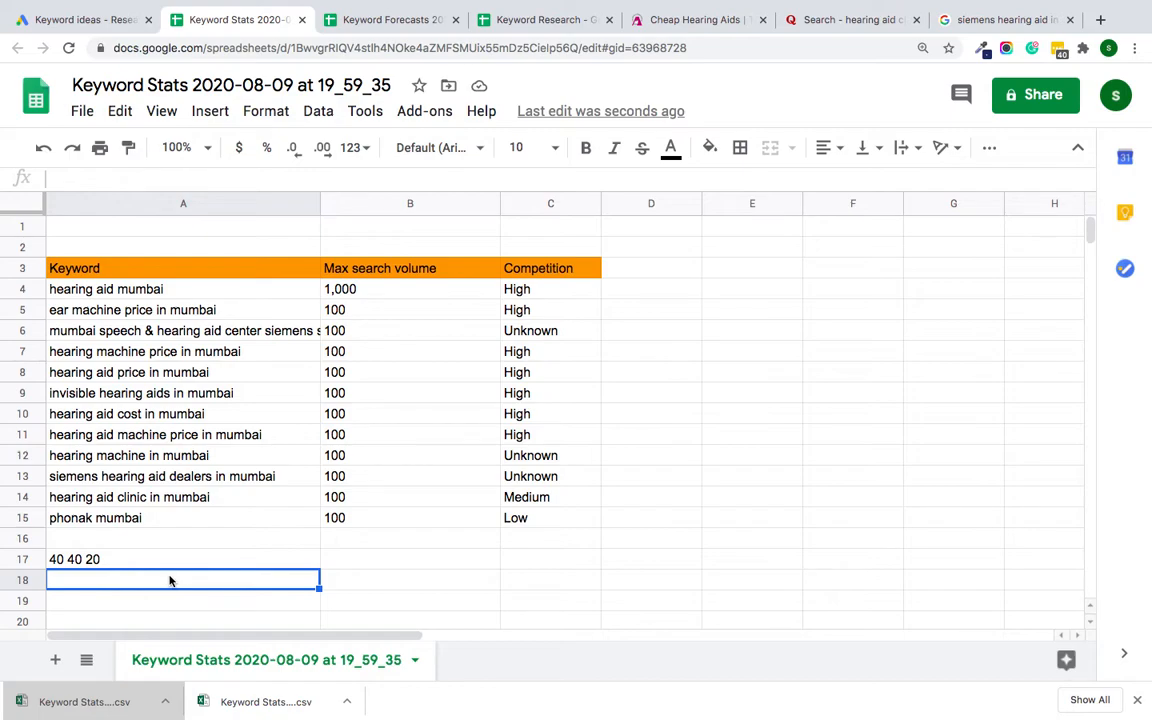
{"action": "type", "text": "40 Med"}
{"action": "key", "text": "BackSpace"}
{"action": "key", "text": "BackSpace"}
{"action": "key", "text": "BackSpace"}
{"action": "key", "text": "BackSpace"}
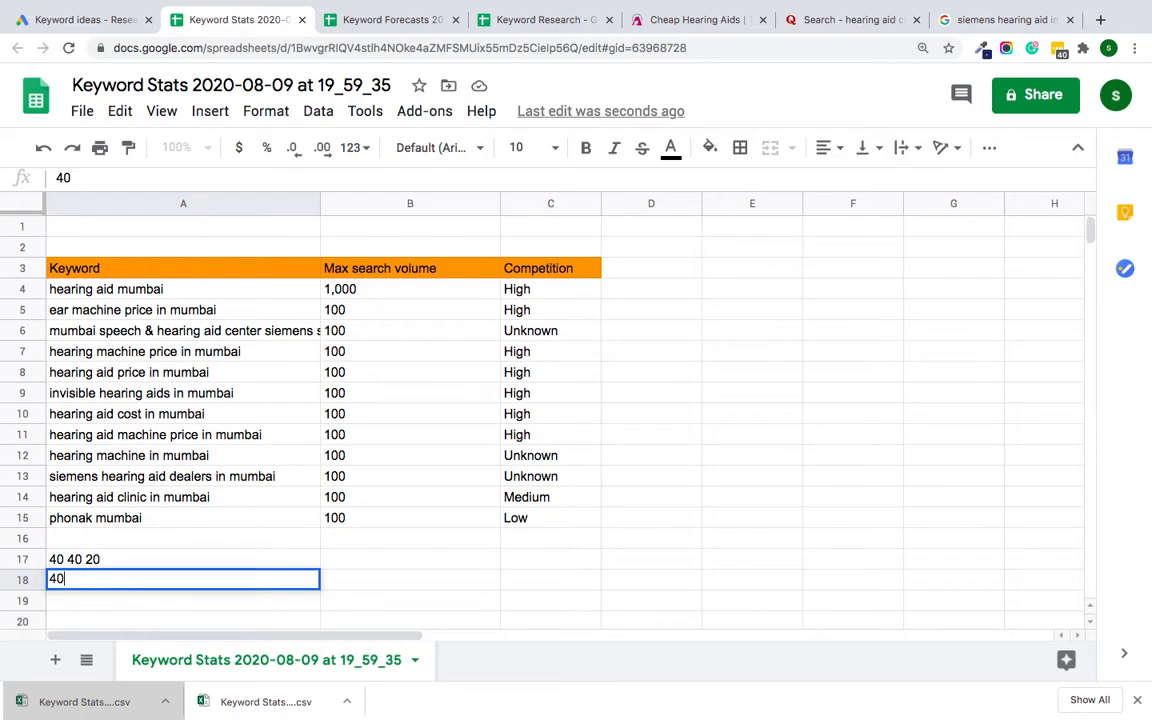
{"action": "type", "text": "% med"}
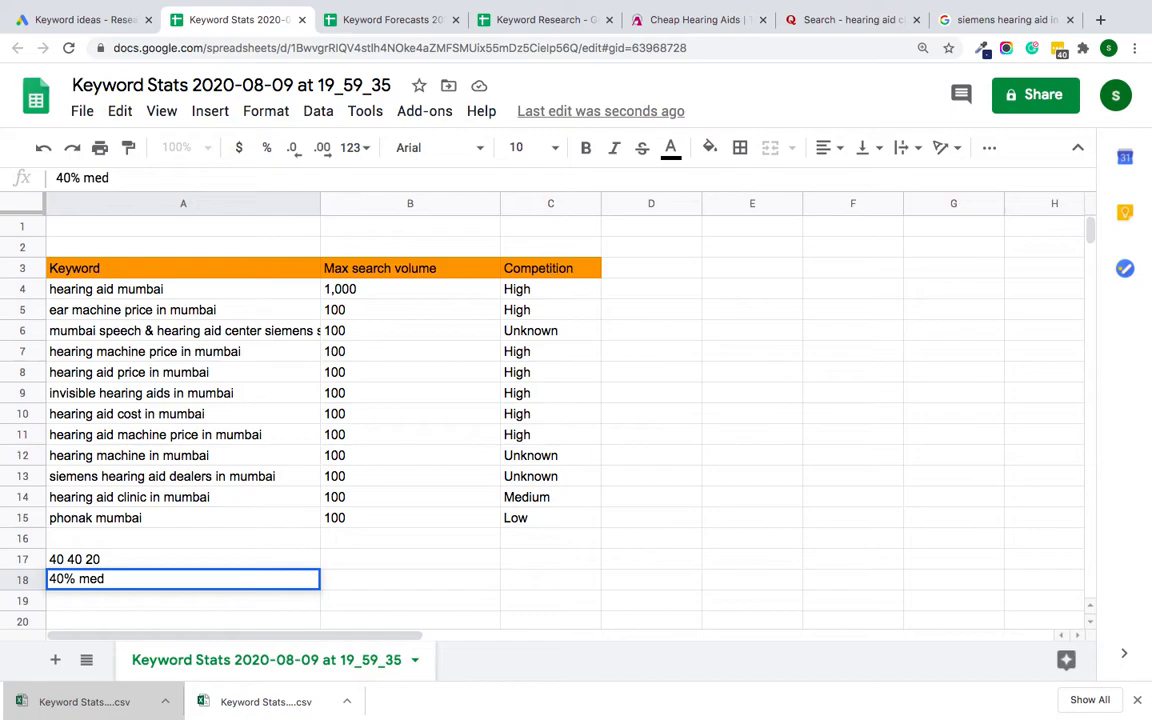
{"action": "type", "text": "ium"}
Step: Add the keyword-mix notes "40 % medium" in cell A19 and "20 % high" in cell A20
{"action": "left_click", "coordinate": [139, 609]}
{"action": "type", "text": "40 % medium"}
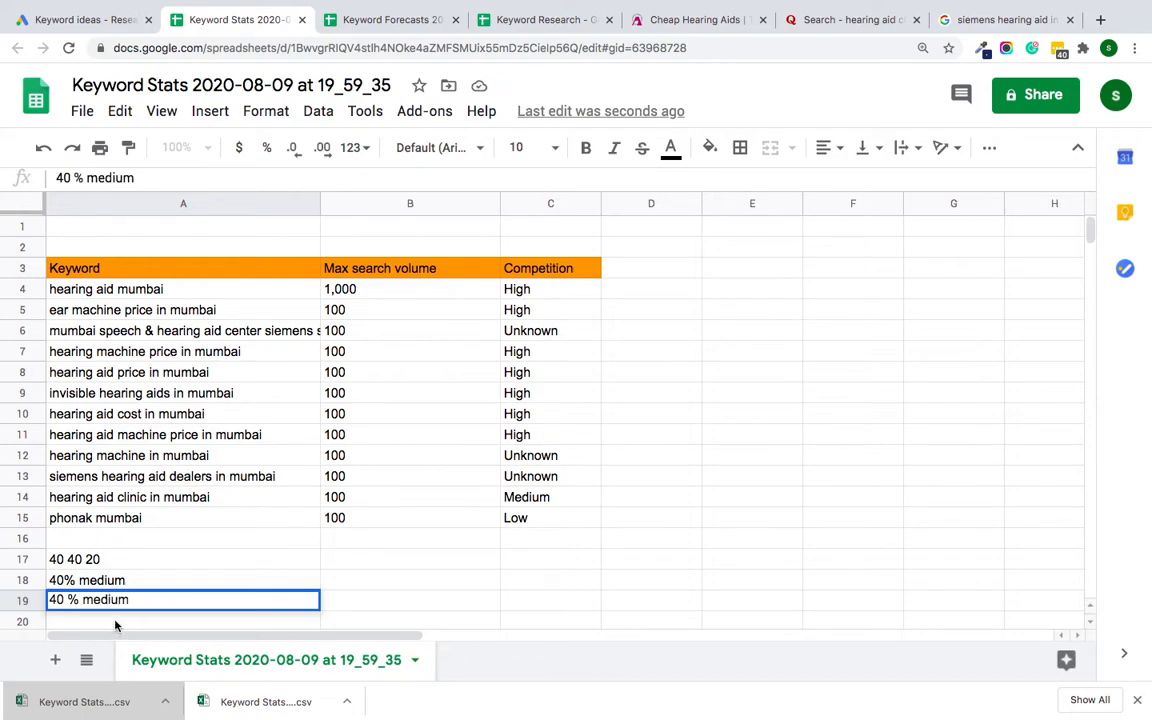
{"action": "key", "text": "Return"}
{"action": "type", "text": "20 "}
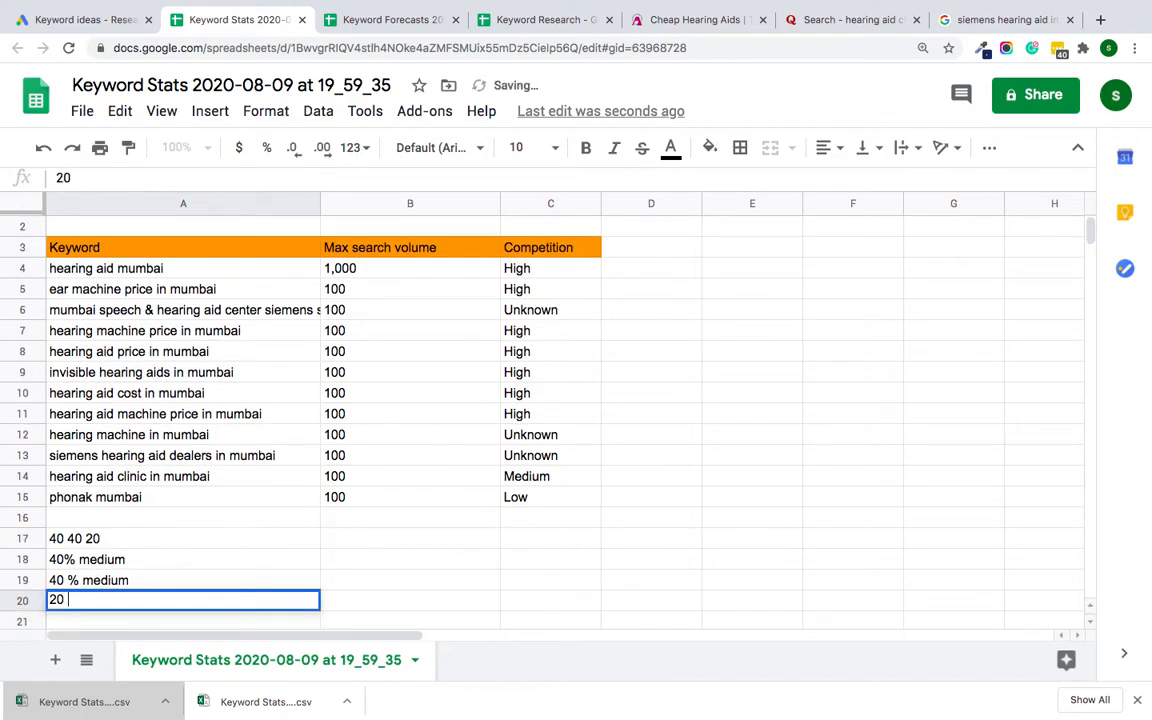
{"action": "type", "text": "% high"}
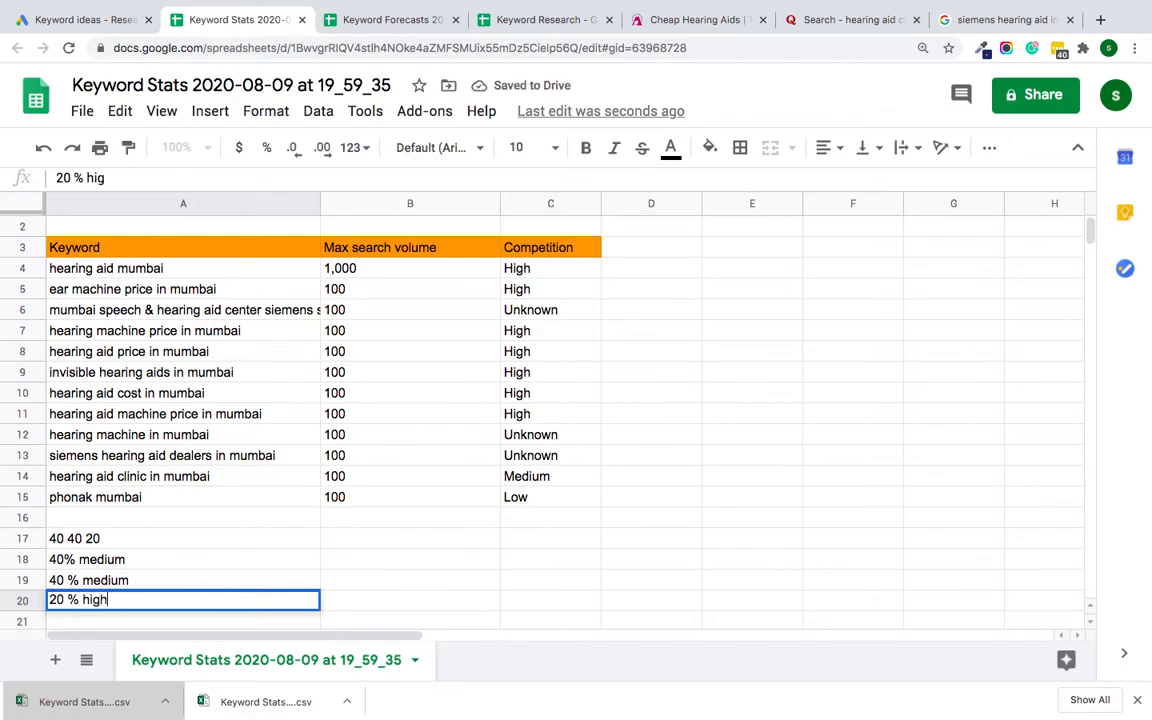
{"action": "left_click", "coordinate": [538, 539]}
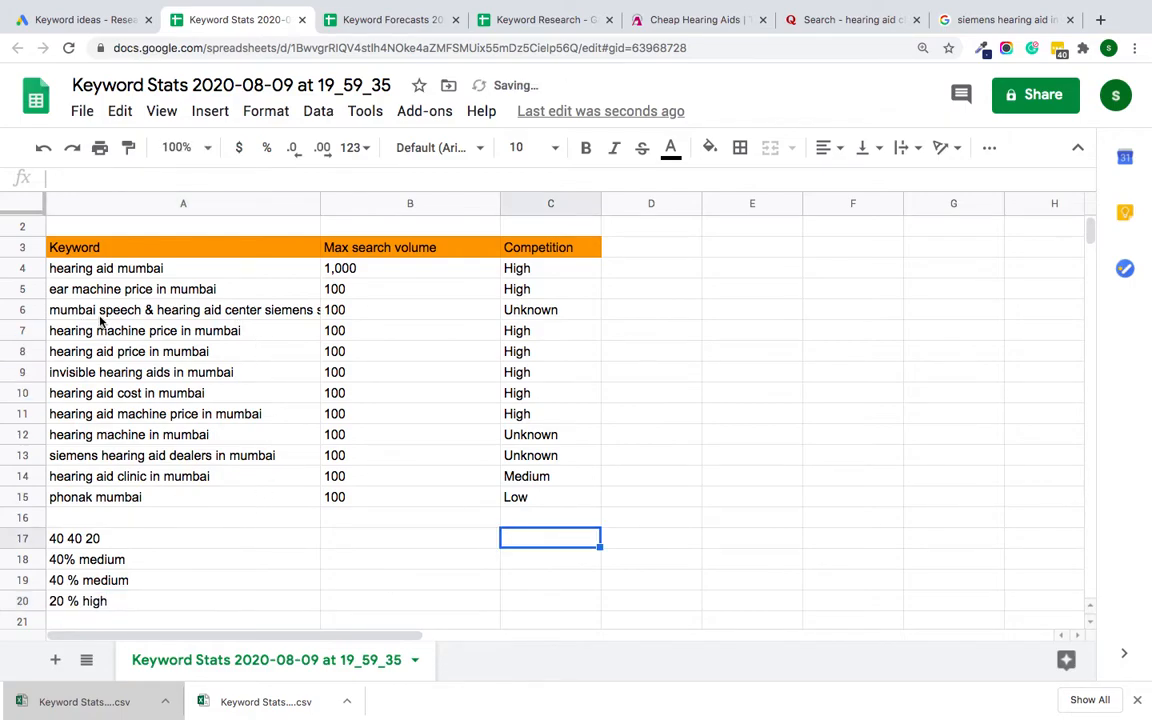
Step: Copy the keyword "hearing aid mumbai" from cell A4 and switch to the Keyword Research spreadsheet
{"action": "left_click", "coordinate": [134, 272]}
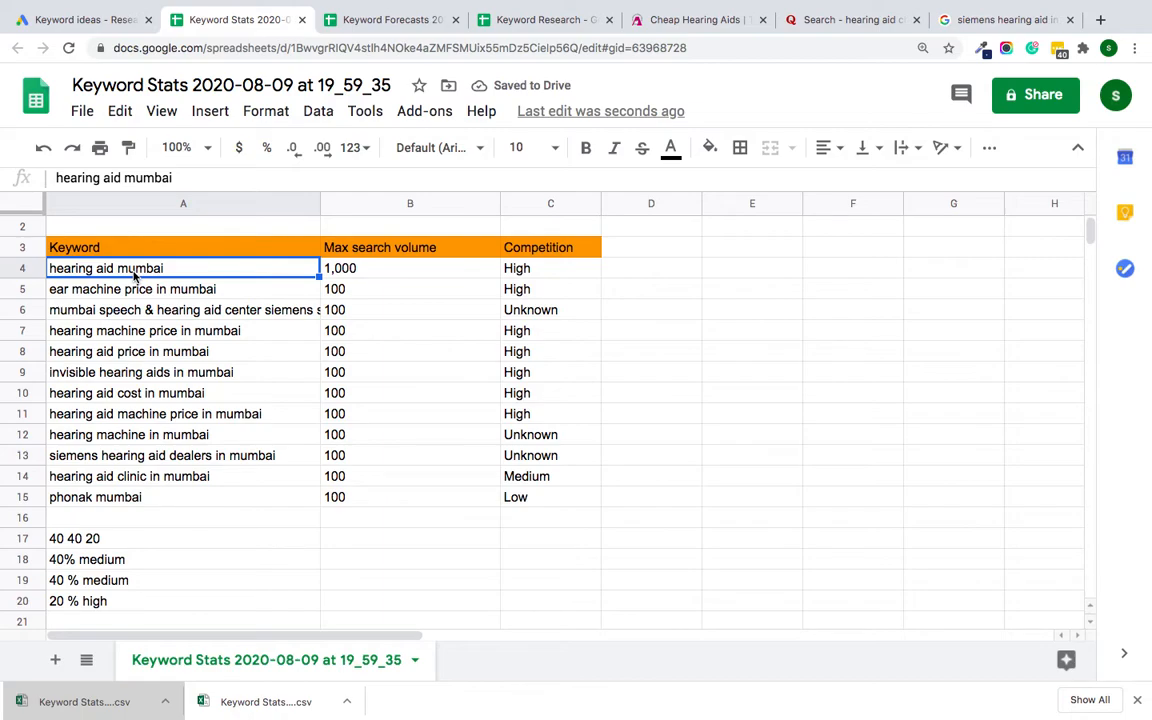
{"action": "key", "text": "ctrl+c"}
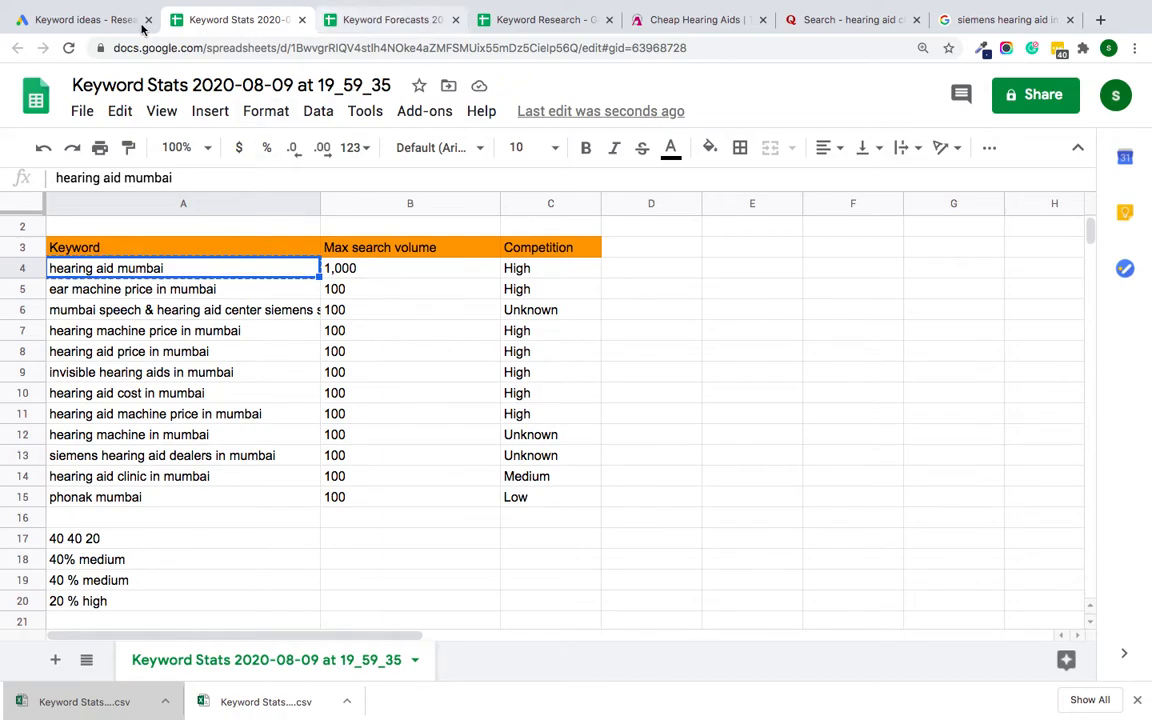
{"action": "left_click", "coordinate": [395, 24]}
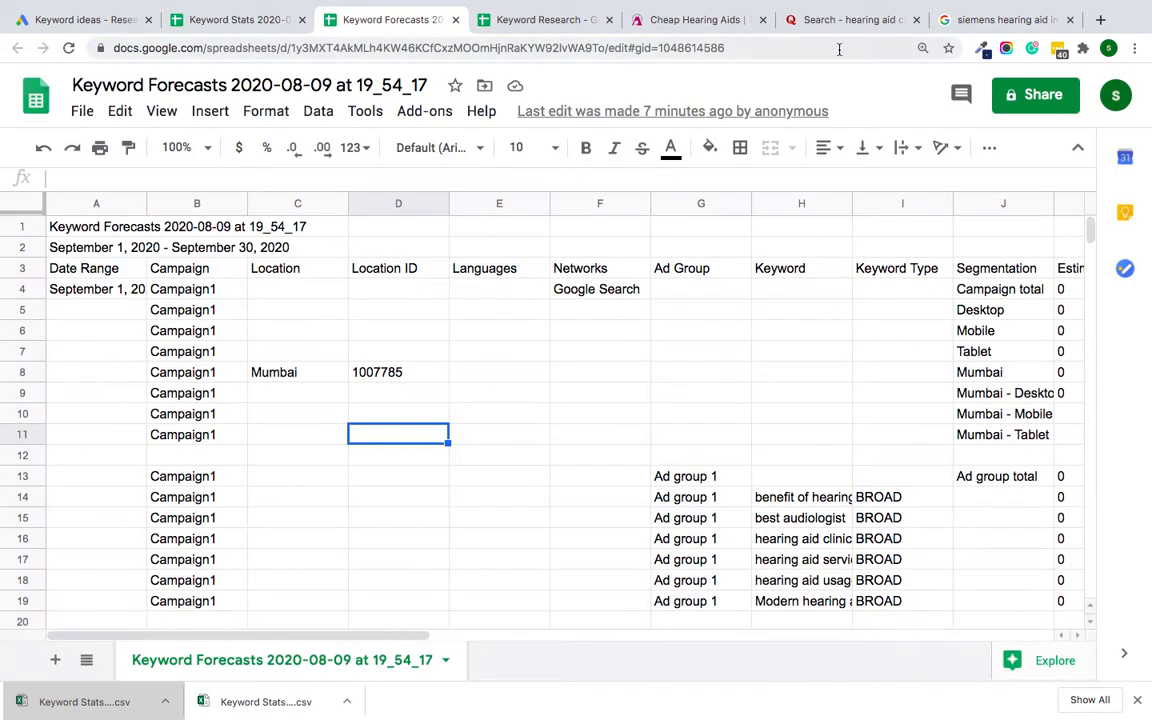
{"action": "left_click", "coordinate": [246, 21]}
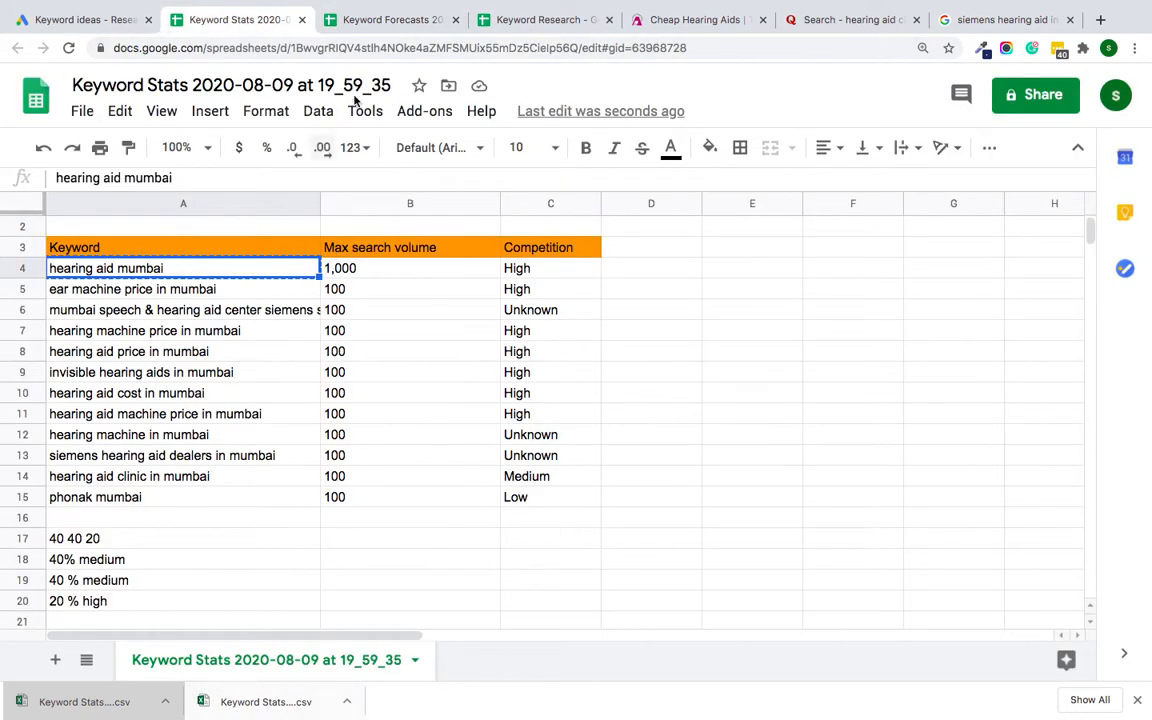
{"action": "left_click", "coordinate": [398, 22]}
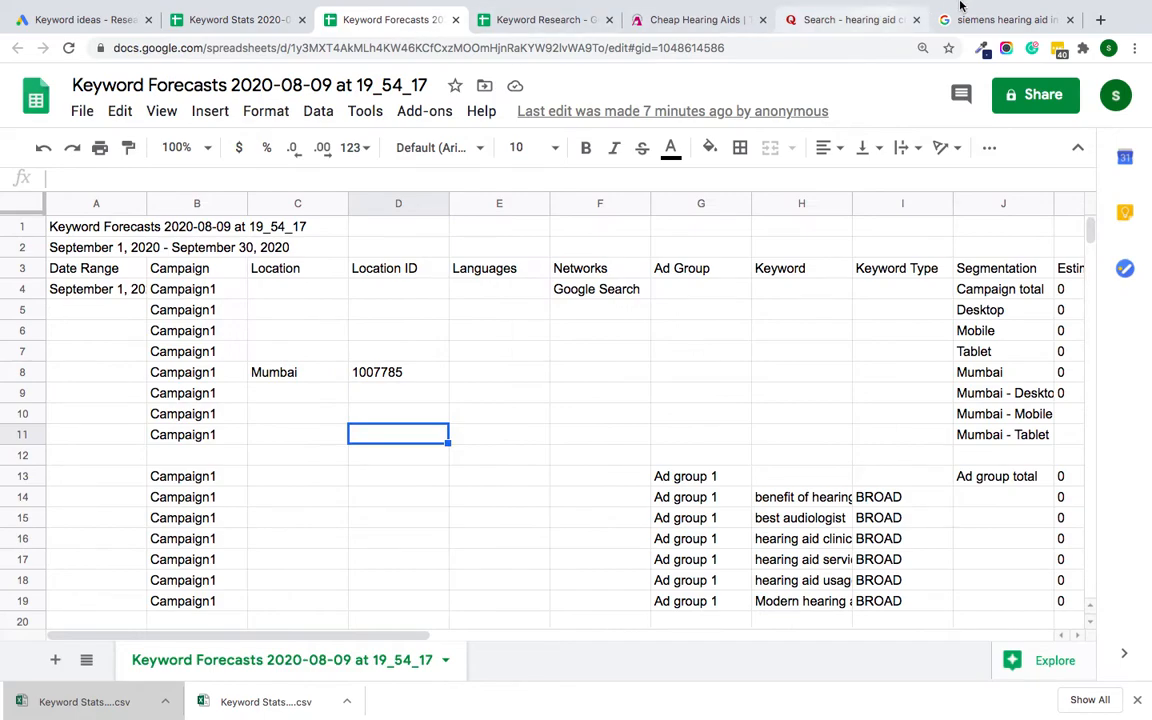
{"action": "left_click", "coordinate": [62, 21]}
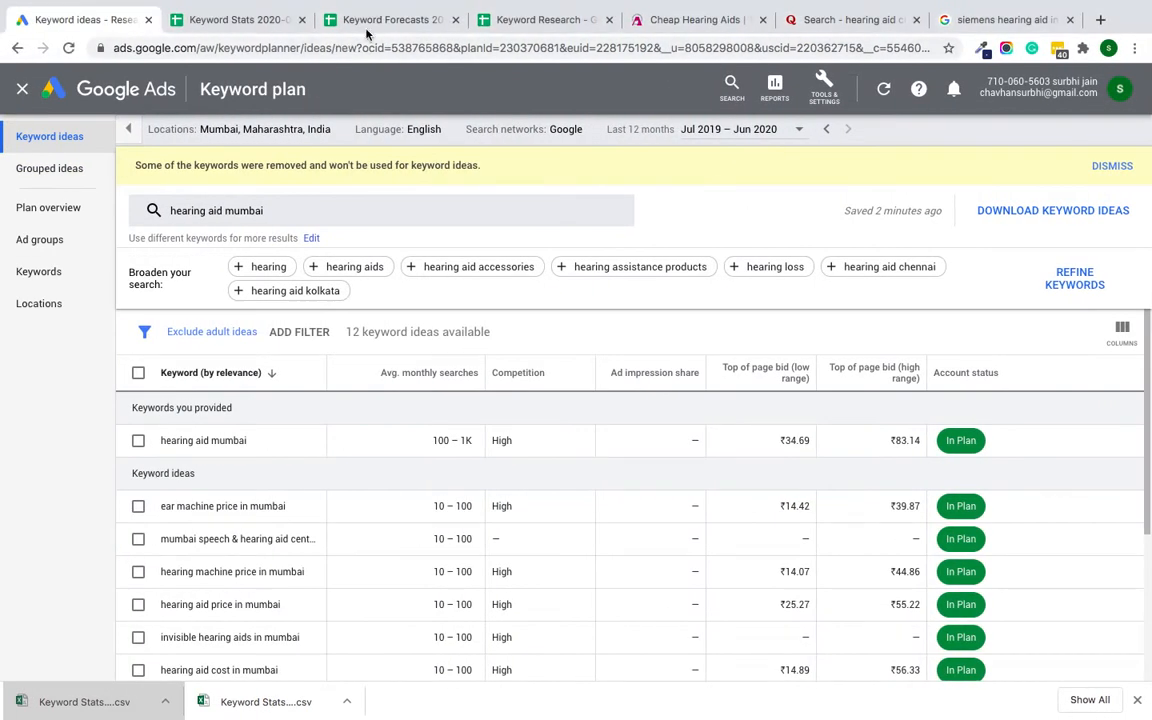
{"action": "left_click", "coordinate": [314, 28]}
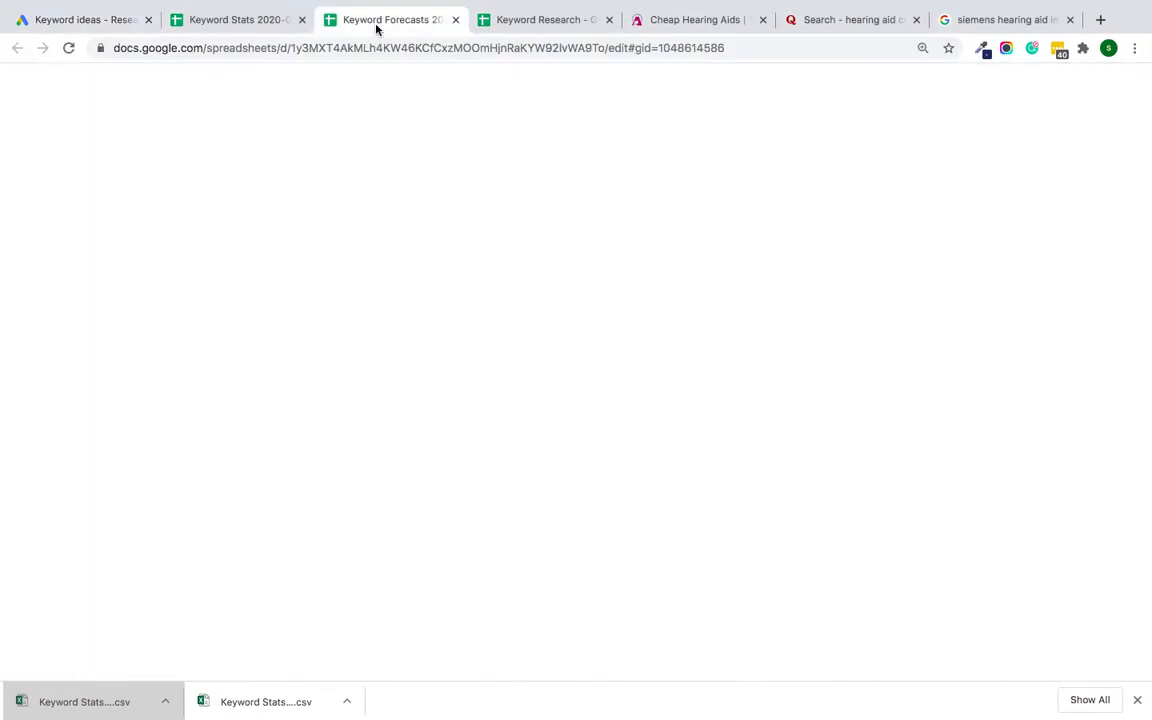
{"action": "left_click", "coordinate": [530, 20]}
{"action": "left_click", "coordinate": [715, 548]}
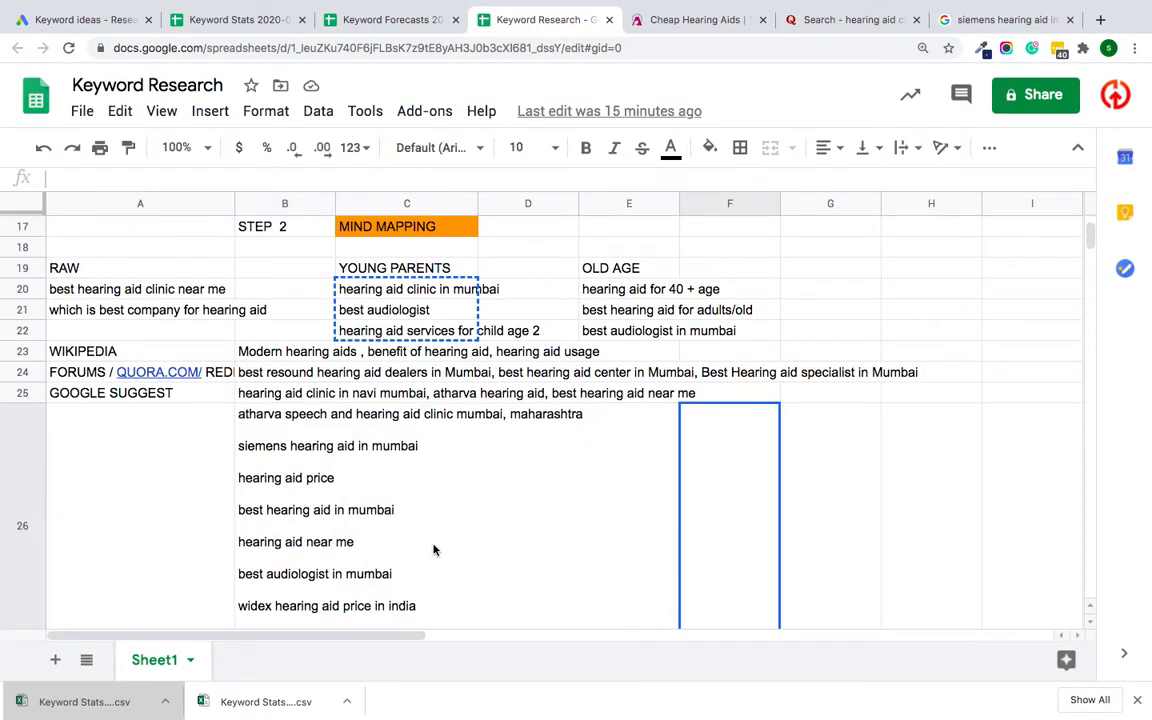
Step: Insert the keyword "hearing aid mumbai" in cell B32, the first row of the Step 3 keyword table
{"action": "scroll", "coordinate": [433, 549], "scroll_direction": "down", "scroll_amount": 6}
{"action": "scroll", "coordinate": [338, 322], "scroll_direction": "up", "scroll_amount": 3}
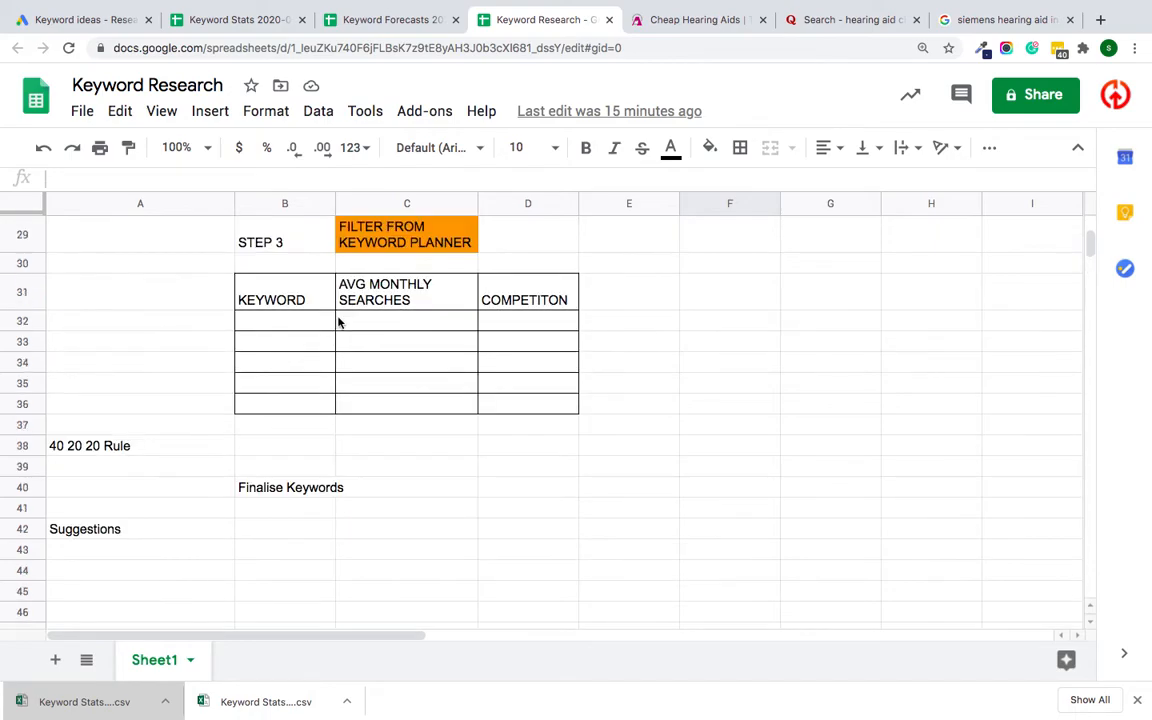
{"action": "left_click", "coordinate": [296, 321]}
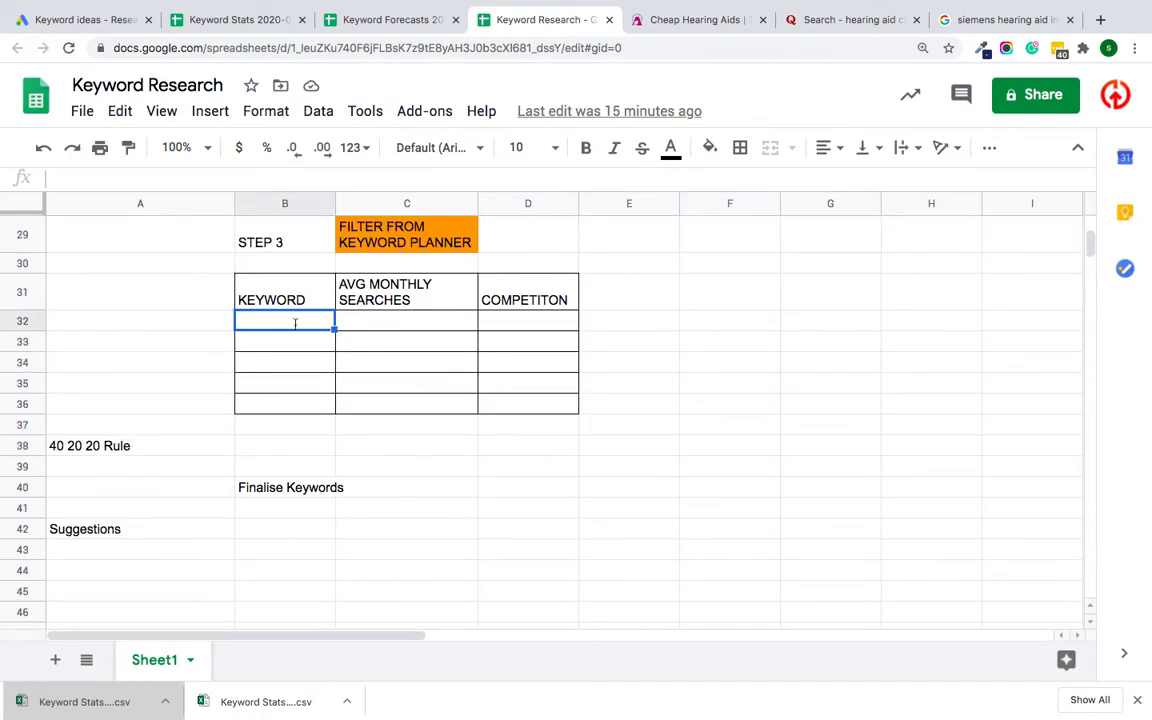
{"action": "type", "text": "hearing aid mumbai"}
{"action": "left_click", "coordinate": [411, 350]}
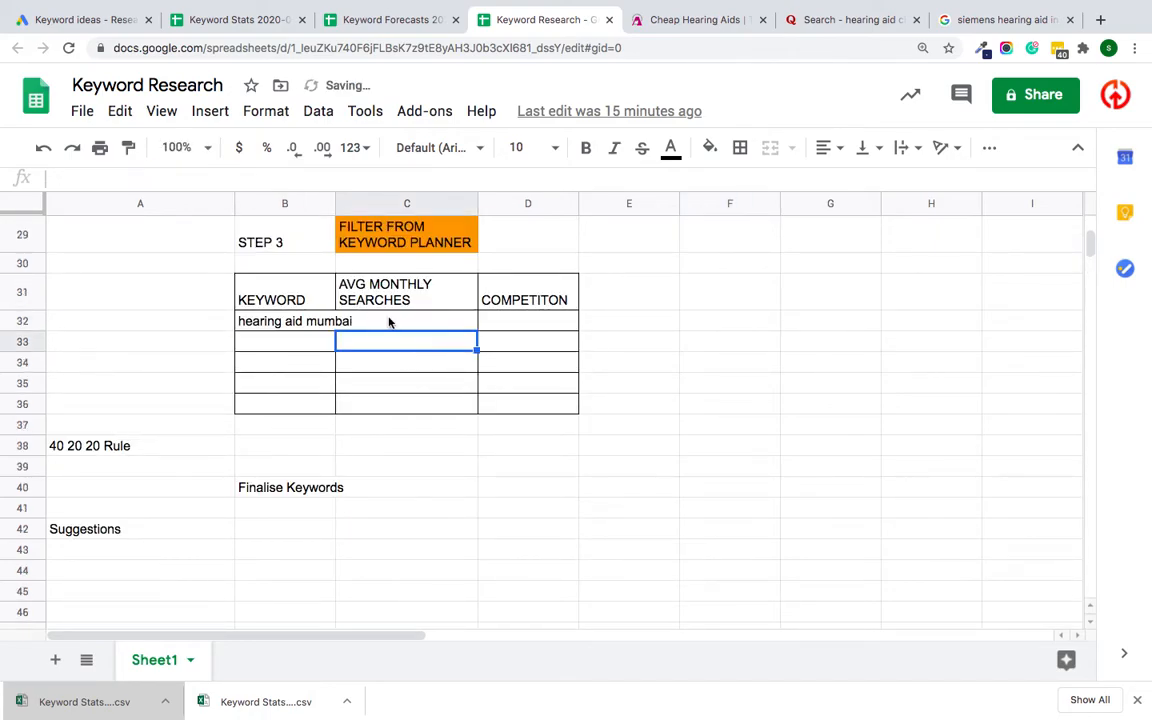
Step: Copy the keyword's maximum search volume from the Keyword Stats spreadsheet into cell C32 of Keyword Research, keeping only 1,000
{"action": "left_click", "coordinate": [388, 321]}
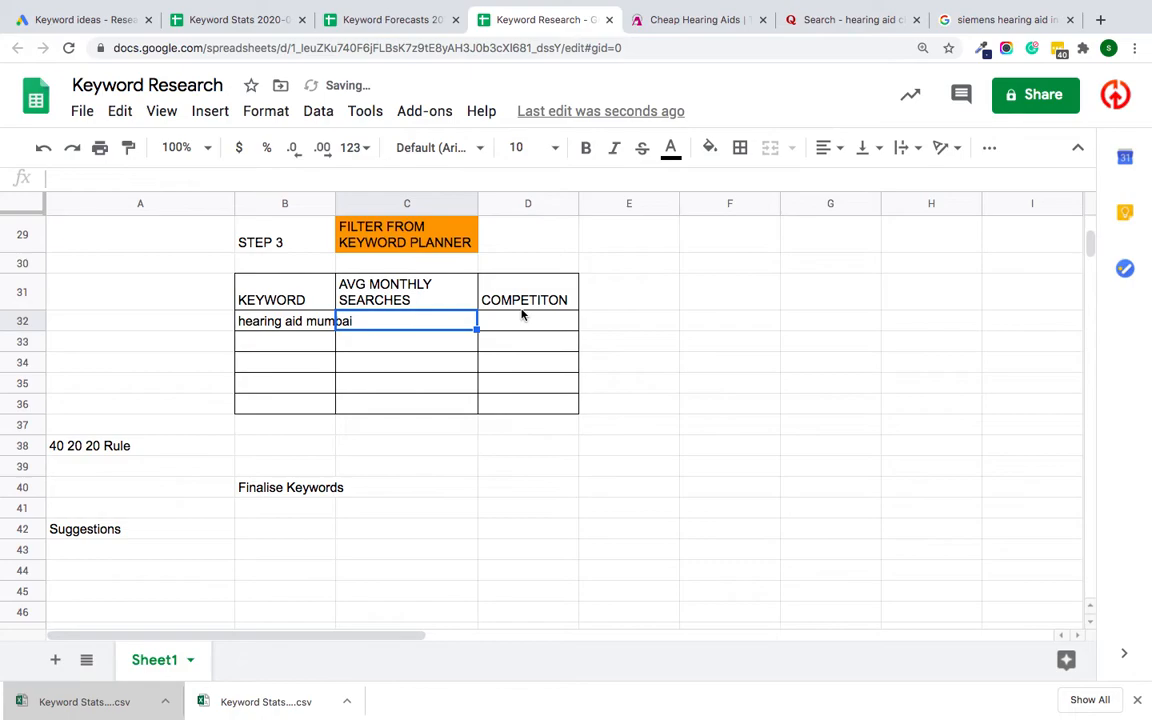
{"action": "left_click", "coordinate": [212, 22]}
{"action": "left_click", "coordinate": [368, 268]}
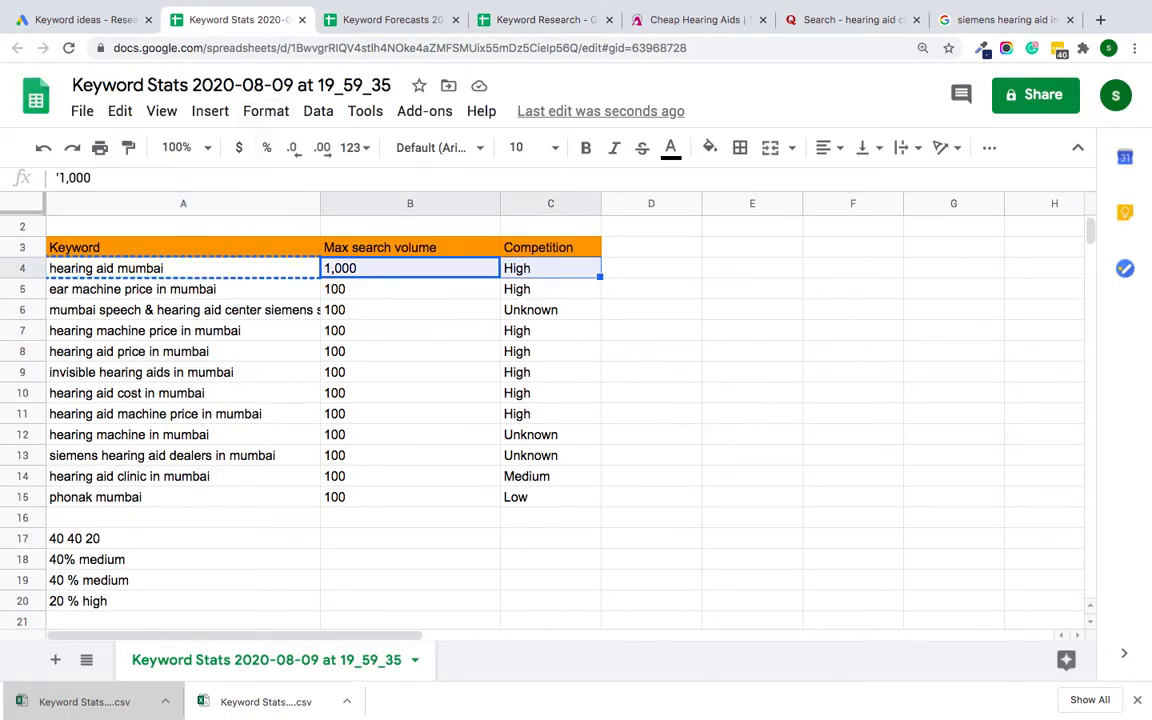
{"action": "left_click", "coordinate": [490, 19]}
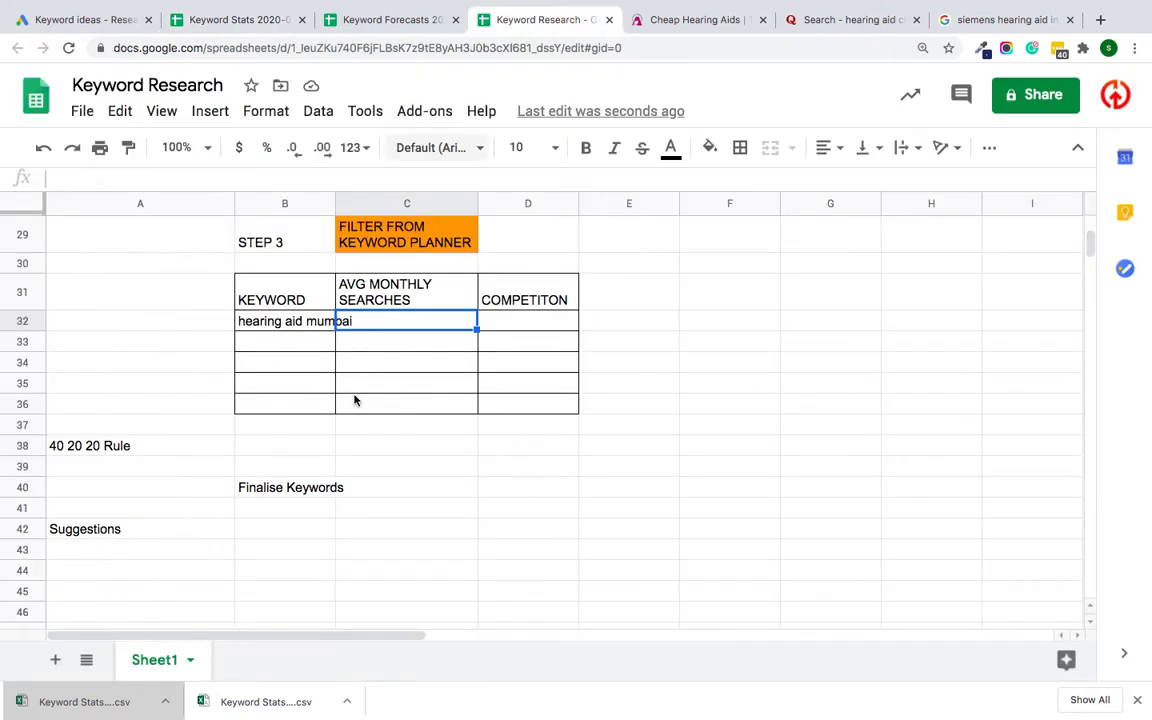
{"action": "double_click", "coordinate": [439, 319]}
{"action": "key", "text": "ctrl+v"}
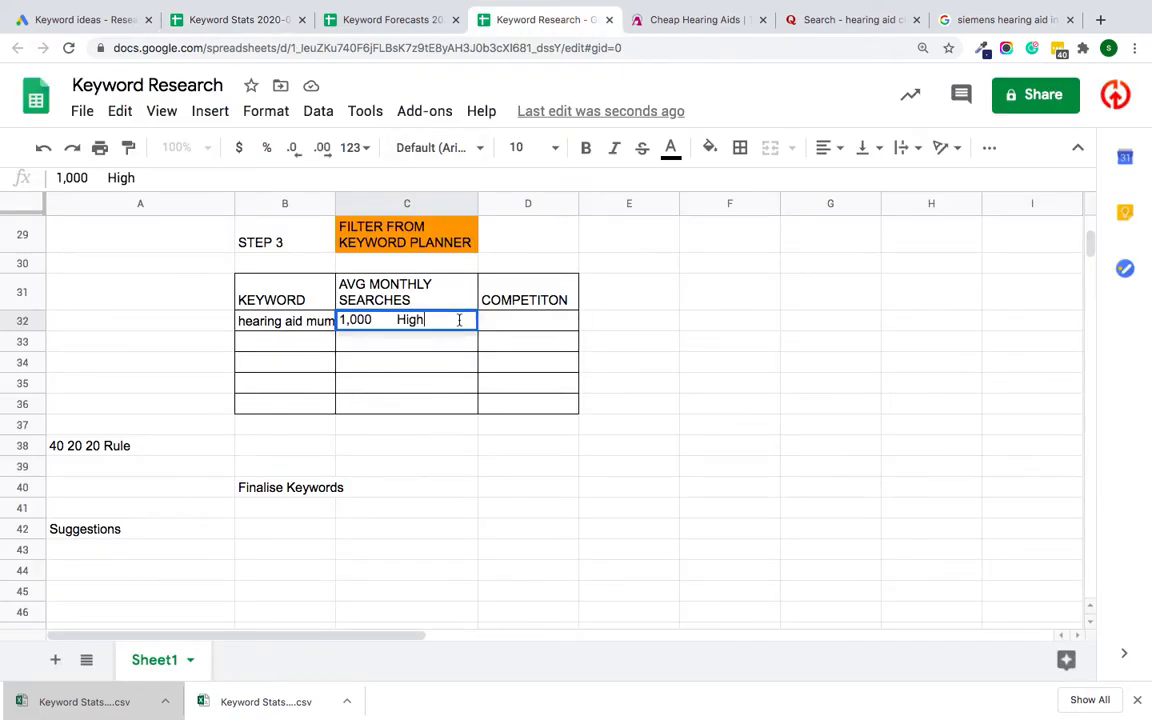
{"action": "key", "text": "BackSpace"}
{"action": "key", "text": "BackSpace"}
{"action": "key", "text": "BackSpace"}
{"action": "key", "text": "BackSpace"}
{"action": "key", "text": "BackSpace"}
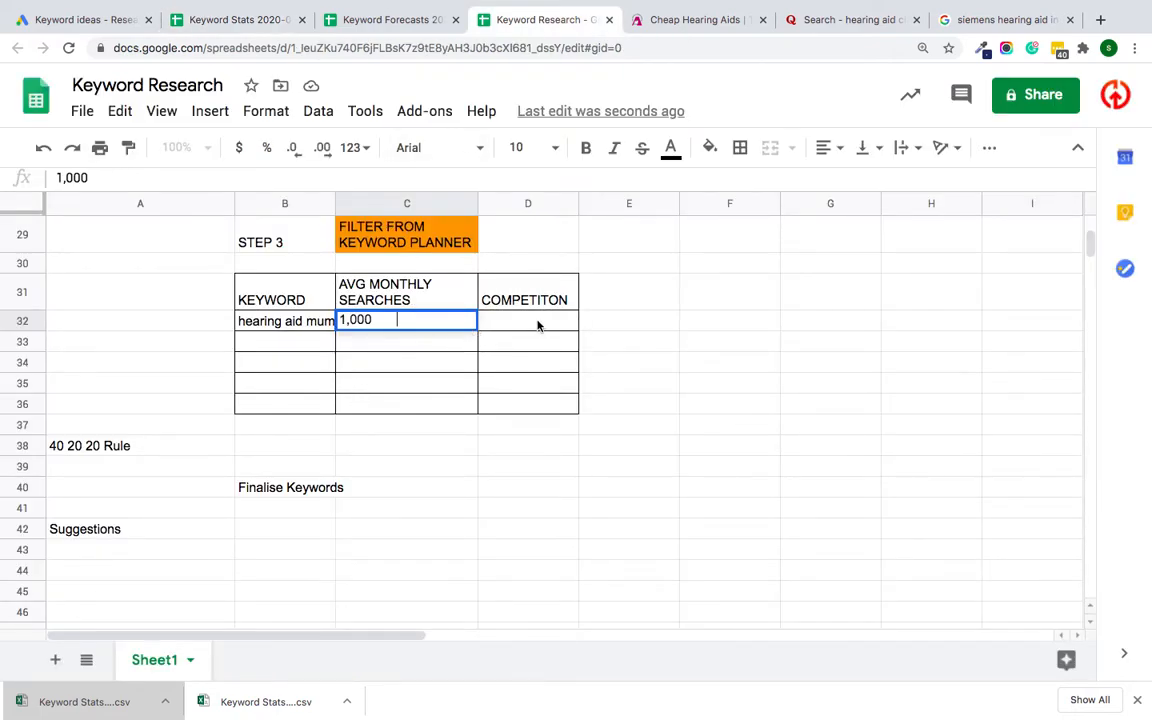
Step: Enter "high" as the competition in cell D32 and widen column B to show the whole keyword
{"action": "left_click", "coordinate": [532, 322]}
{"action": "type", "text": "high"}
{"action": "left_click", "coordinate": [466, 489]}
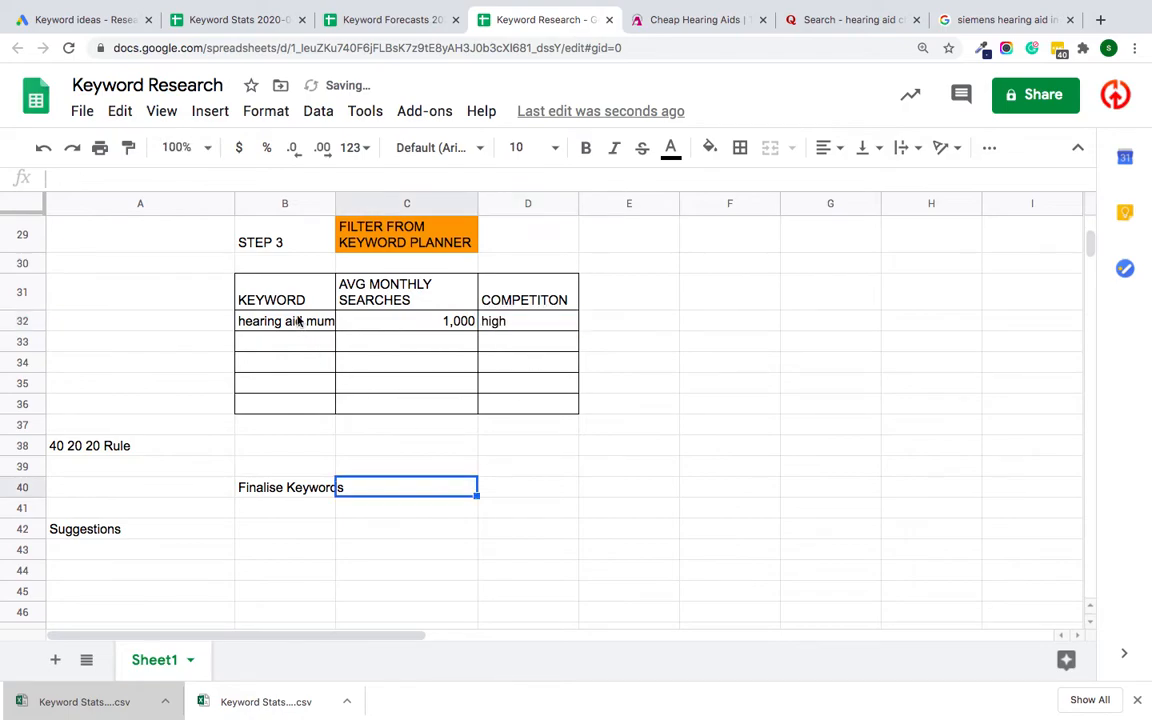
{"action": "left_click_drag", "start_coordinate": [335, 203], "coordinate": [427, 222]}
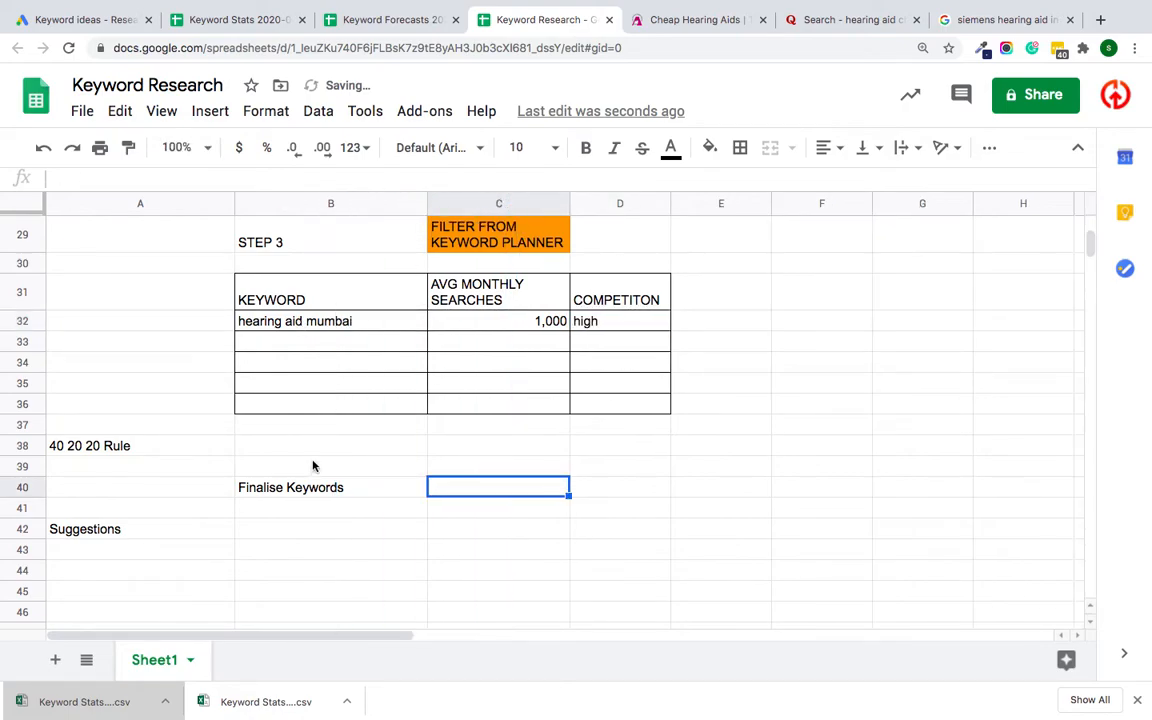
{"action": "left_click", "coordinate": [375, 405]}
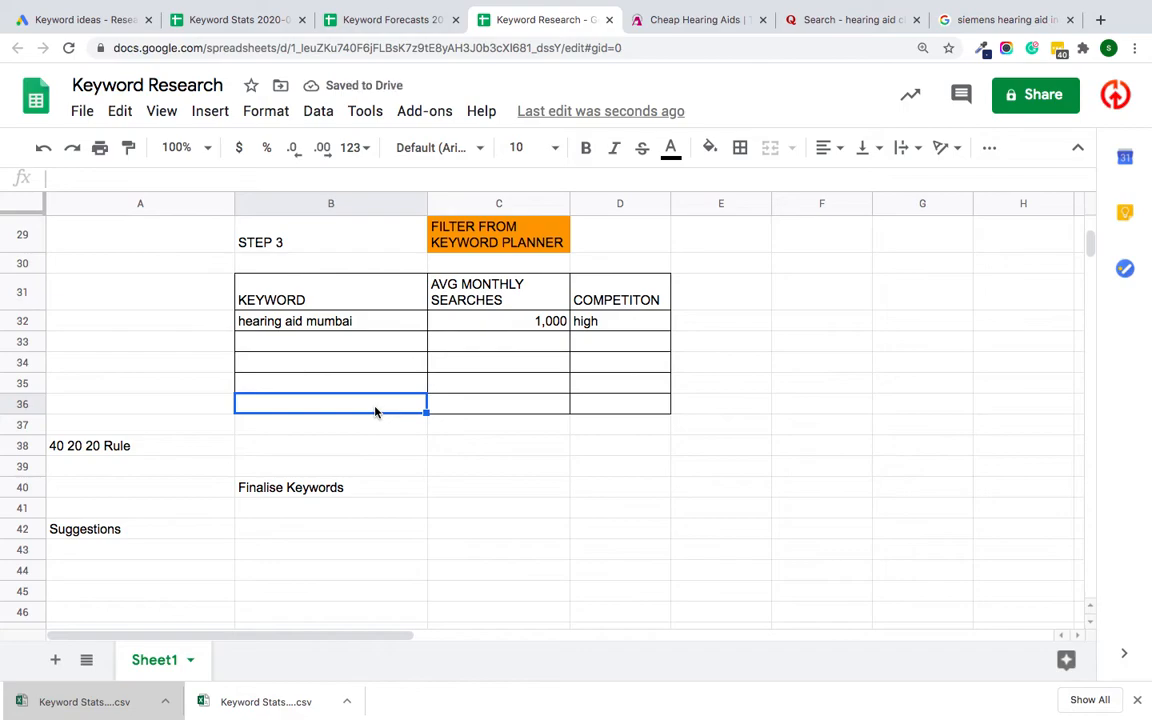
{"action": "left_click", "coordinate": [306, 336]}
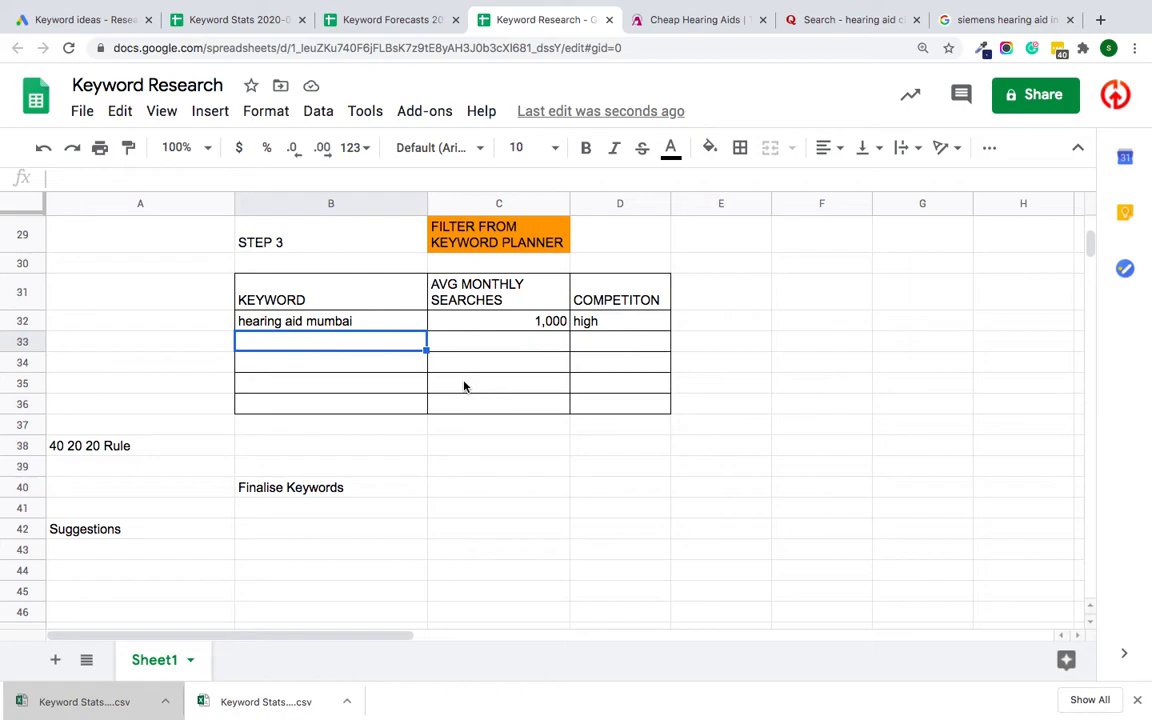
Step: Enter the suggestion "e book on hearing aid" in cell B42 beside the Suggestions label
{"action": "left_click", "coordinate": [270, 530]}
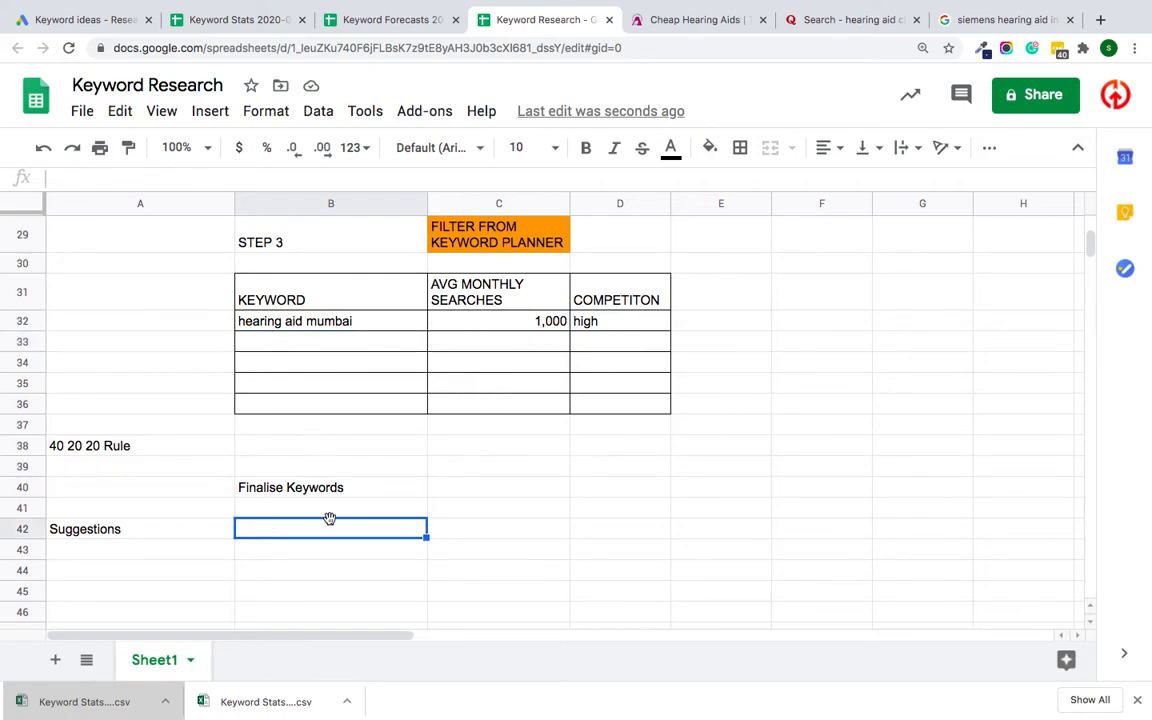
{"action": "double_click", "coordinate": [282, 530]}
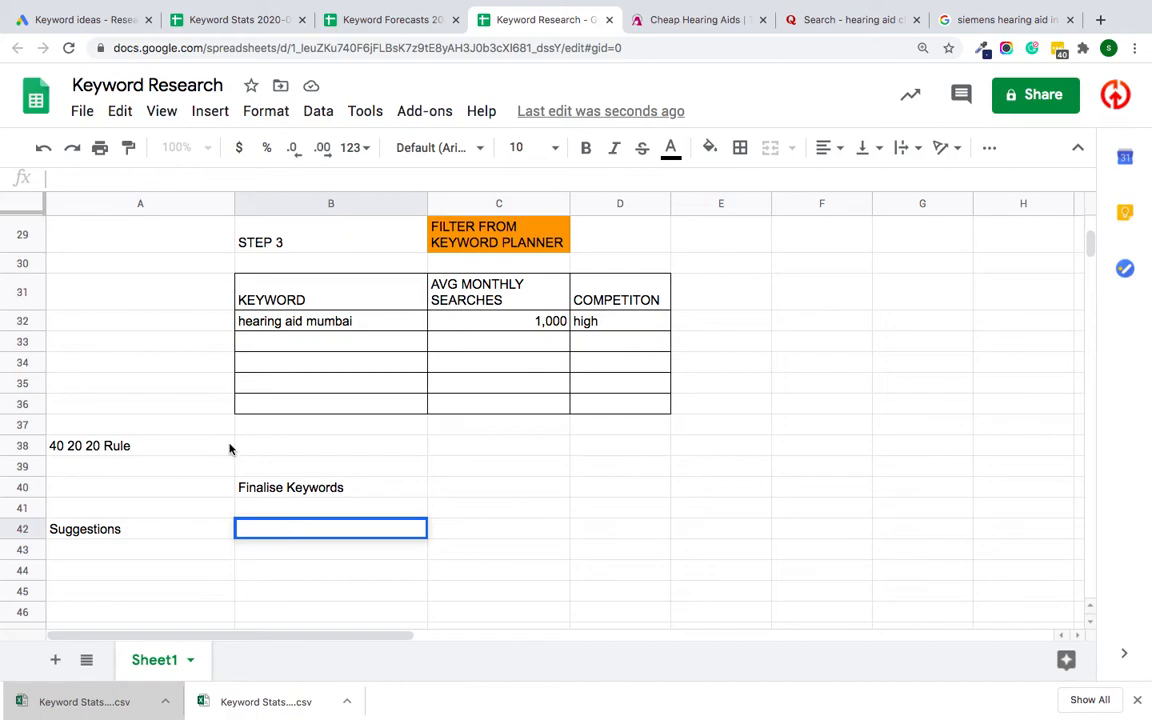
{"action": "triple_click", "coordinate": [306, 321]}
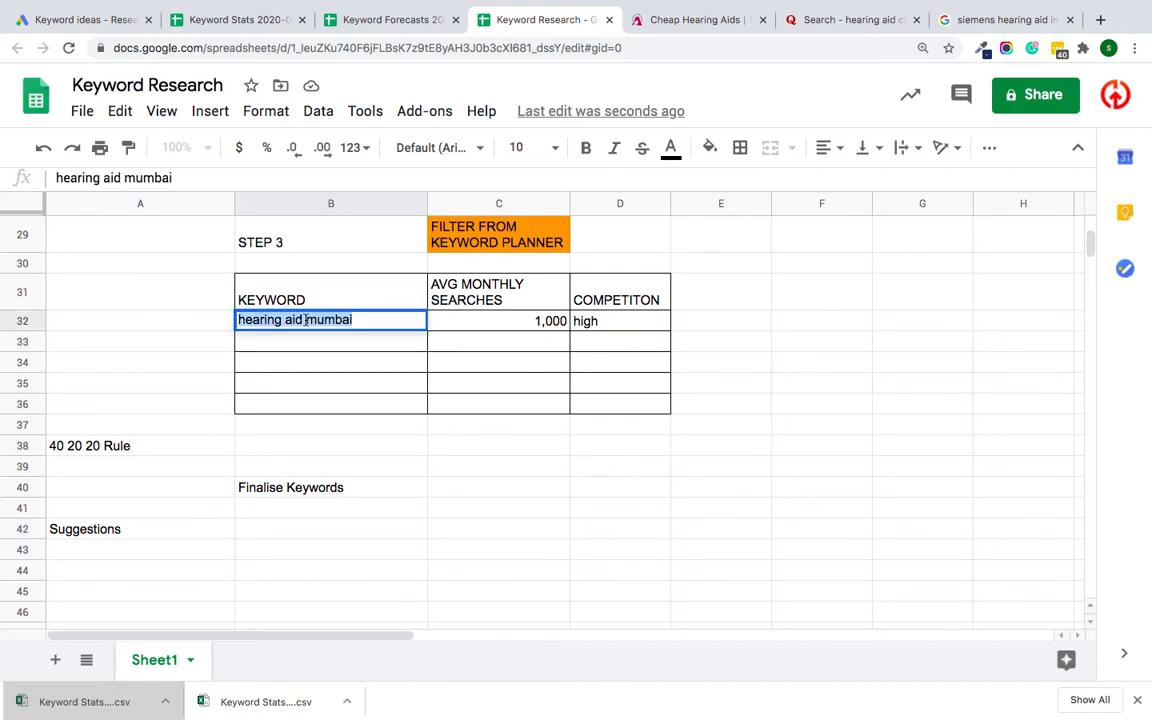
{"action": "left_click", "coordinate": [279, 530]}
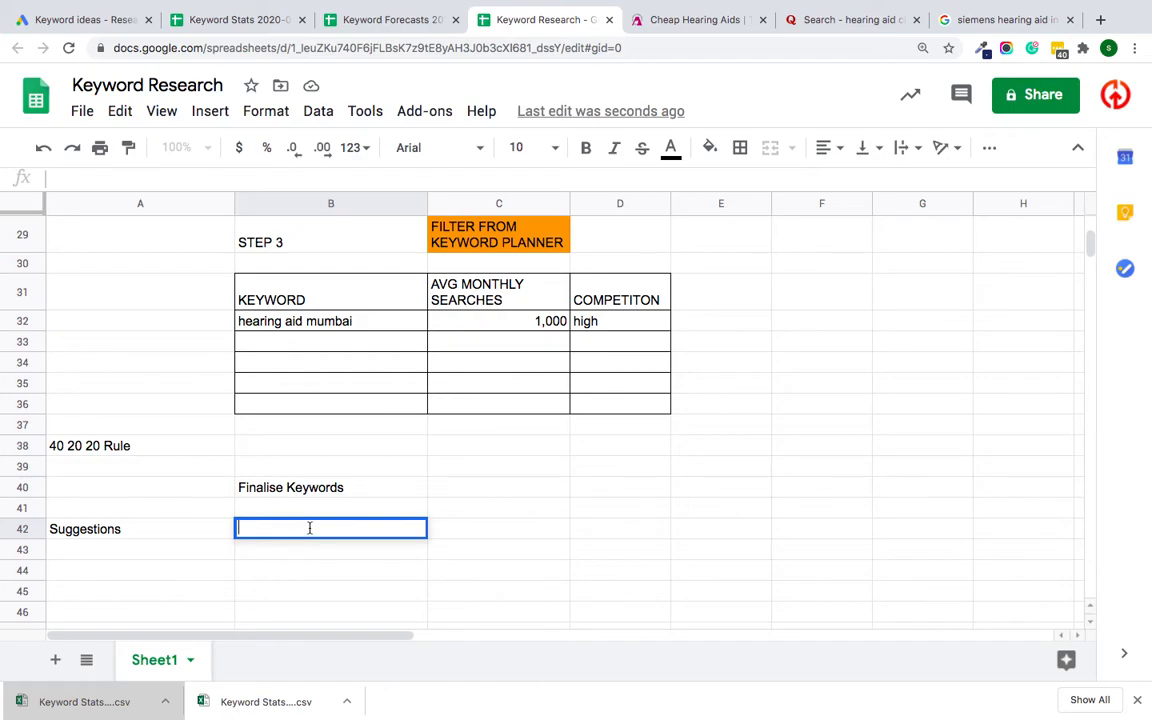
{"action": "type", "text": "ca"}
{"action": "key", "text": "BackSpace"}
{"action": "key", "text": "BackSpace"}
{"action": "type", "text": "e book on hearing aid"}
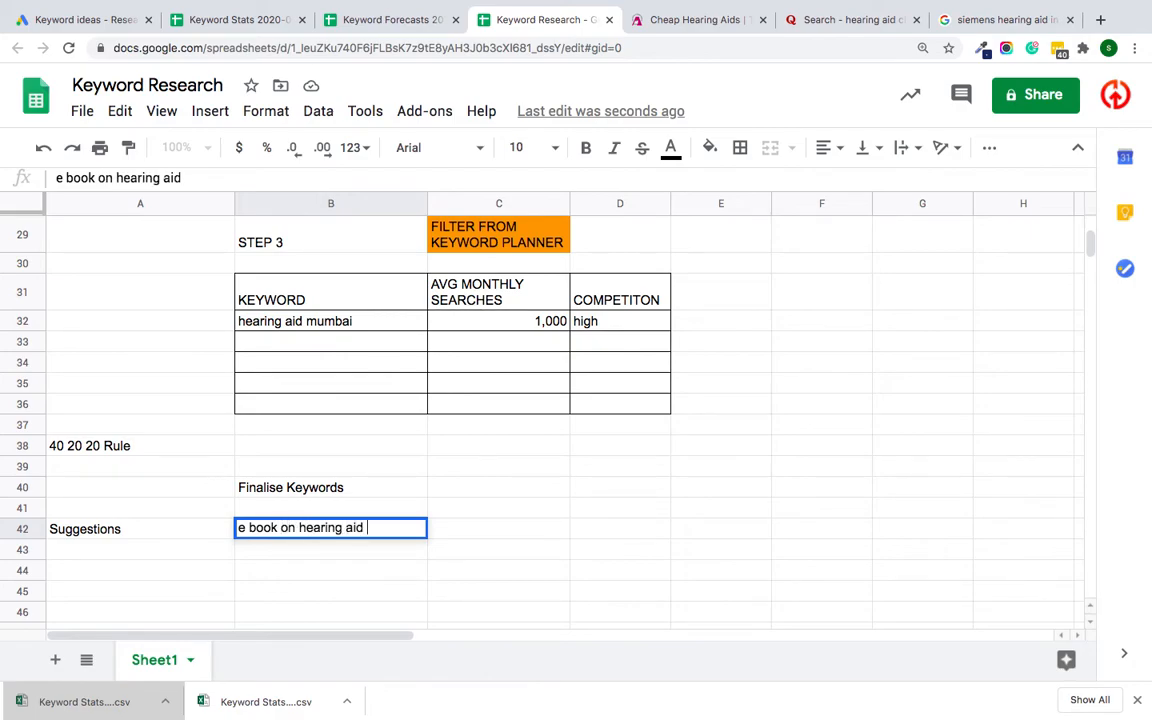
{"action": "left_click", "coordinate": [352, 575]}
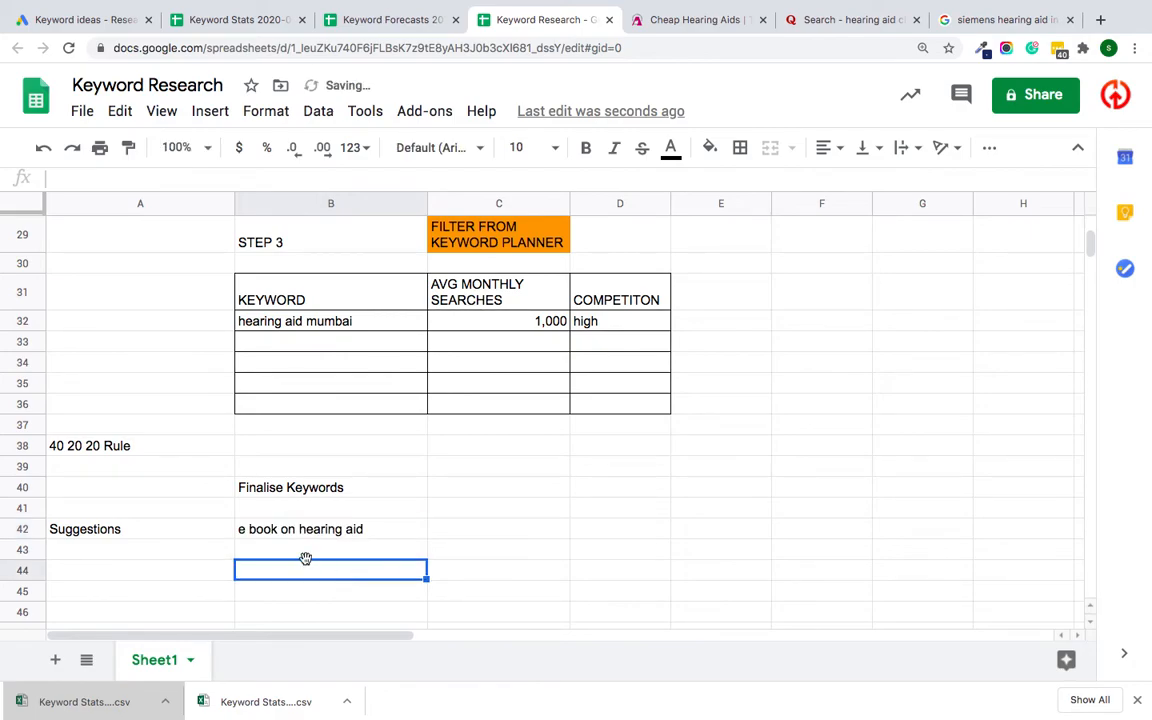
Step: Return to the Keyword Stats spreadsheet and select the keyword "invisible hearing aids in mumbai"
{"action": "left_click", "coordinate": [230, 30]}
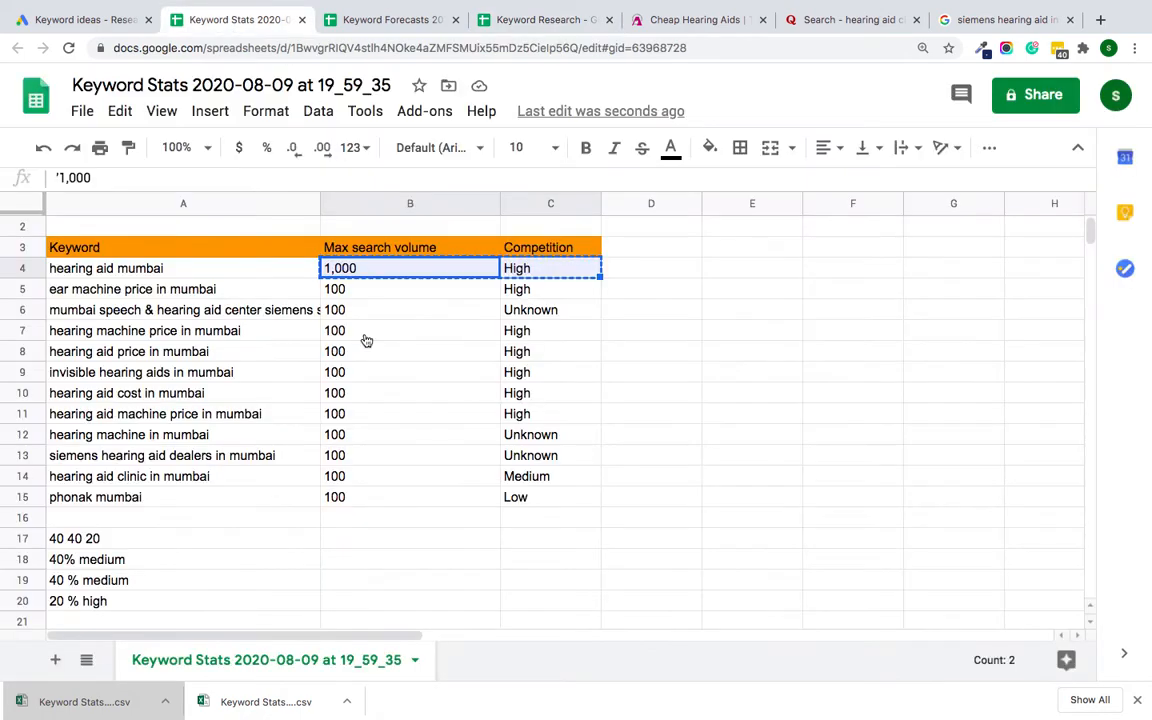
{"action": "left_click", "coordinate": [108, 373]}
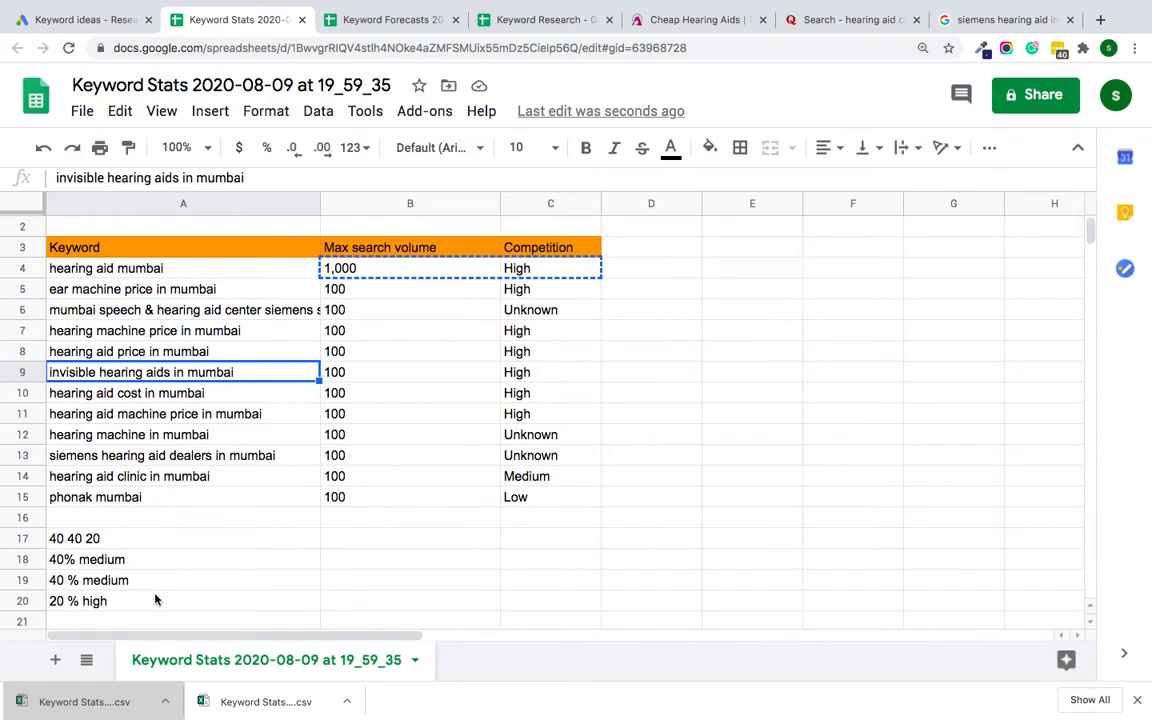
Step: Copy the keyword "siemens hearing aid dealers in mumbai" from Keyword Stats into cell B43 of the Keyword Research spreadsheet
{"action": "double_click", "coordinate": [162, 459]}
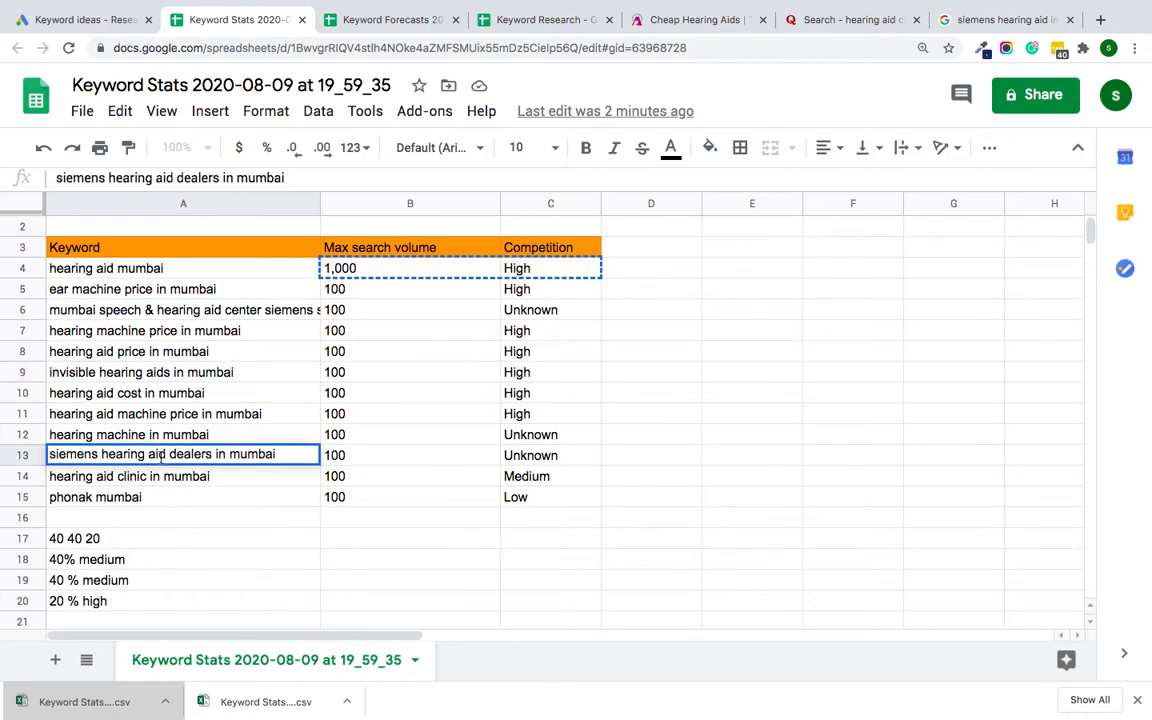
{"action": "triple_click", "coordinate": [161, 457]}
{"action": "key", "text": "ctrl+c"}
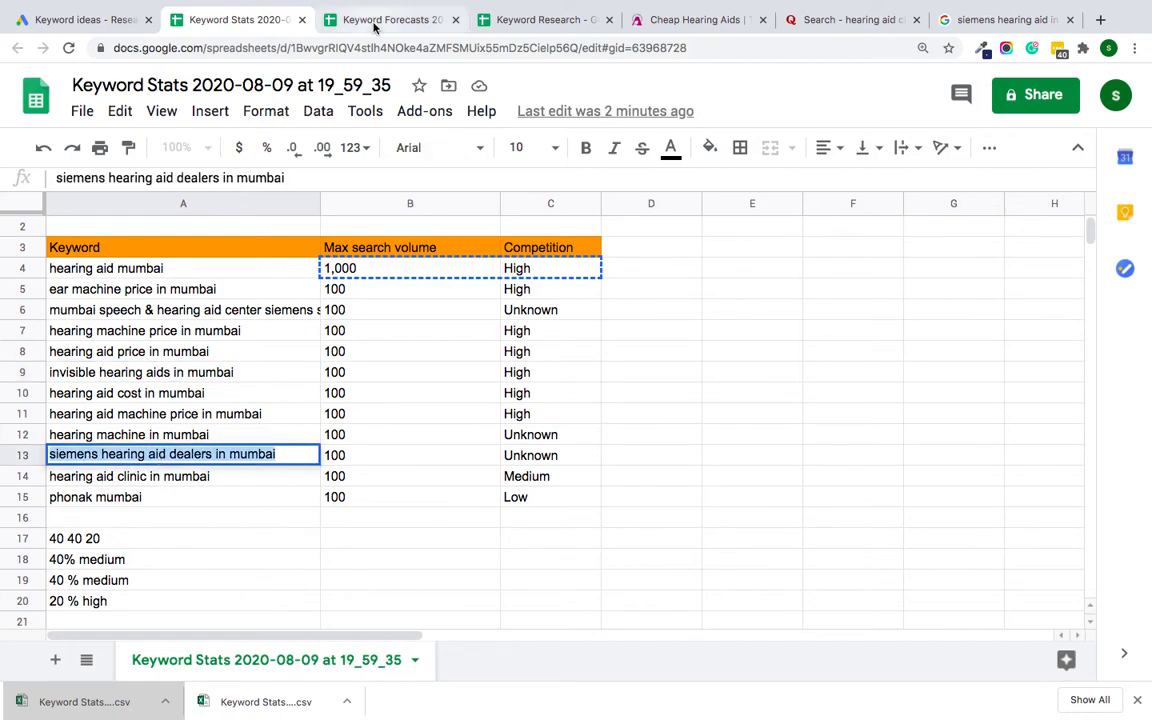
{"action": "left_click", "coordinate": [375, 19]}
{"action": "left_click", "coordinate": [506, 19]}
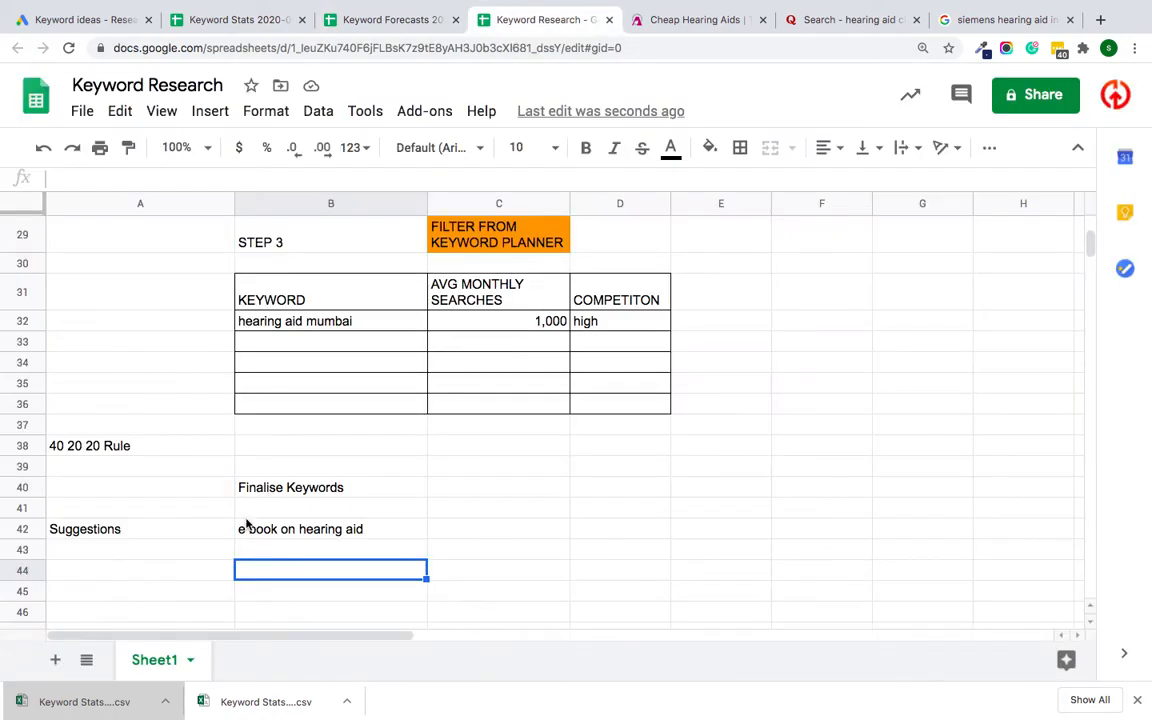
{"action": "double_click", "coordinate": [300, 548]}
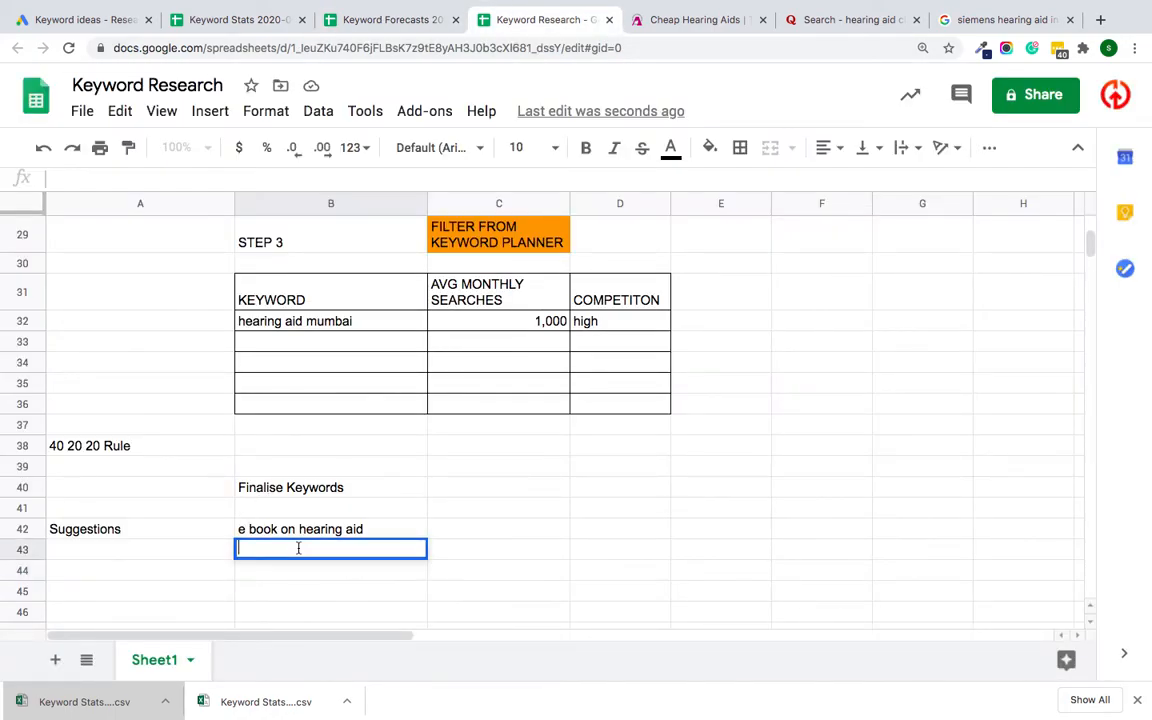
{"action": "key", "text": "ctrl+v"}
Step: Edit the suggestion in cell B43 to read "Case study siemens hearing aid"
{"action": "left_click", "coordinate": [239, 548]}
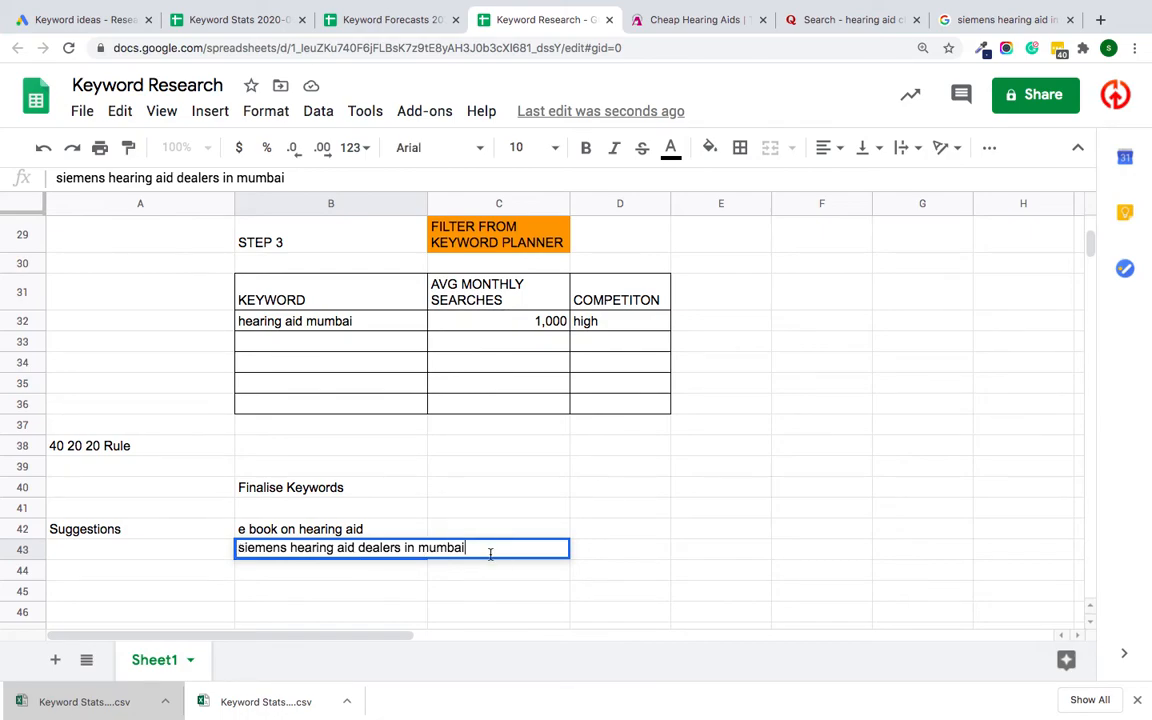
{"action": "left_click", "coordinate": [237, 548]}
{"action": "type", "text": "Case stud"}
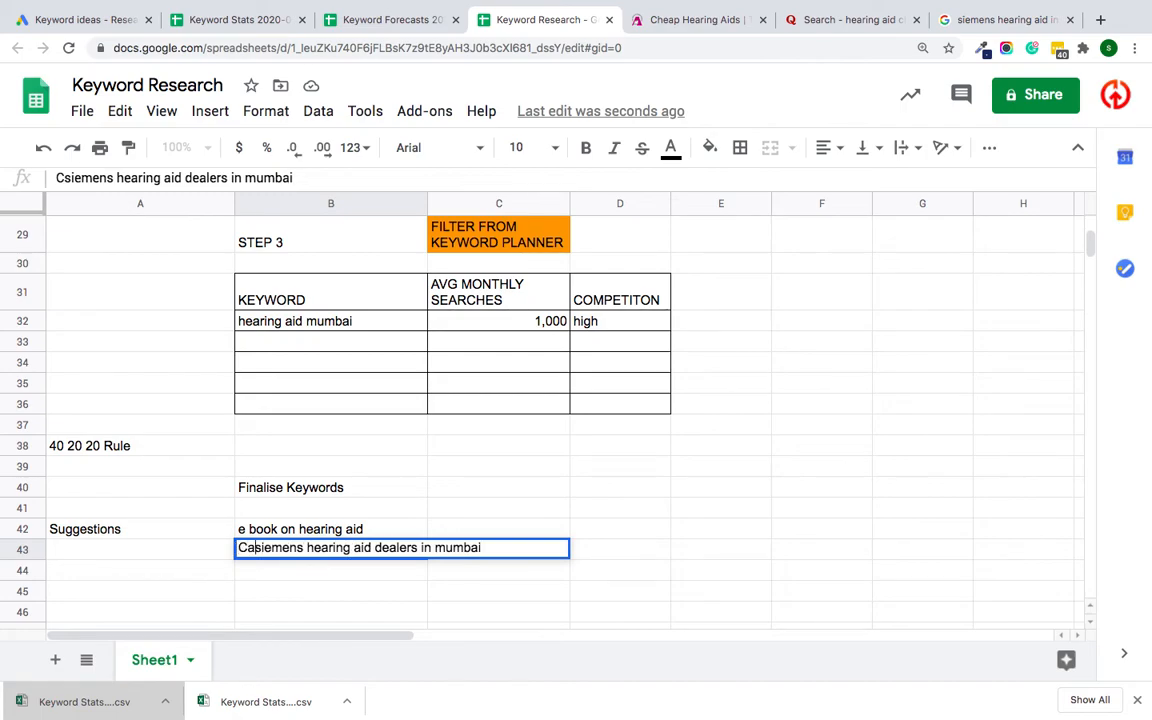
{"action": "type", "text": "y"}
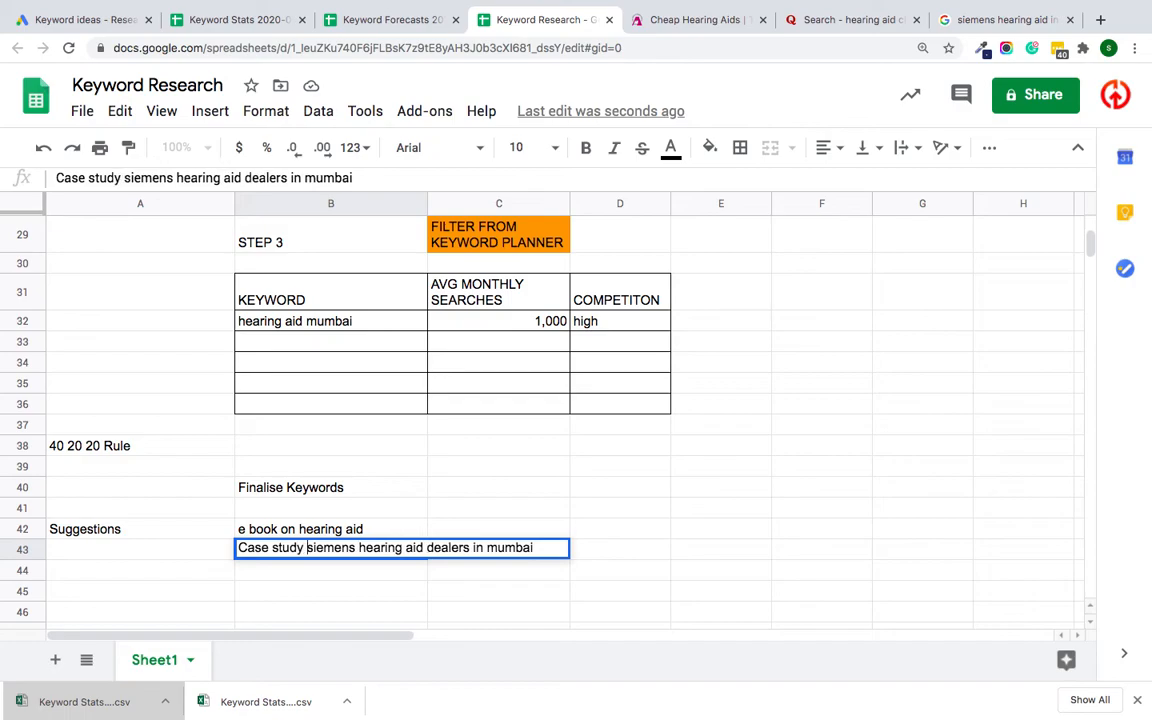
{"action": "left_click_drag", "start_coordinate": [545, 548], "coordinate": [443, 547]}
{"action": "key", "text": "BackSpace"}
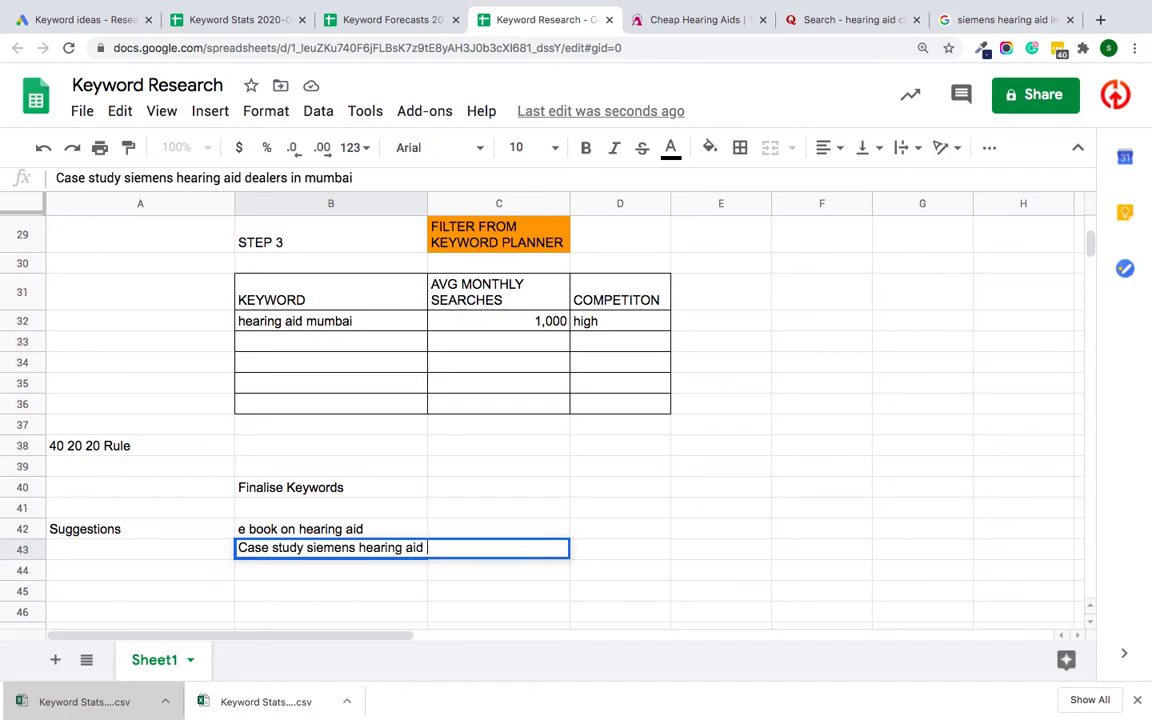
{"action": "key", "text": "BackSpace"}
{"action": "left_click", "coordinate": [355, 596]}
{"action": "left_click", "coordinate": [475, 551]}
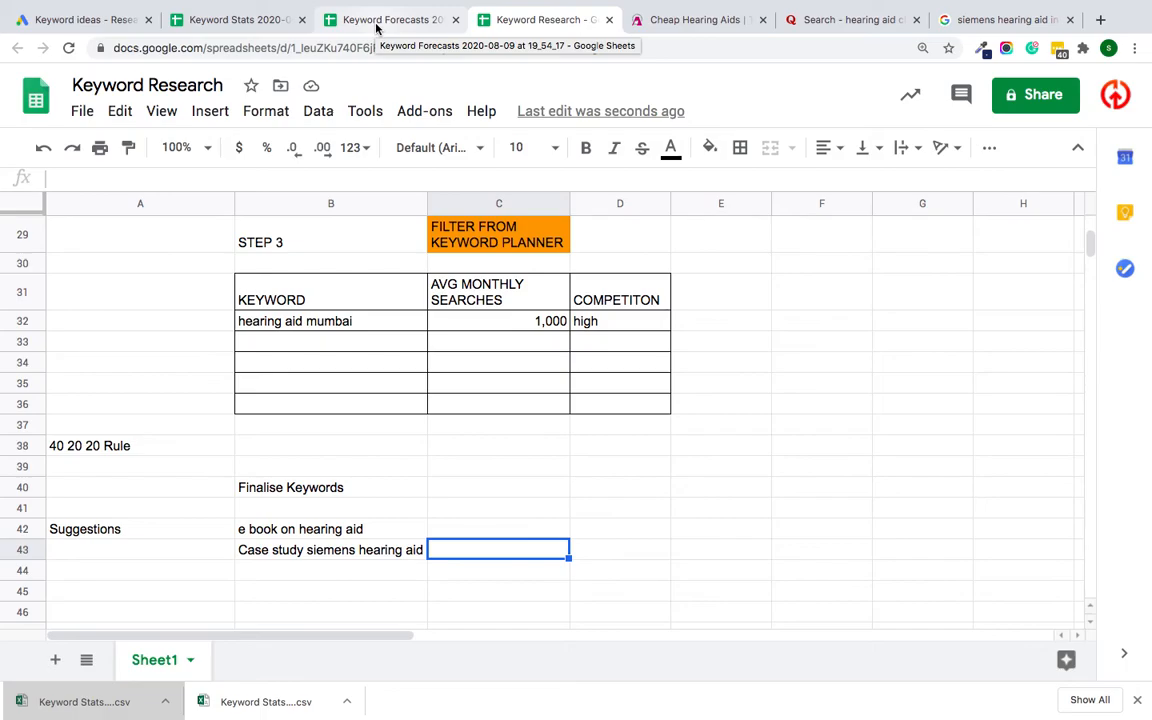
Step: Review the Keyword Research sheet from the buyer persona and mind mapping sections down to the final keywords and suggestions
{"action": "scroll", "coordinate": [262, 394], "scroll_direction": "up", "scroll_amount": 10}
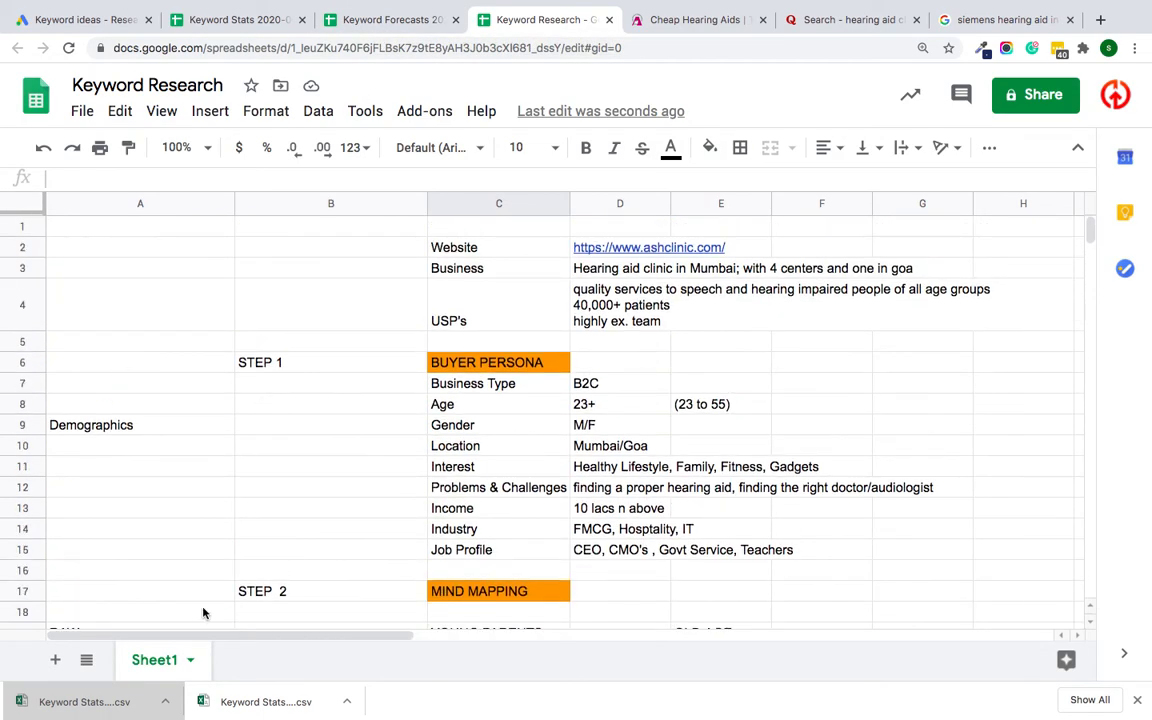
{"action": "scroll", "coordinate": [209, 478], "scroll_direction": "down", "scroll_amount": 7}
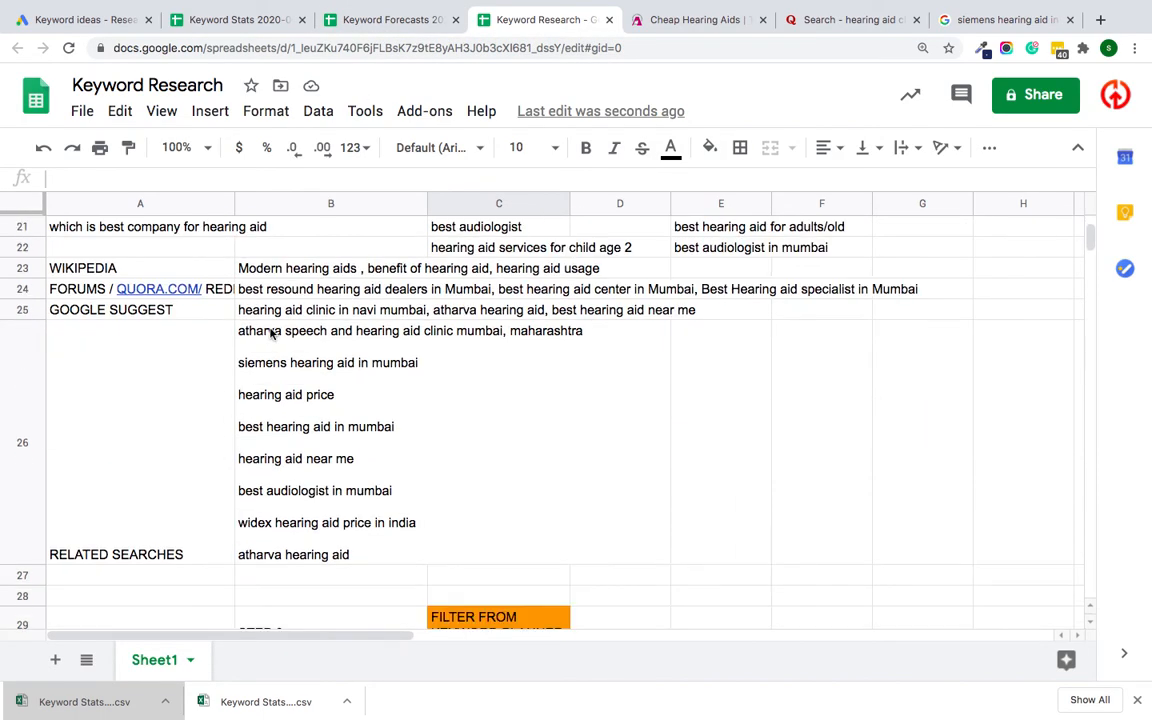
{"action": "scroll", "coordinate": [273, 332], "scroll_direction": "up", "scroll_amount": 7}
{"action": "scroll", "coordinate": [271, 333], "scroll_direction": "down", "scroll_amount": 10}
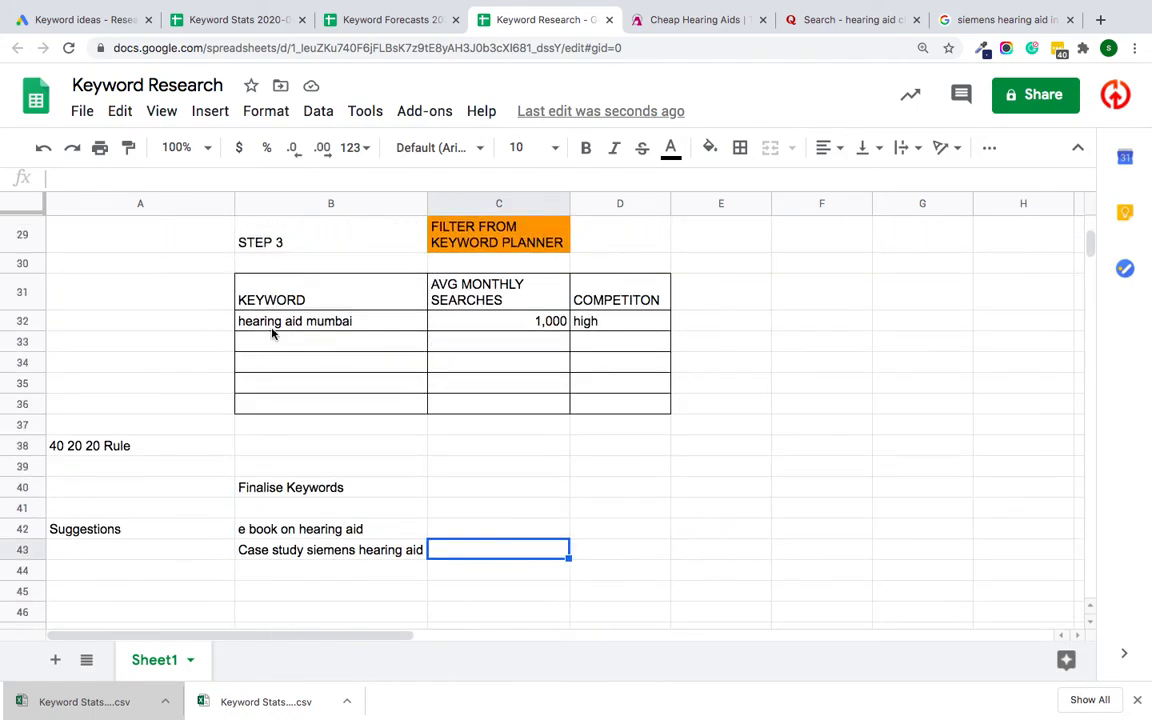
{"action": "left_click", "coordinate": [171, 493]}
{"action": "left_click", "coordinate": [334, 450]}
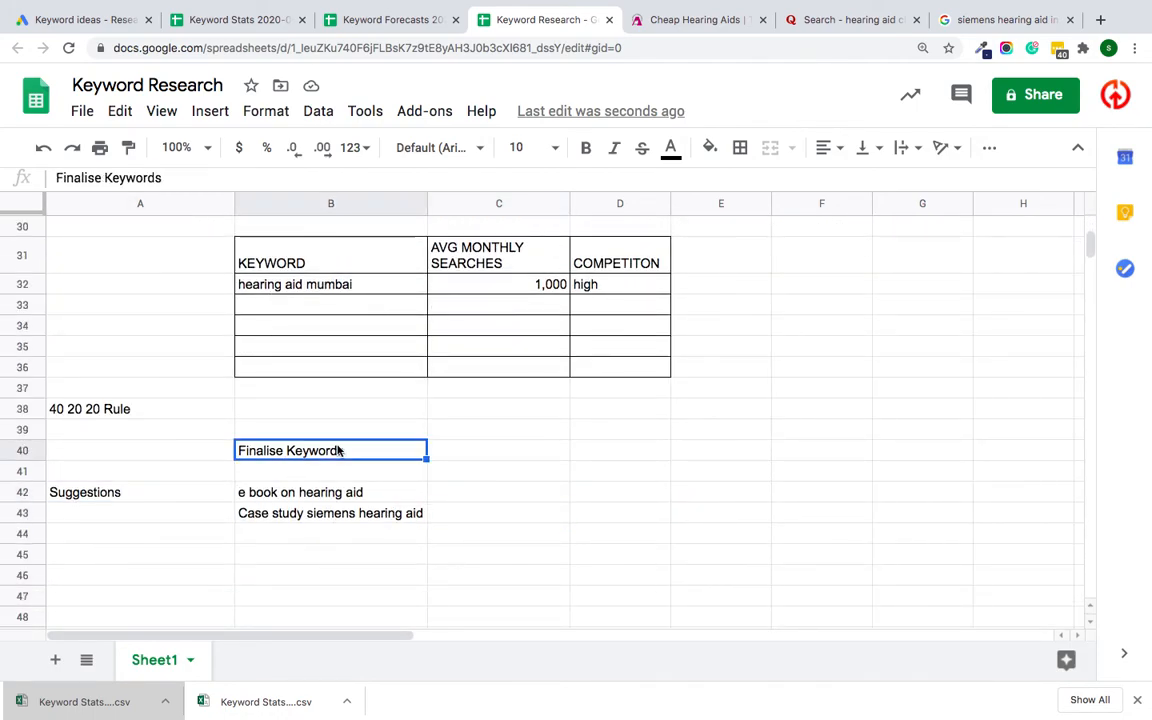
{"action": "left_click", "coordinate": [326, 500]}
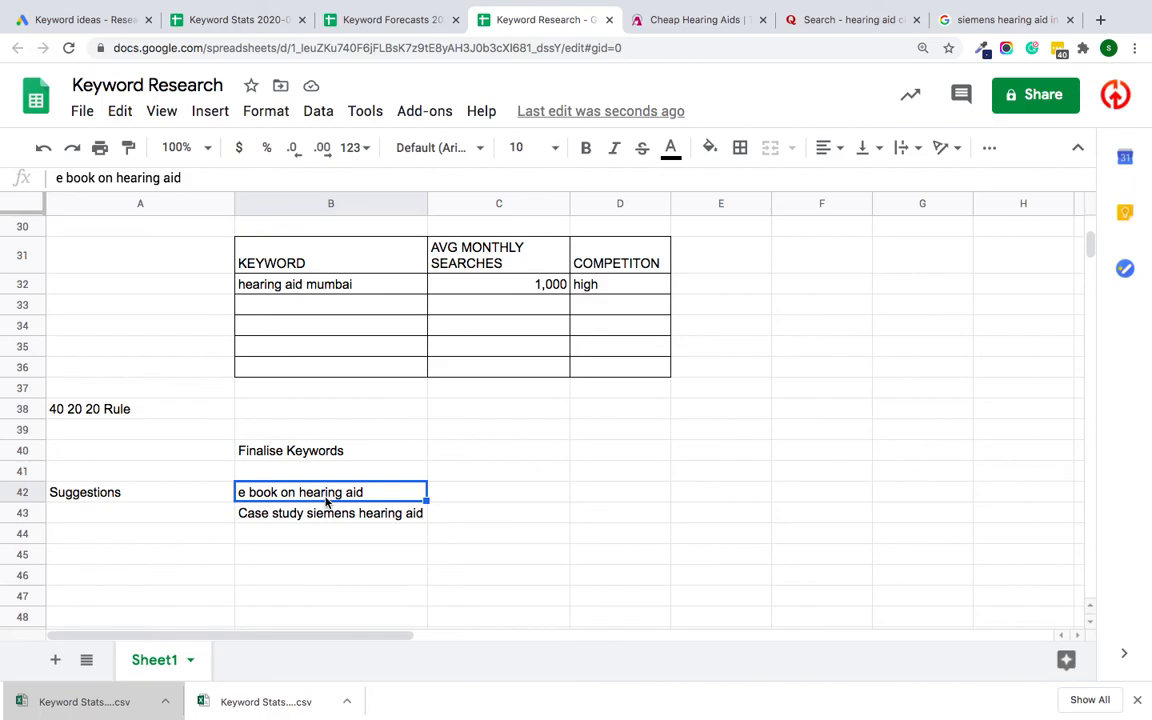
Step: Add the suggestion "video content for best hearing aids" in cell B44 below the case study suggestion
{"action": "left_click", "coordinate": [321, 532]}
{"action": "type", "text": "vi"}
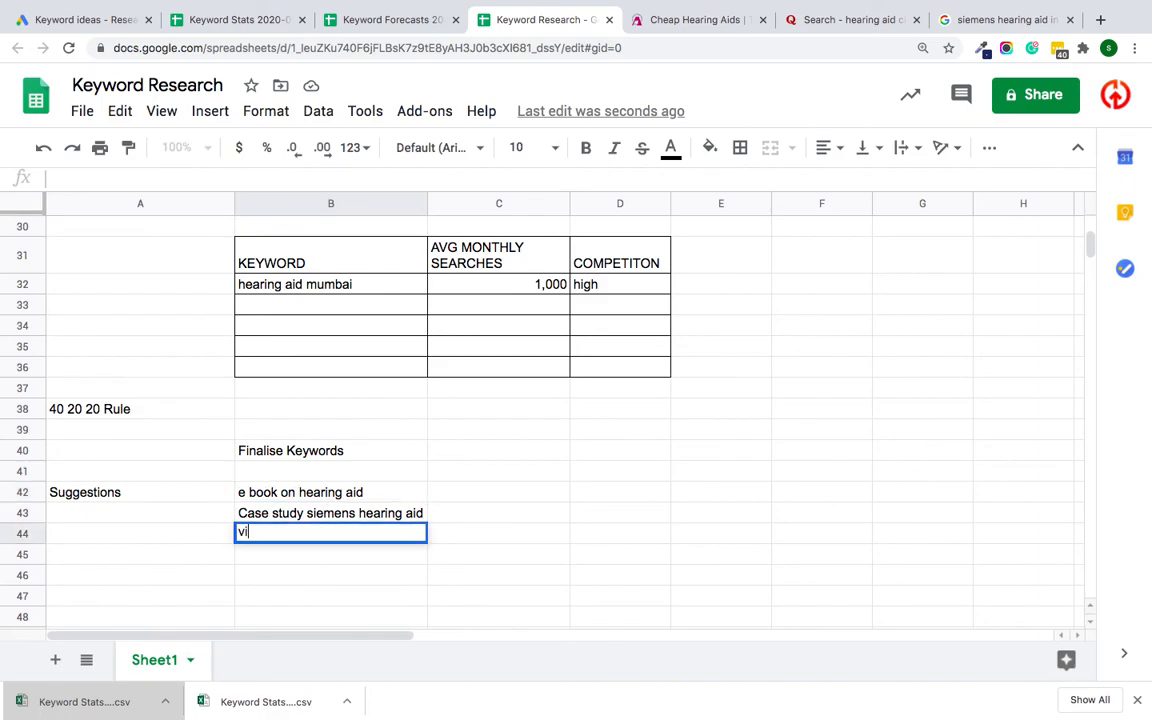
{"action": "type", "text": "deo content"}
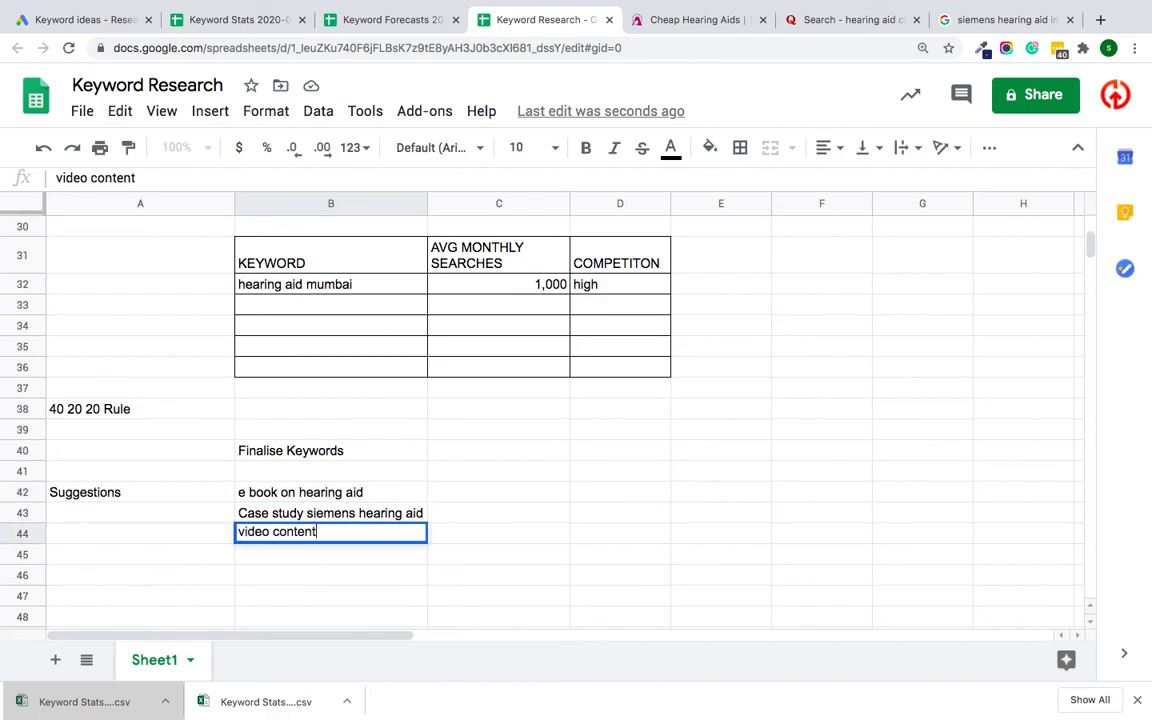
{"action": "type", "text": " for best hearing aisa"}
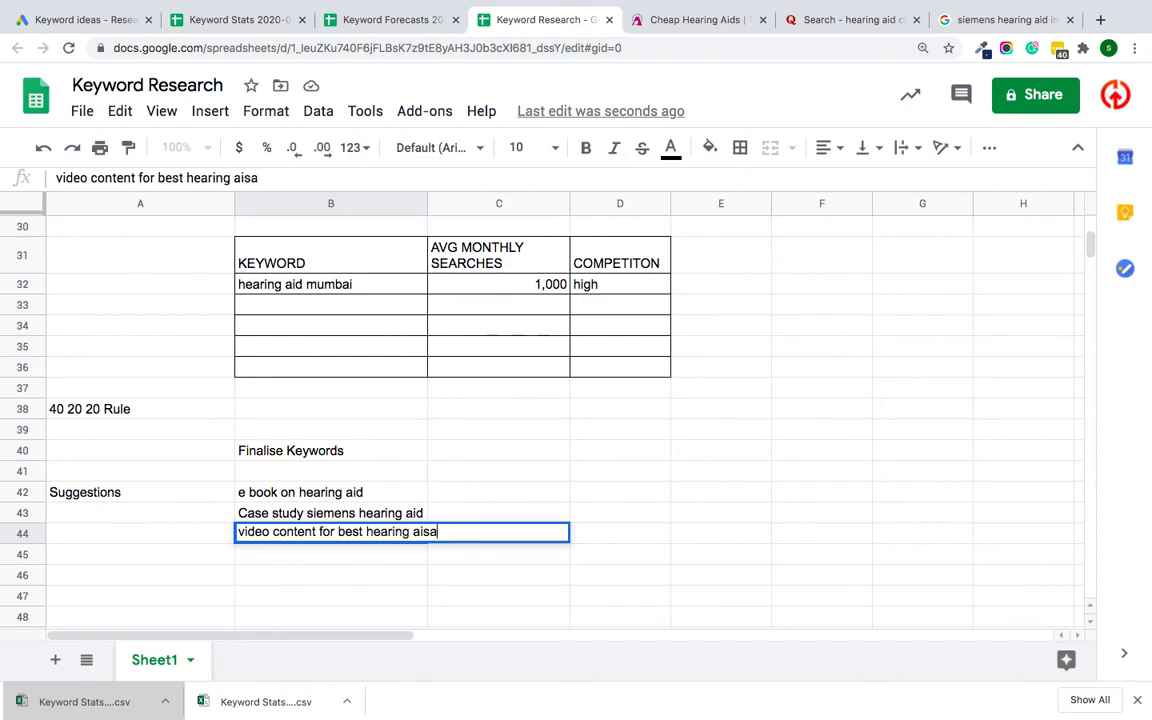
{"action": "key", "text": "BackSpace"}
{"action": "key", "text": "BackSpace"}
{"action": "type", "text": "ds"}
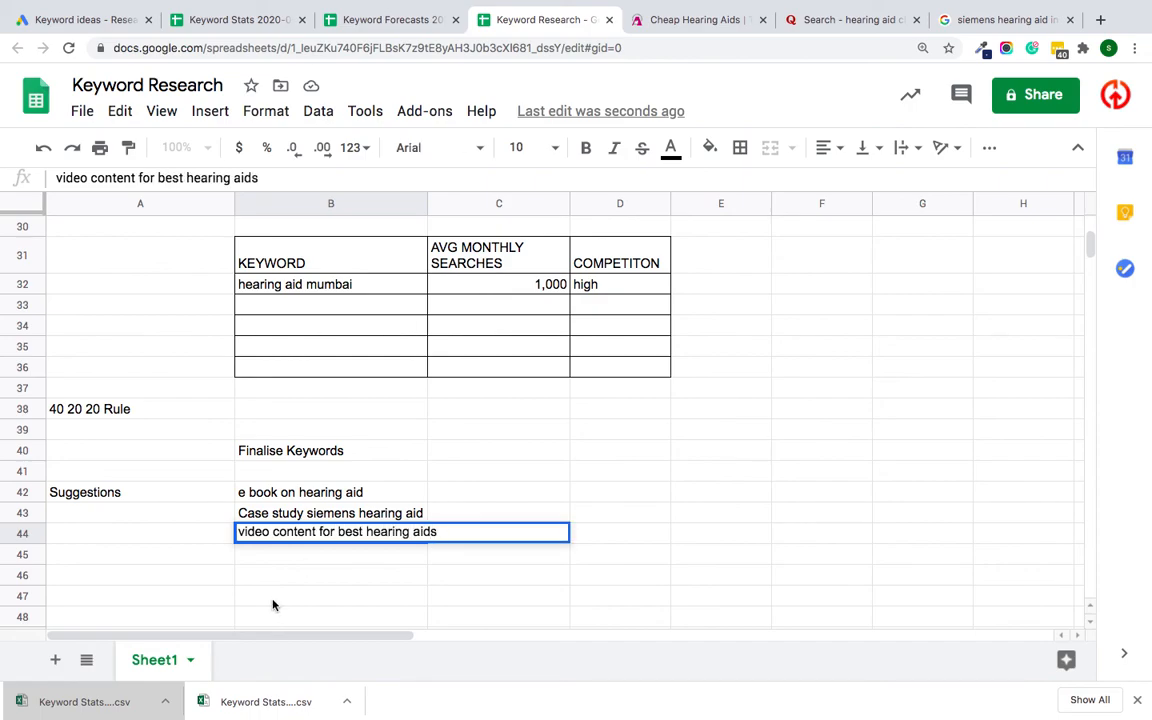
{"action": "left_click", "coordinate": [273, 604]}
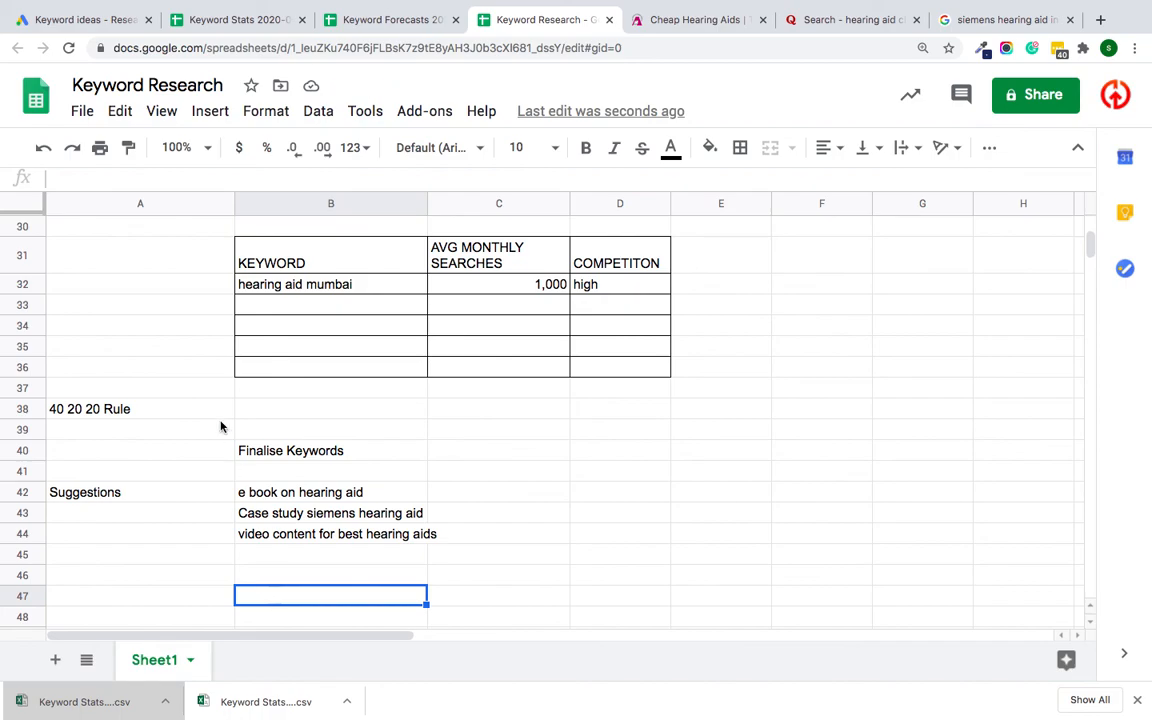
{"action": "scroll", "coordinate": [210, 415], "scroll_direction": "up", "scroll_amount": 10}
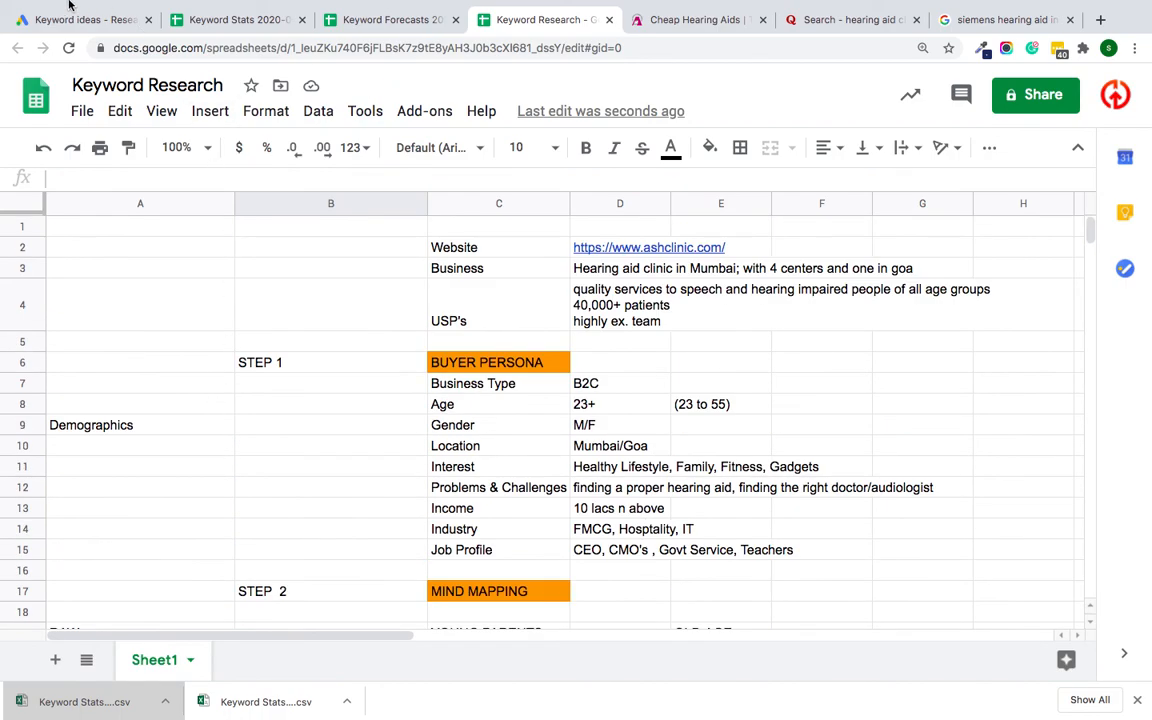